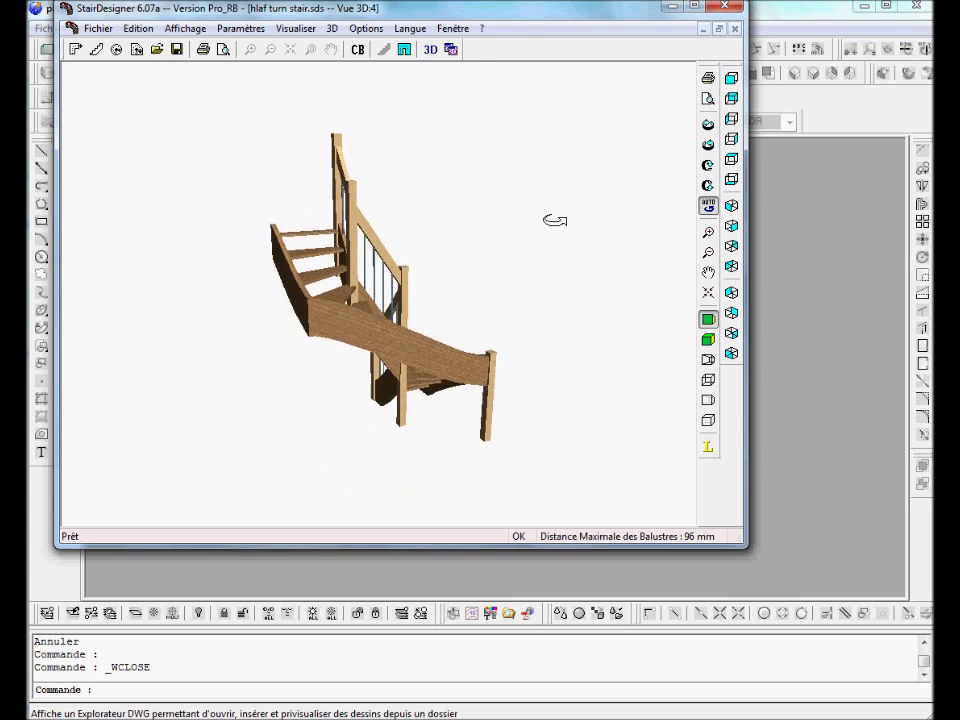
- Switch from the 3D view back to the half-turn stair plan and check which stair export formats are available
left_click(451, 50)
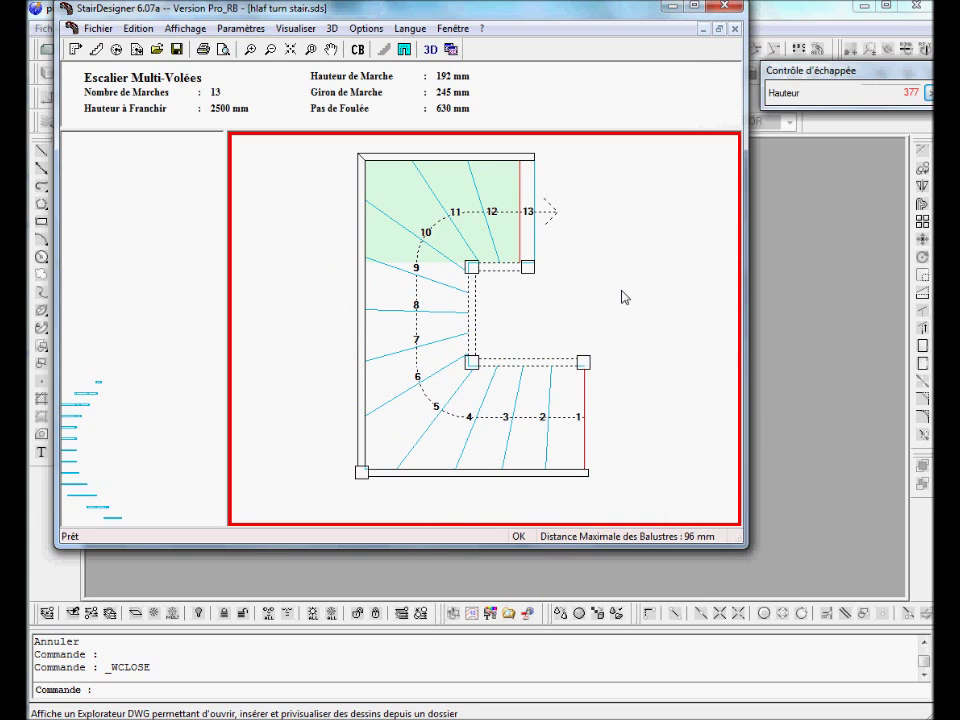
left_click(106, 29)
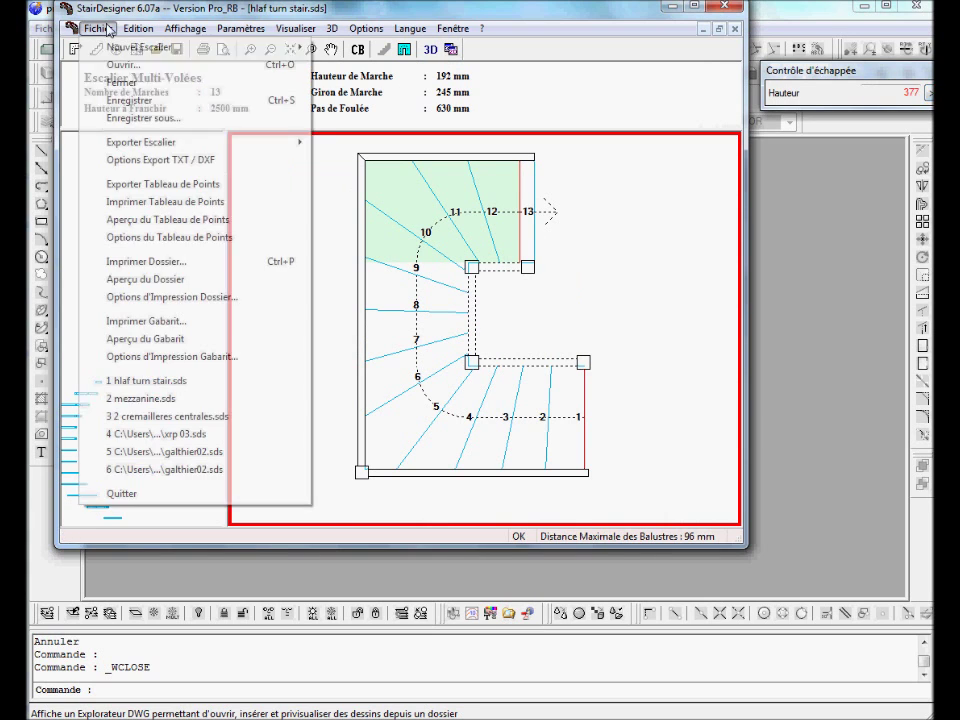
mouse_move(126, 148)
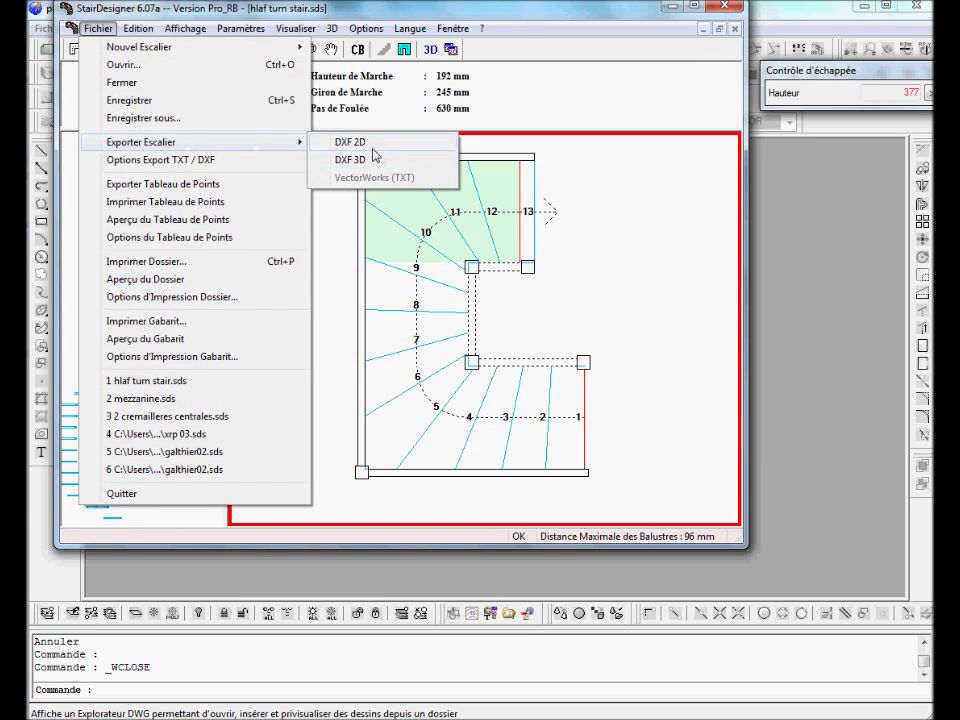
left_click(619, 228)
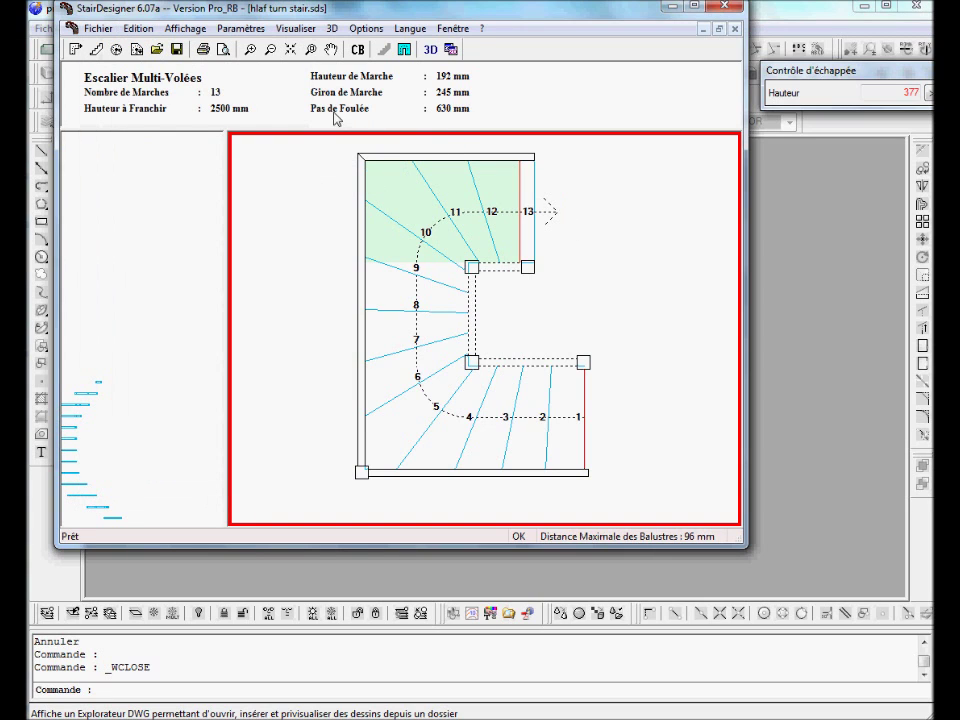
- Bring up the mezzanine.sds design, view it rotated in 3D, and check its stair export formats
left_click(468, 29)
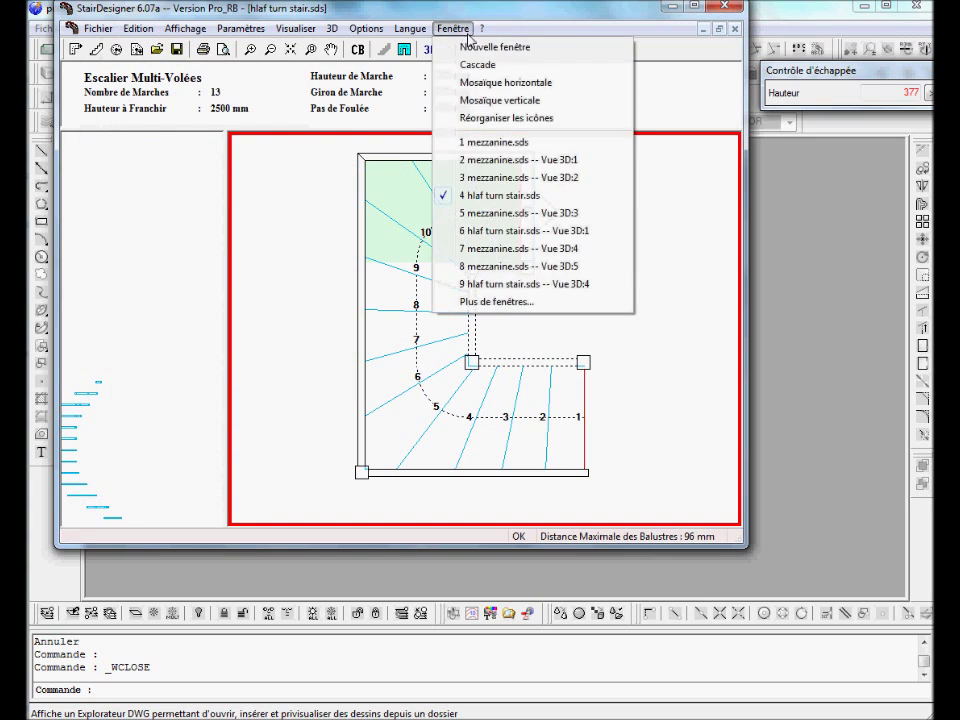
left_click(482, 145)
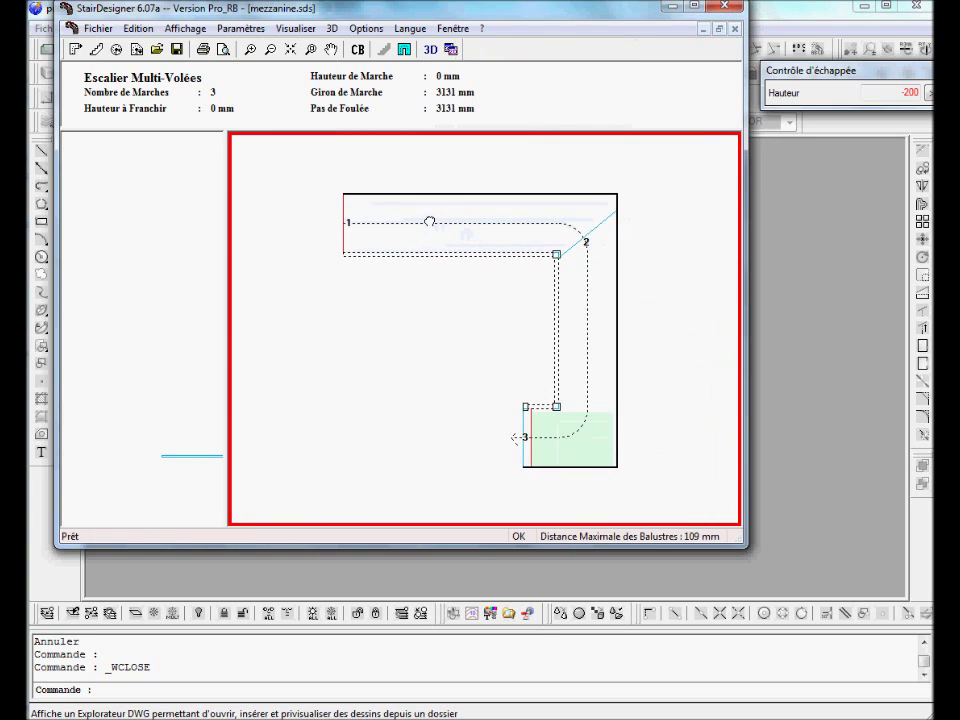
left_click(430, 49)
mouse_move(475, 364)
left_mouse_down()
mouse_move(514, 412)
mouse_move(553, 403)
mouse_move(360, 360)
mouse_move(441, 386)
mouse_move(304, 377)
mouse_move(392, 386)
mouse_move(314, 385)
mouse_move(341, 392)
mouse_move(313, 399)
mouse_move(411, 384)
mouse_move(258, 389)
left_mouse_up()
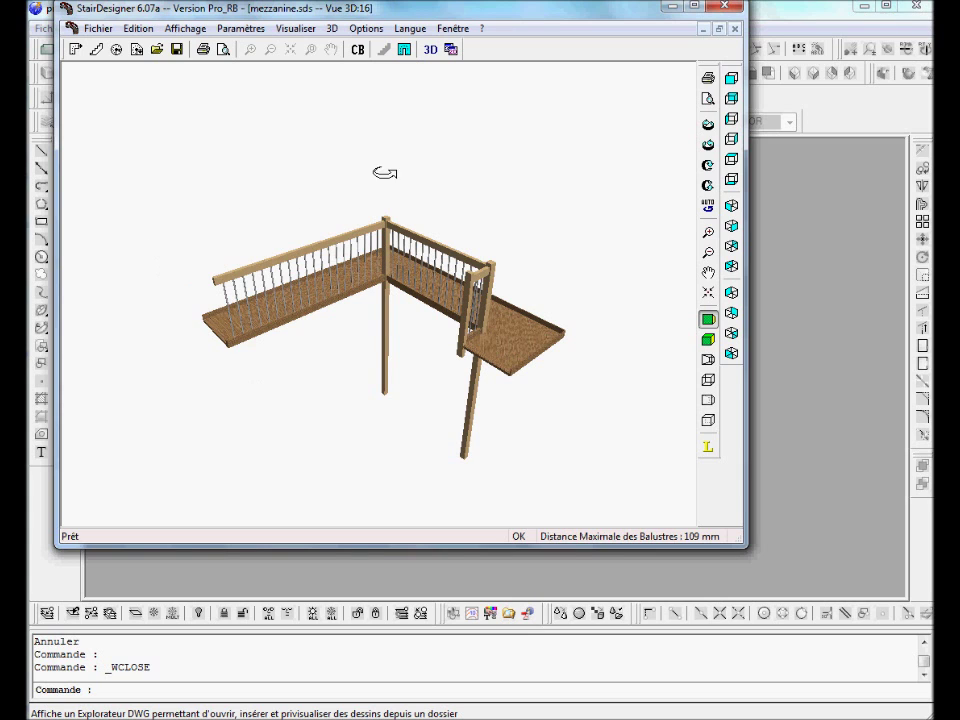
left_click(97, 28)
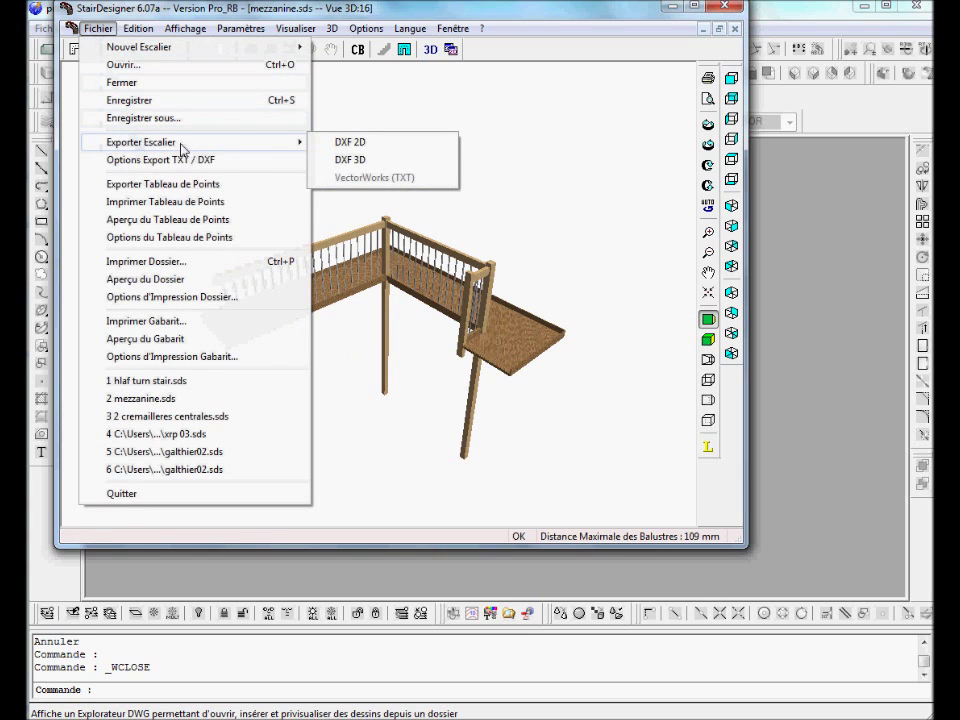
left_click(580, 140)
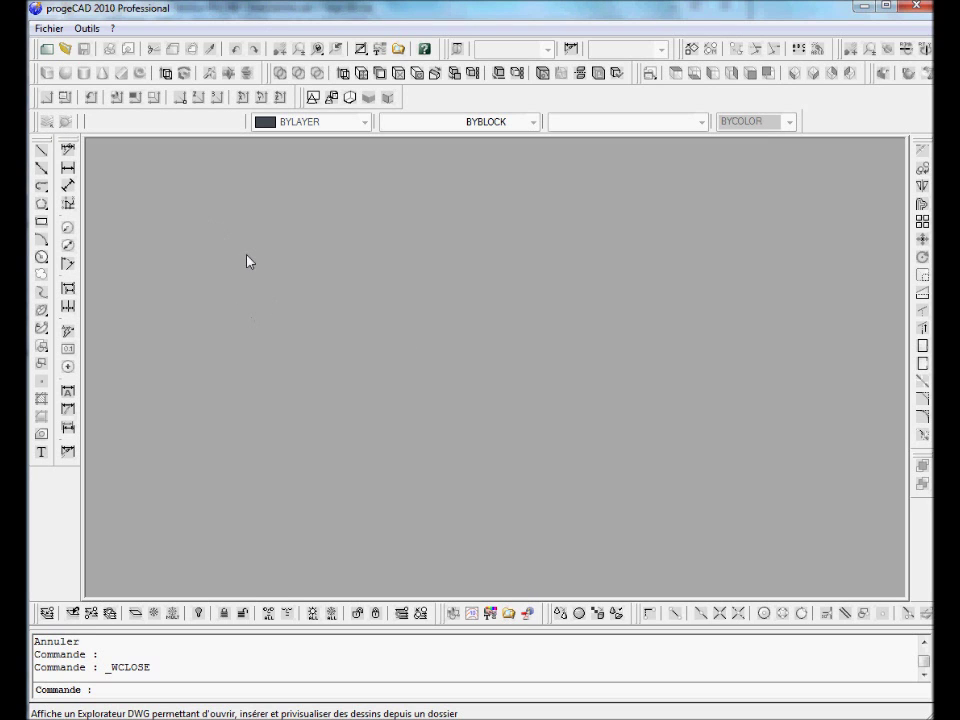
- In progeCAD, open the DXF drawing "hlaf turn stair 2d.dxf" from the progecad folder
left_click(65, 48)
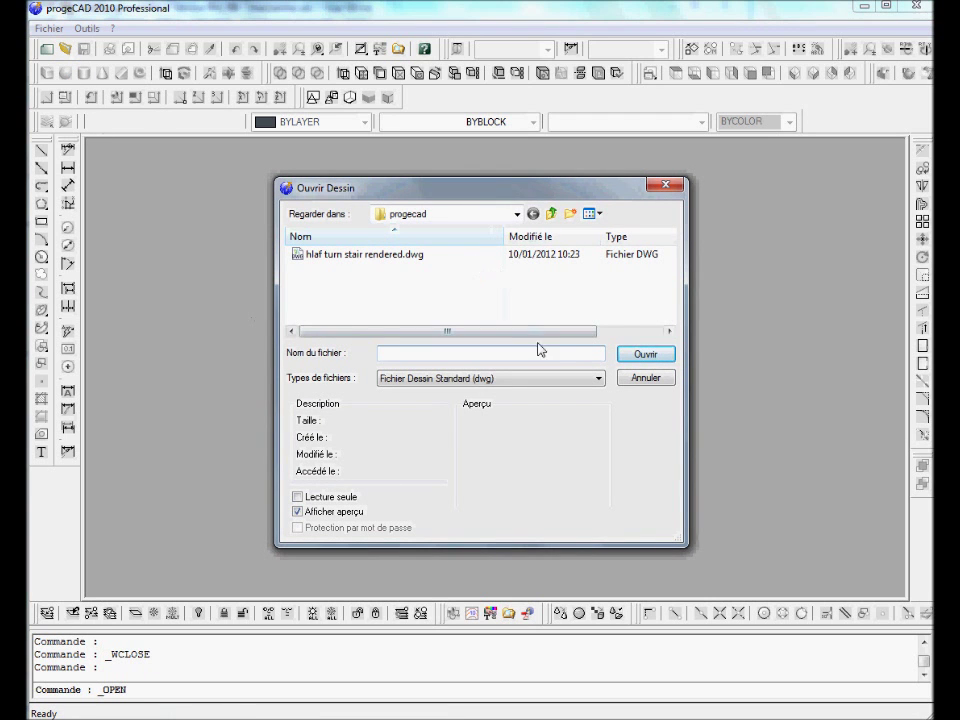
left_click(548, 380)
left_click(558, 403)
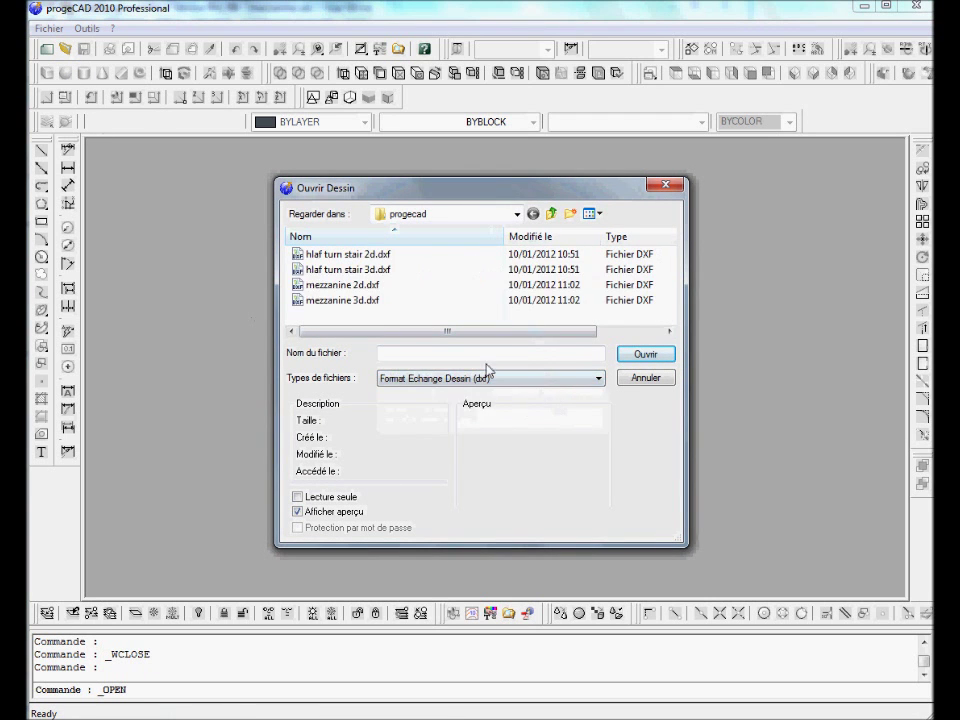
double_click(368, 254)
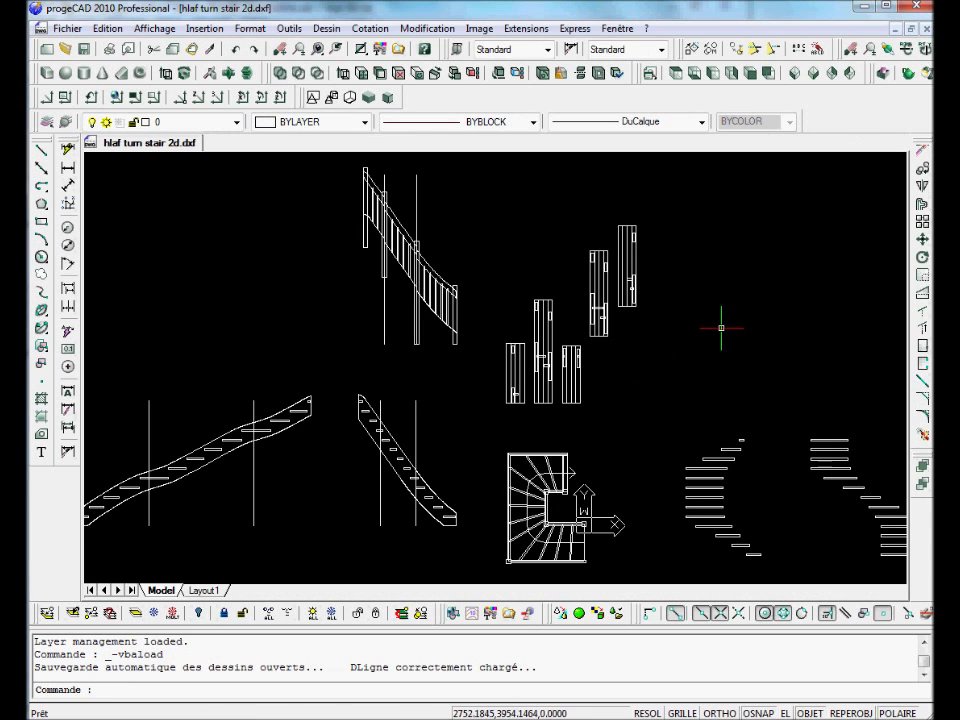
- Erase the railing elevation, the post details and the stringer outlines surrounding the half-turn stair plan
scroll(675, 285, "down", 3)
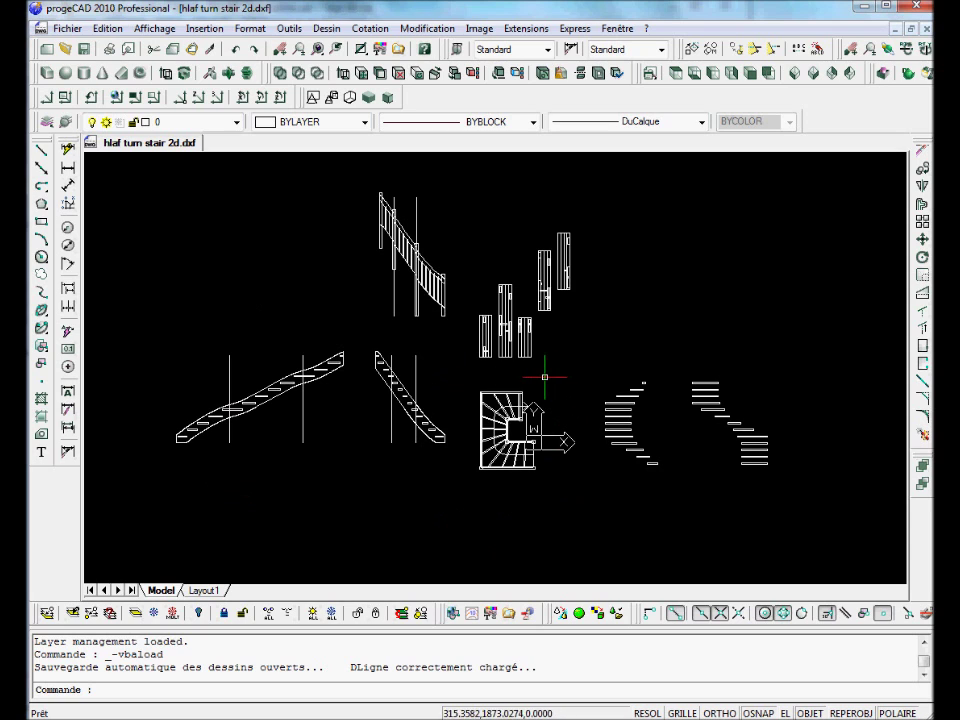
scroll(544, 377, "up", 2)
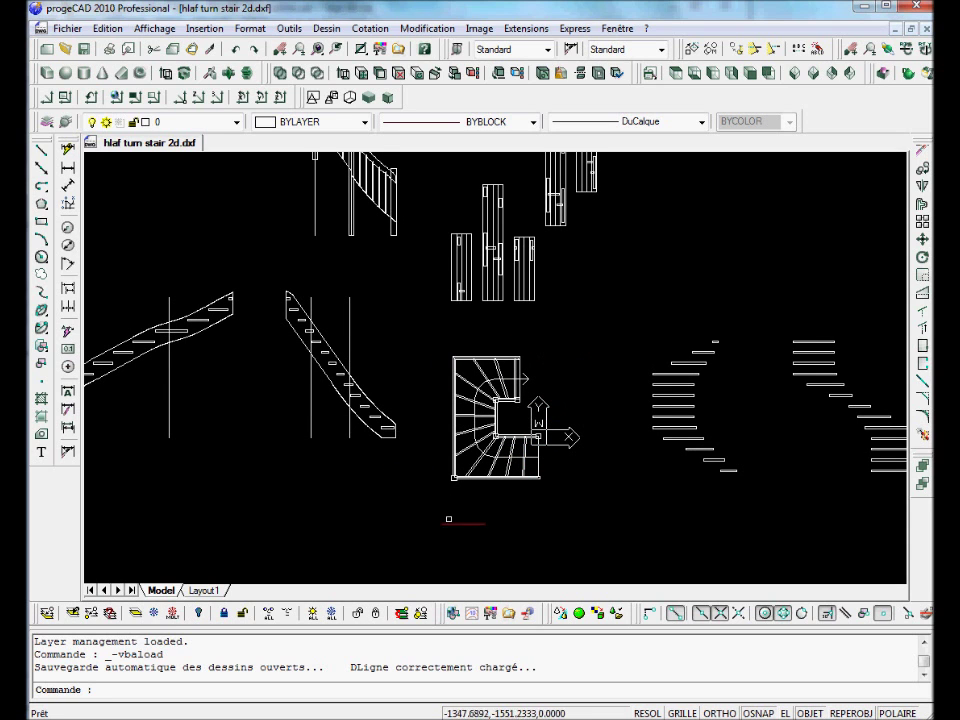
scroll(538, 332, "down", 3)
scroll(544, 345, "up", 1)
middle_click_drag(544, 345, 551, 412)
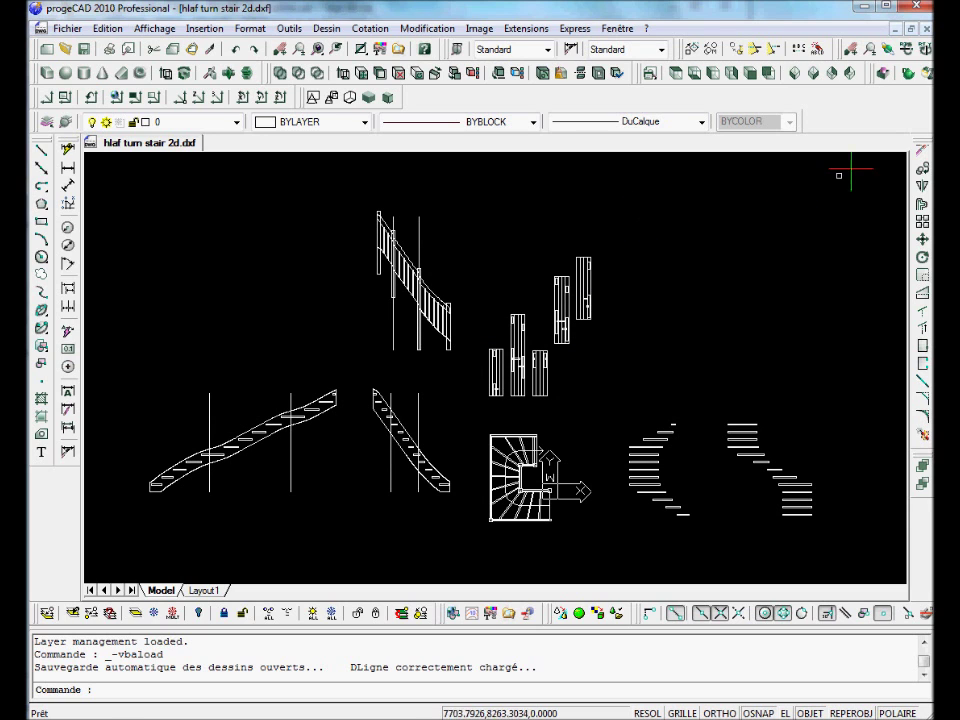
left_click(922, 148)
left_click(645, 190)
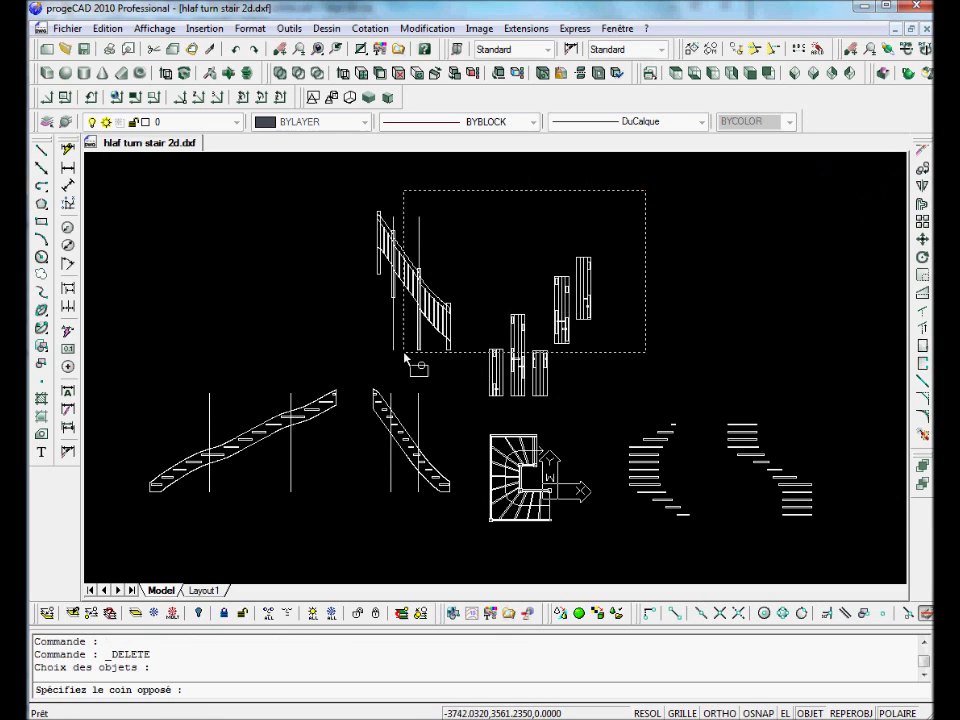
left_click(320, 408)
key("Return")
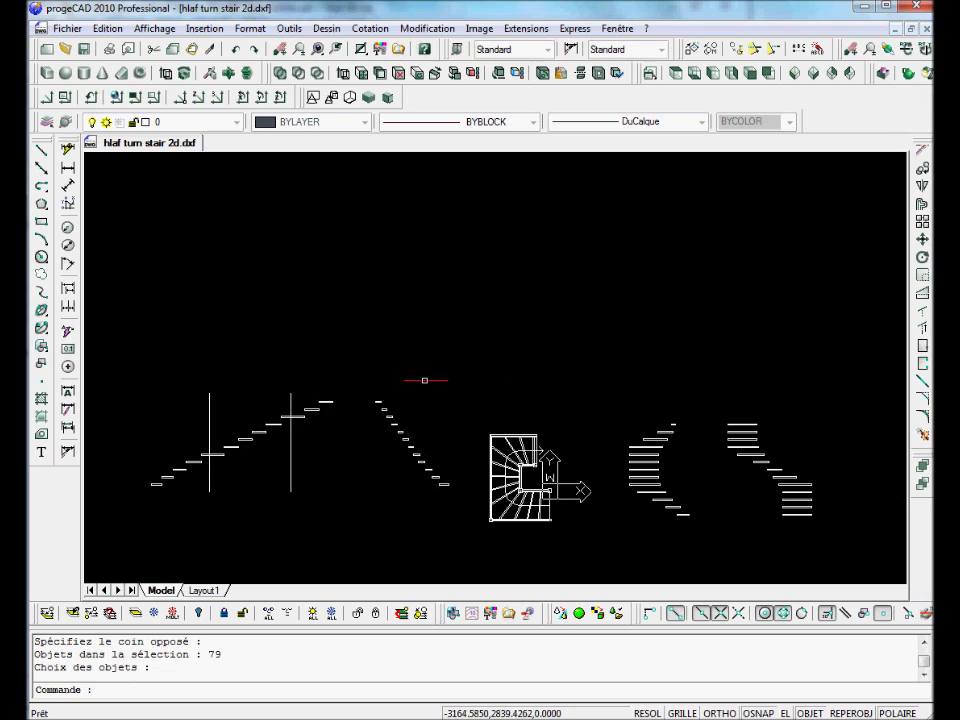
- Erase the remaining step elevations on both sides of the half-turn stair plan
left_click(922, 148)
left_click(849, 364)
left_click(611, 556)
key("Return")
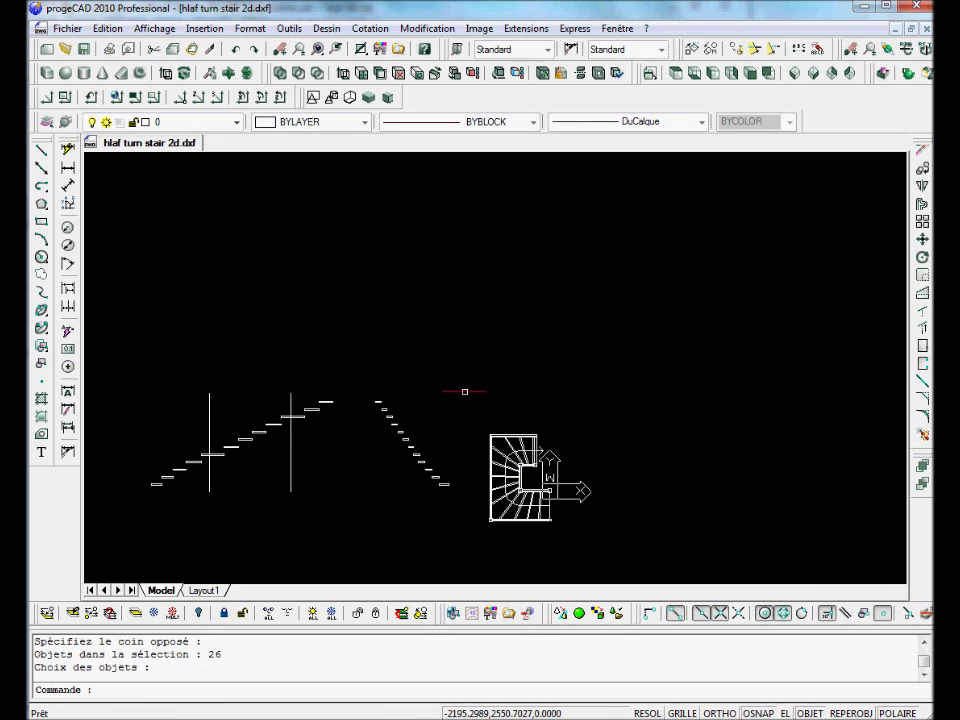
key("Return")
left_click(456, 378)
left_click(131, 528)
key("Return")
scroll(589, 464, "up", 5)
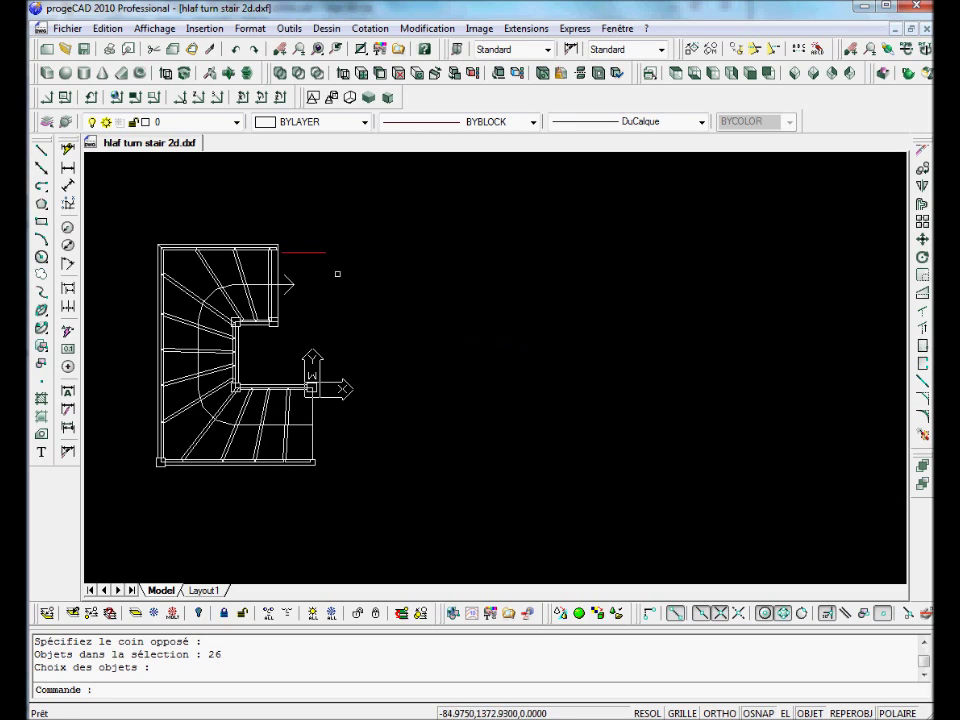
- Open the DXF drawing "mezzanine 2d.dxf" from the progecad folder
left_click(65, 49)
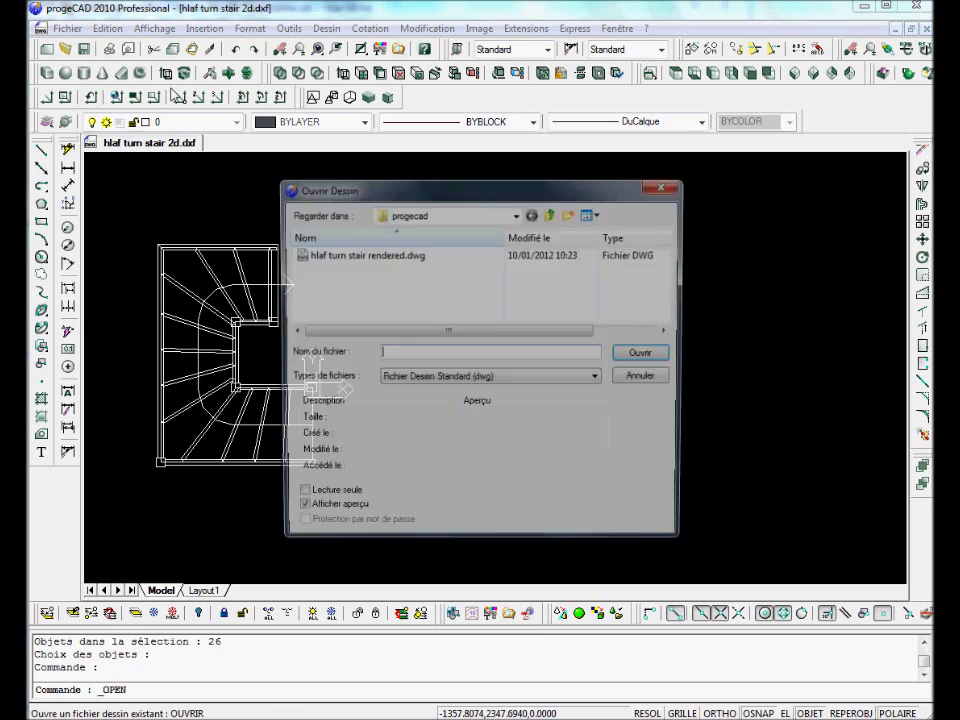
left_click(530, 372)
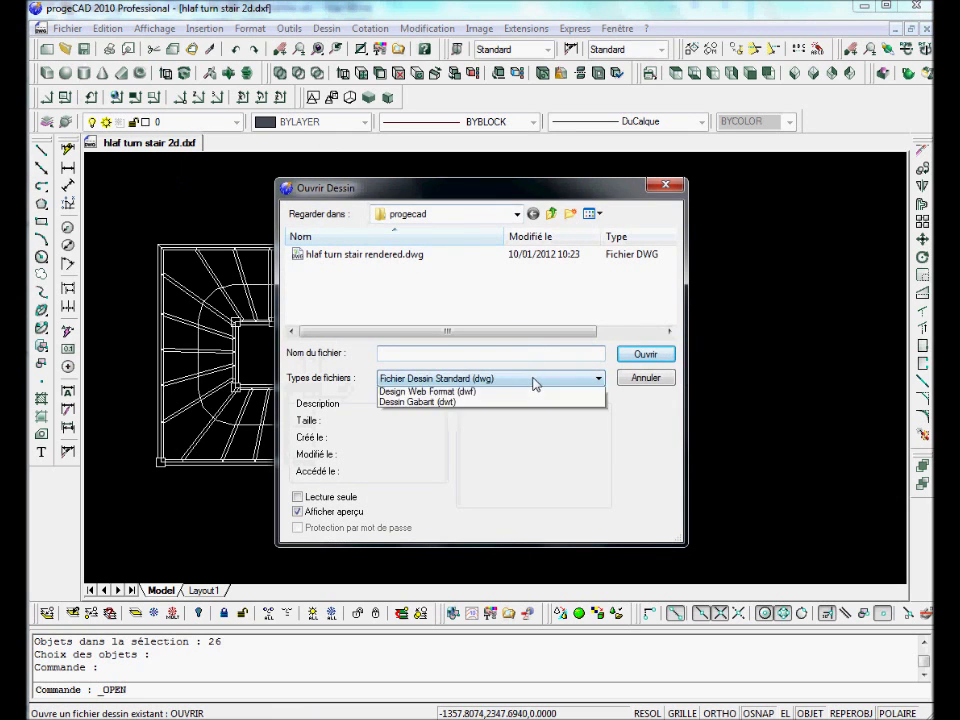
left_click(526, 404)
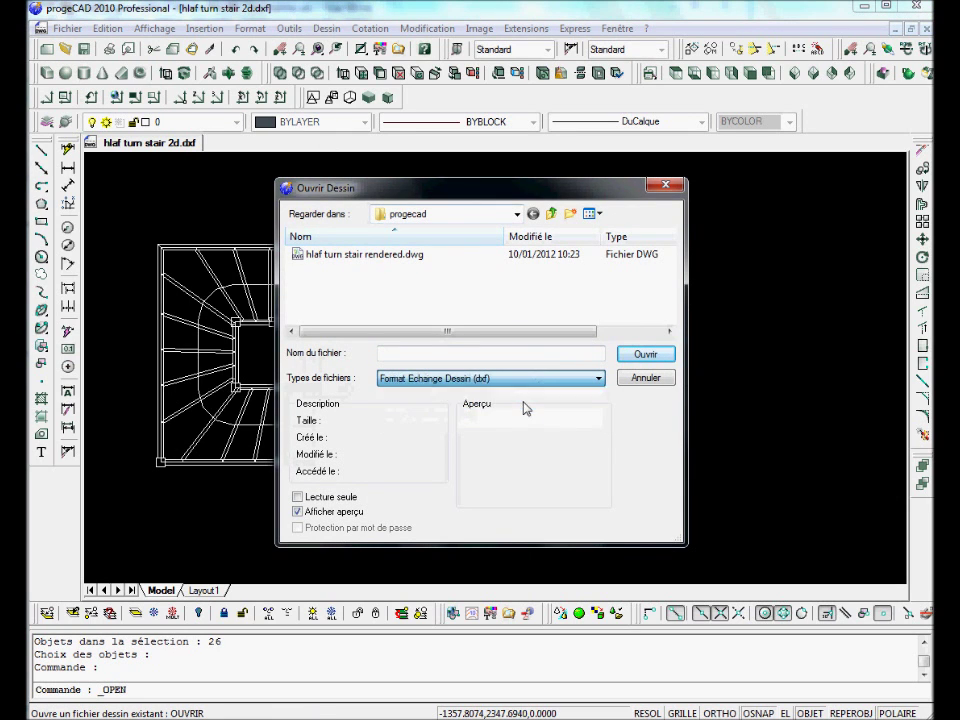
double_click(340, 285)
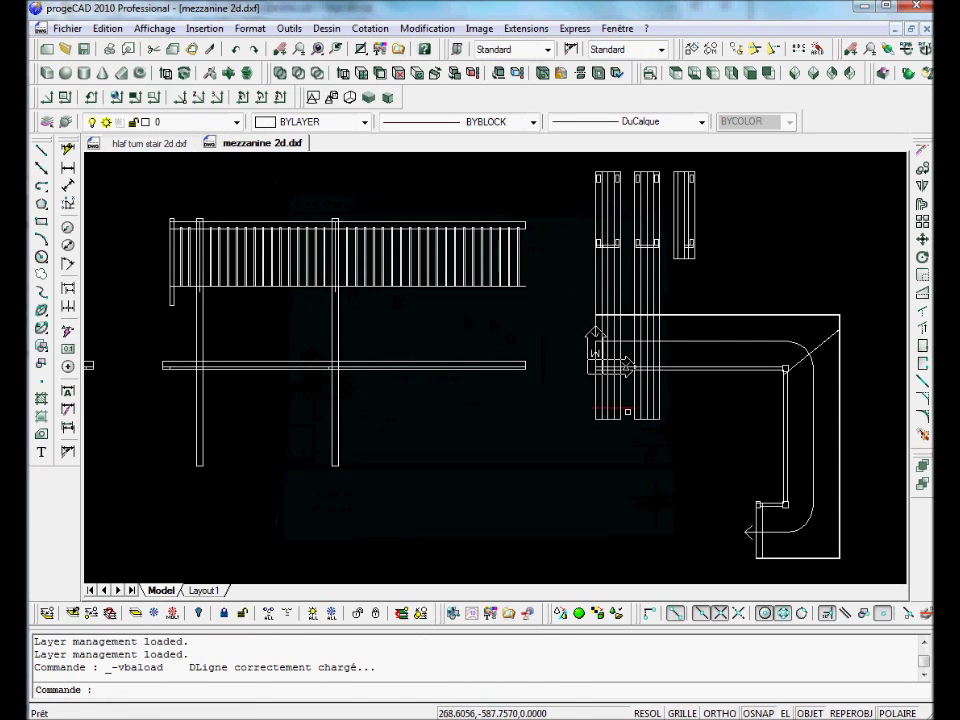
- Erase the railing elevation and the vertical post details from the mezzanine drawing
left_click(922, 434)
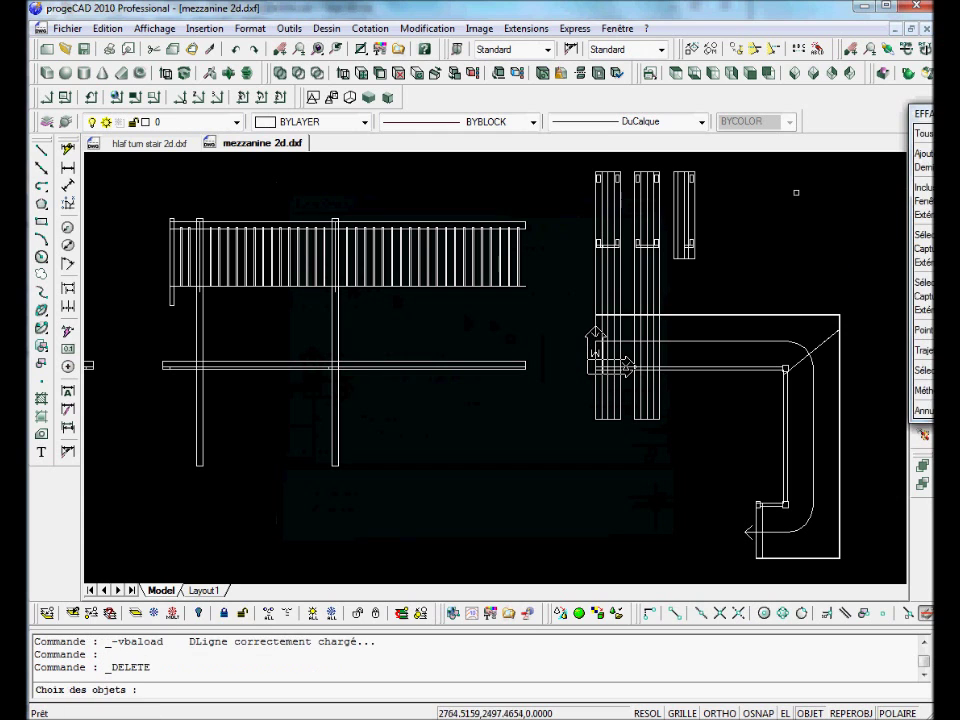
left_click(722, 162)
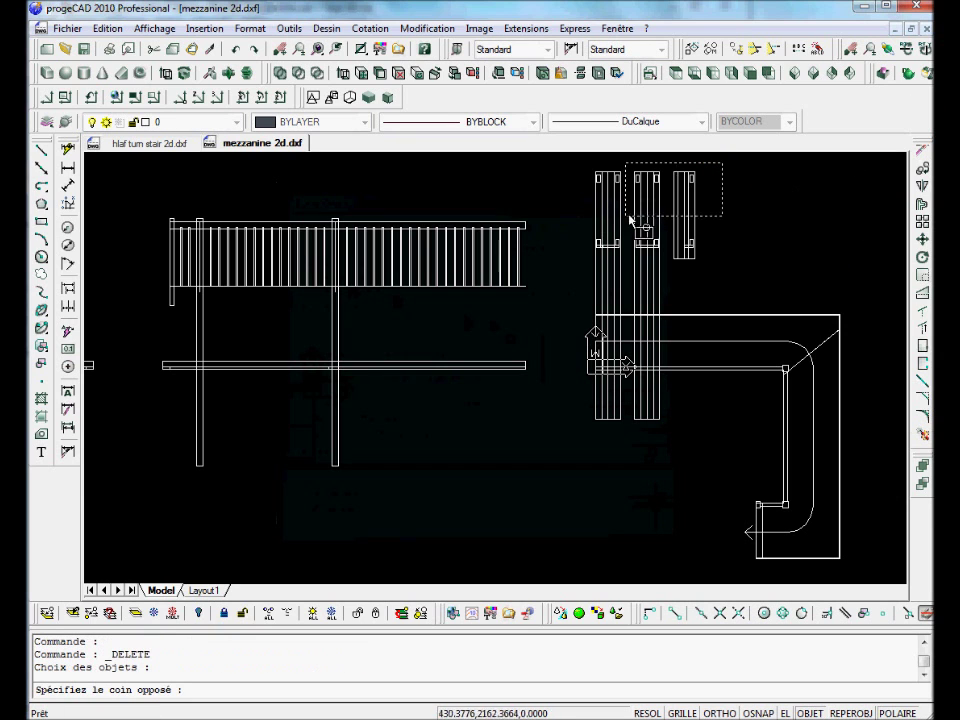
left_click(161, 308)
key("Delete")
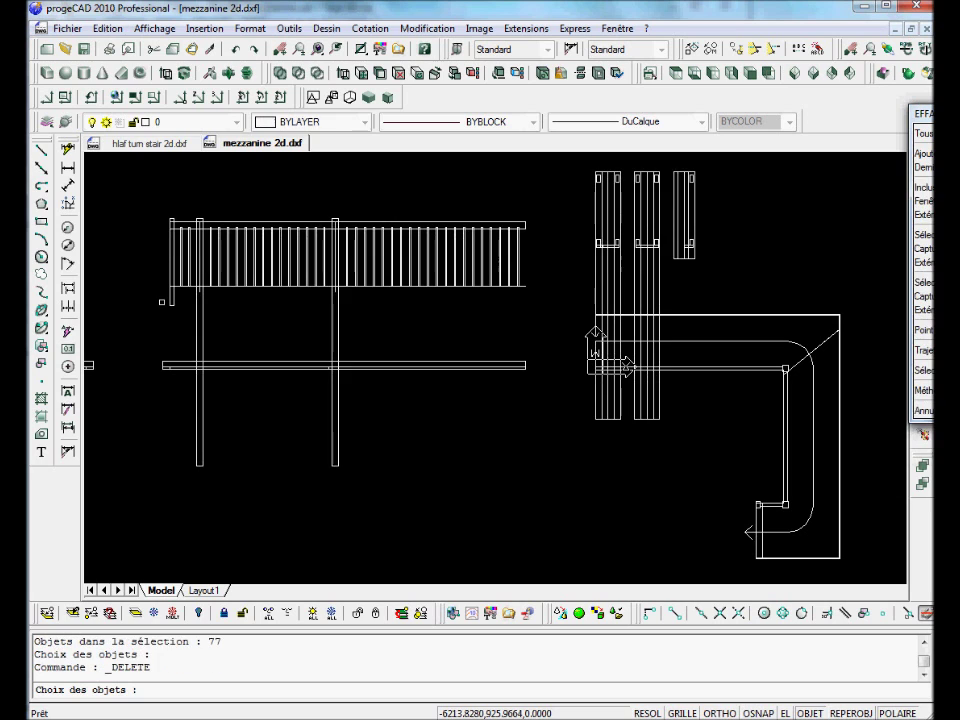
left_click(745, 160)
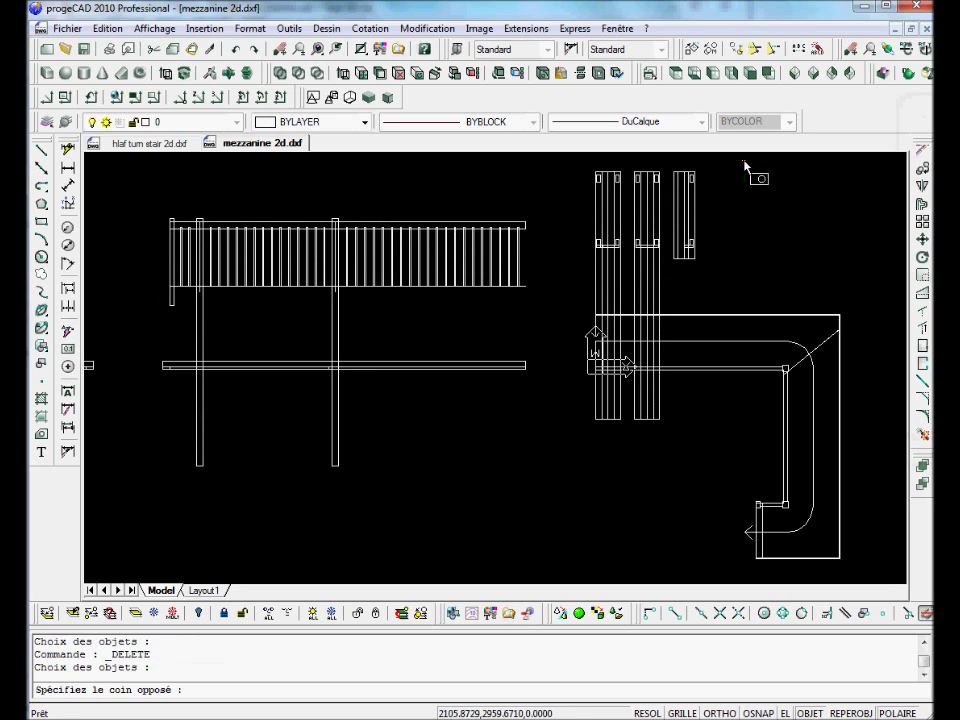
left_click(137, 309)
key("Return")
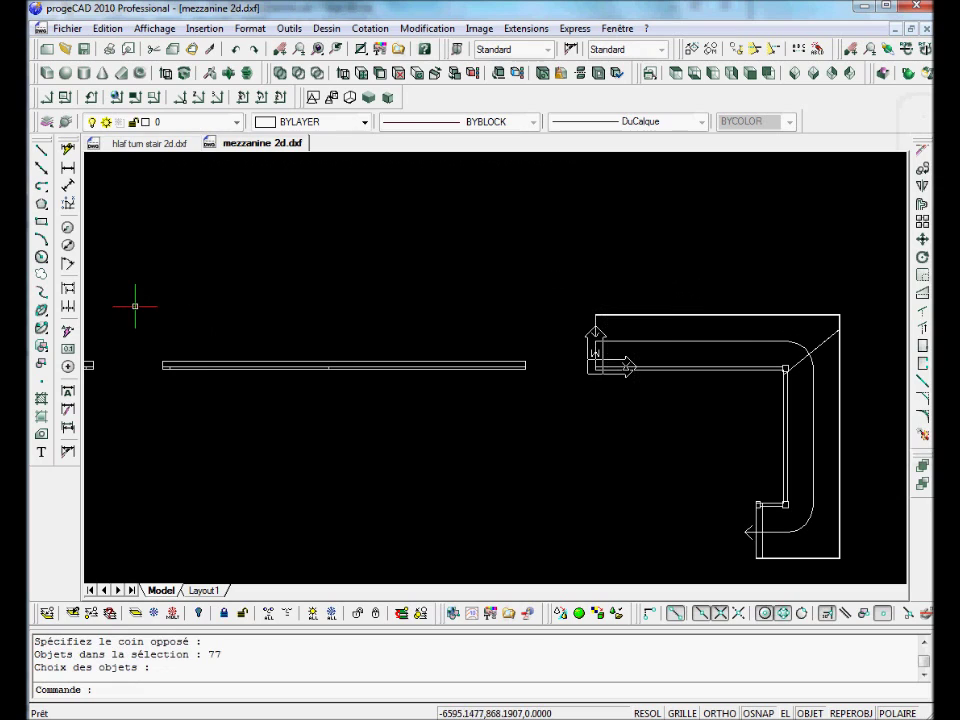
- Delete the remaining horizontal board elevations on both sides of the mezzanine plan
scroll(503, 335, "down", 3)
left_click(518, 327)
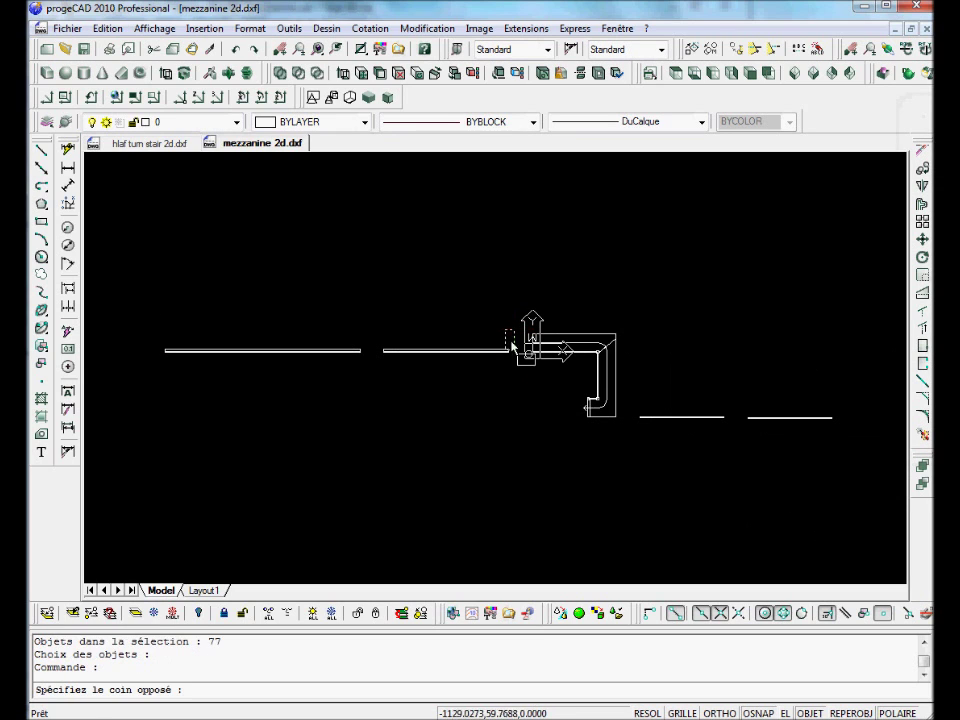
left_click(148, 392)
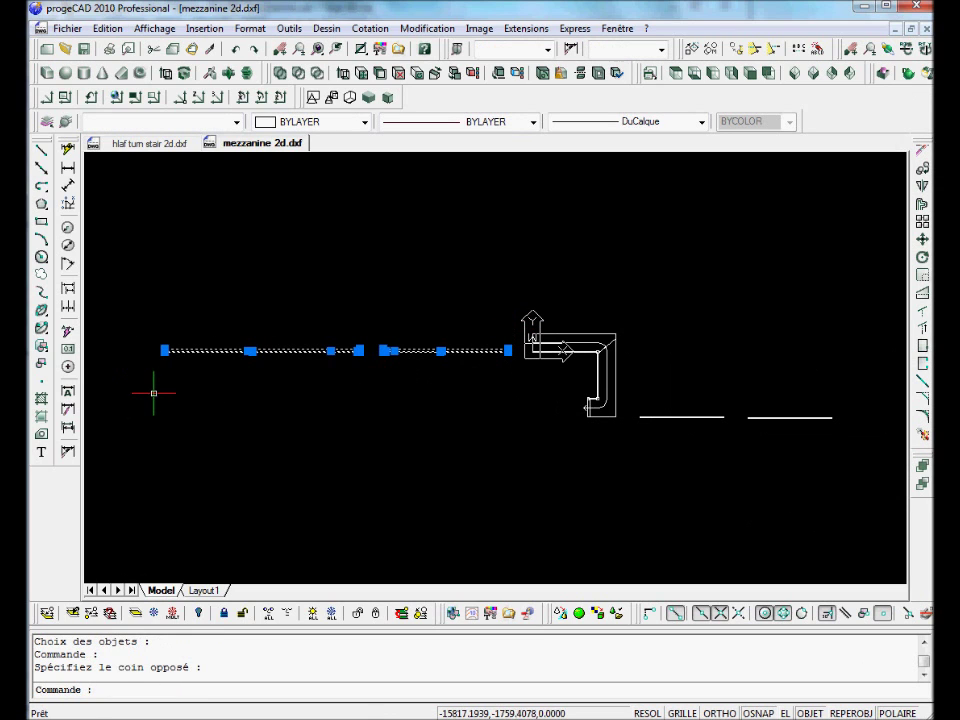
key("Delete")
left_click(854, 401)
left_click(634, 476)
key("Delete")
scroll(654, 379, "up", 3)
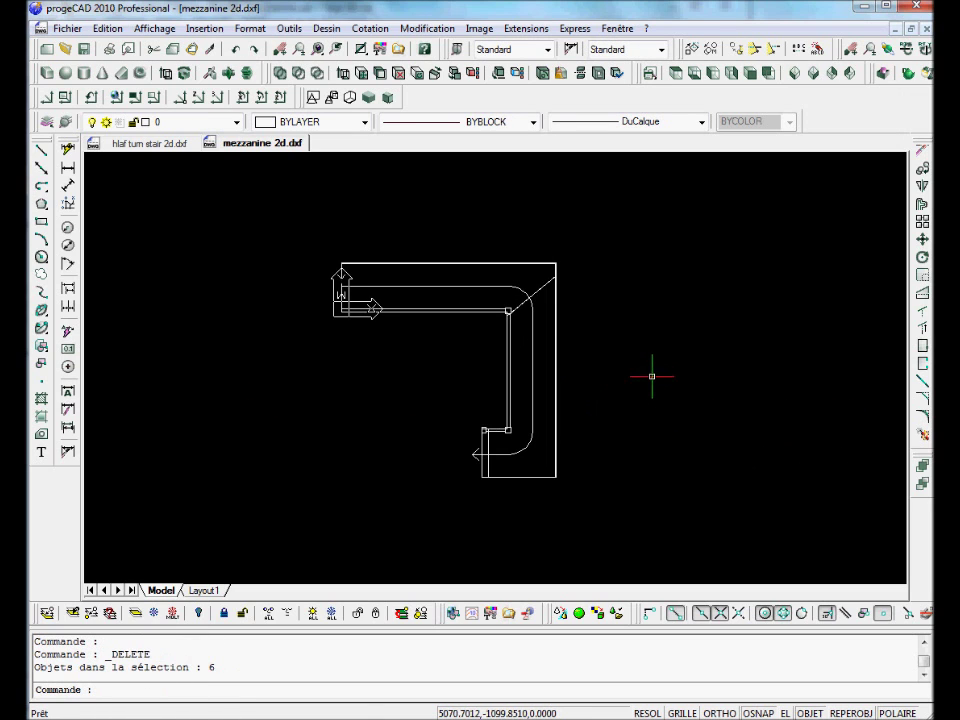
middle_click_drag(651, 377, 678, 407)
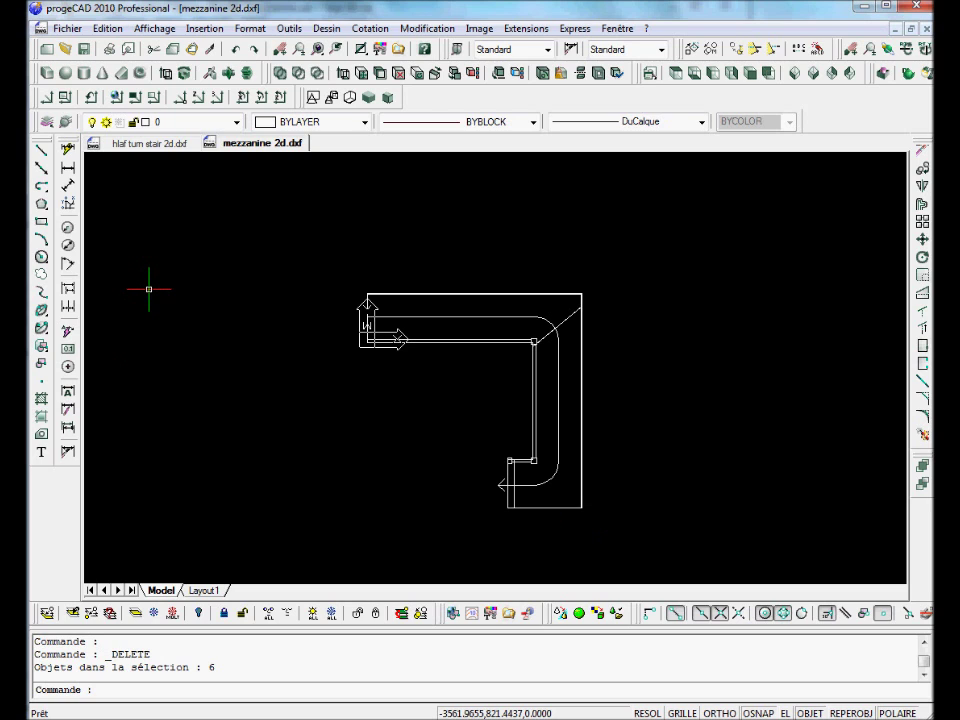
- Copy the entire mezzanine plan using the outer corner at its upper-left end as the base point
left_click(112, 32)
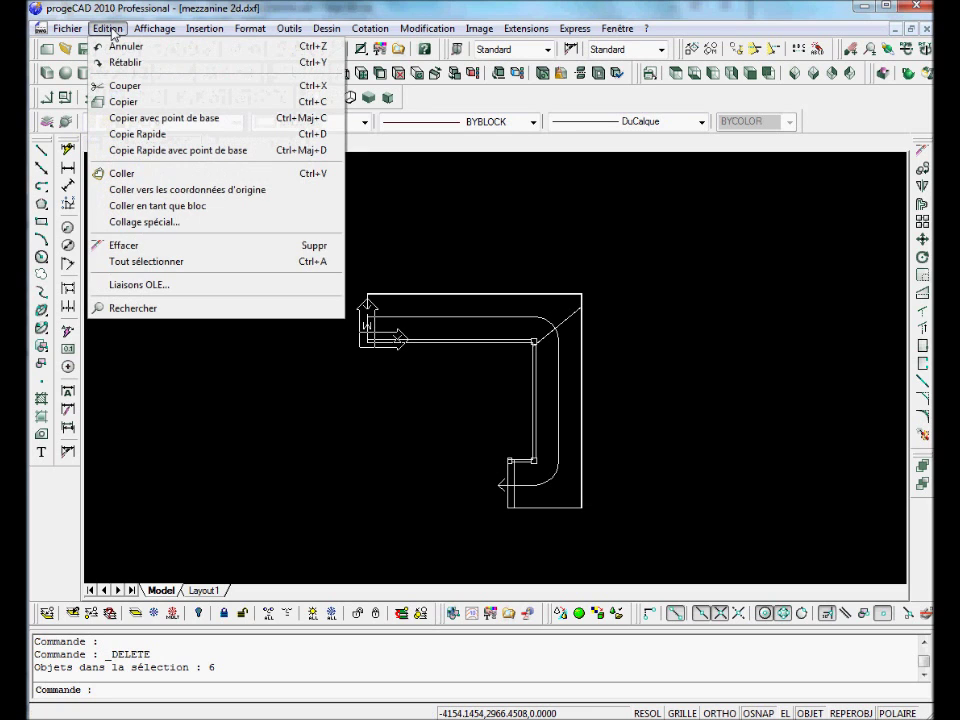
left_click(150, 118)
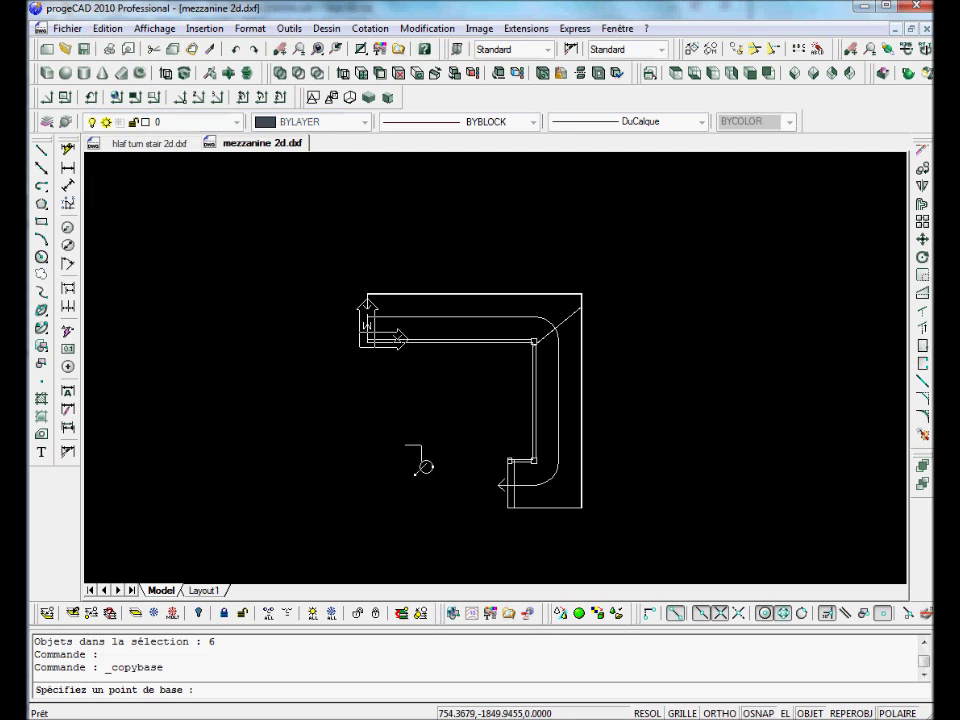
left_click(368, 290)
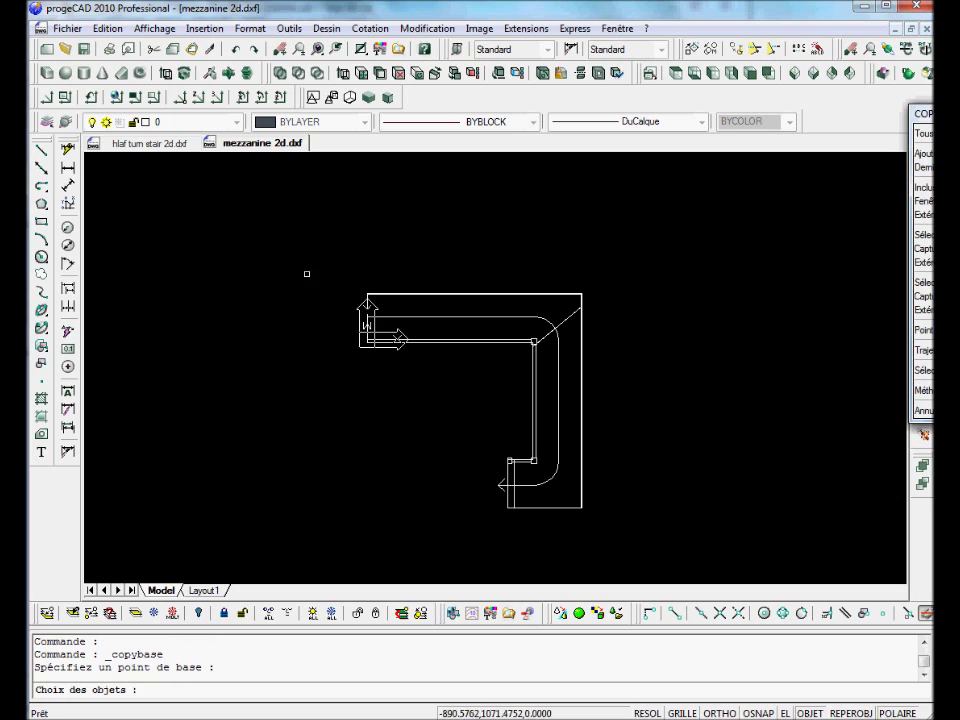
left_click(921, 134)
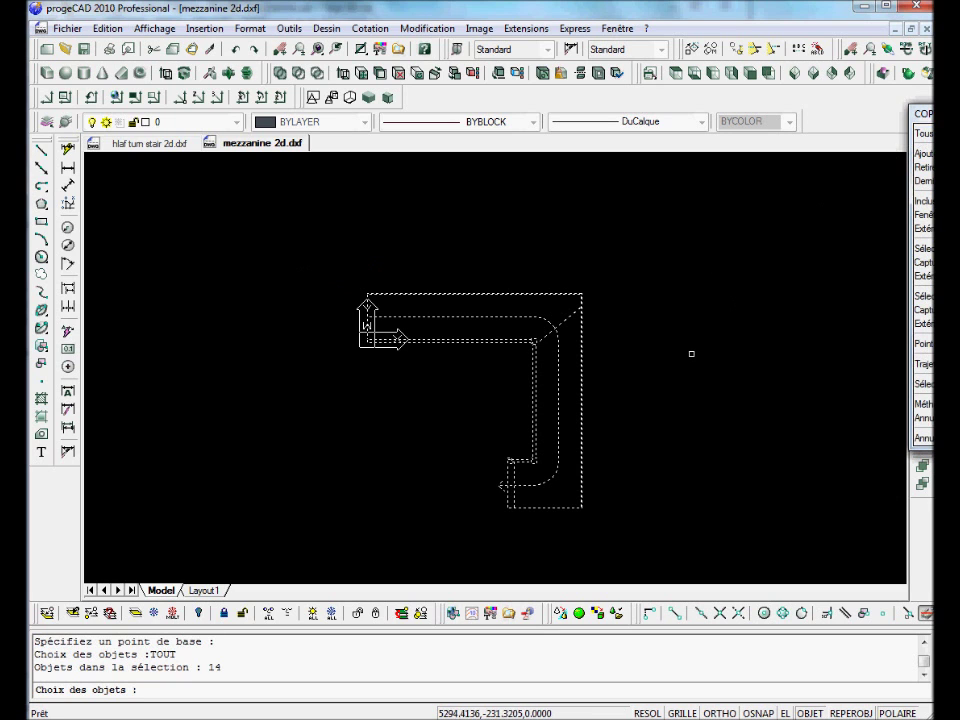
key("Return")
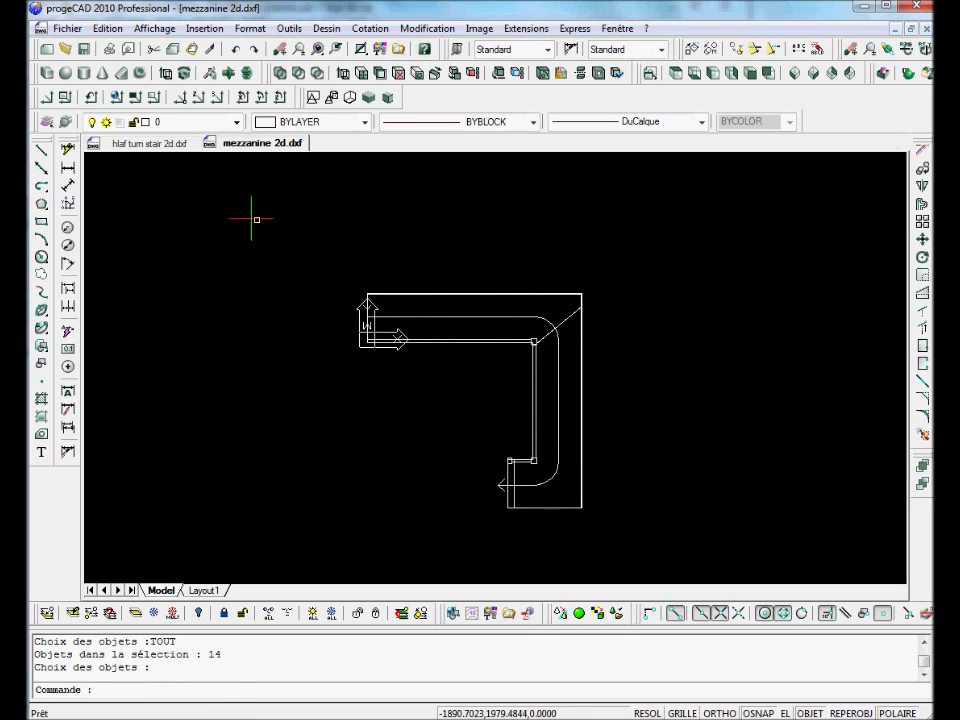
- Paste the mezzanine plan into "hlaf turn stair 2d.dxf", inserting it at the upper-right corner of the stair plan
left_click(190, 146)
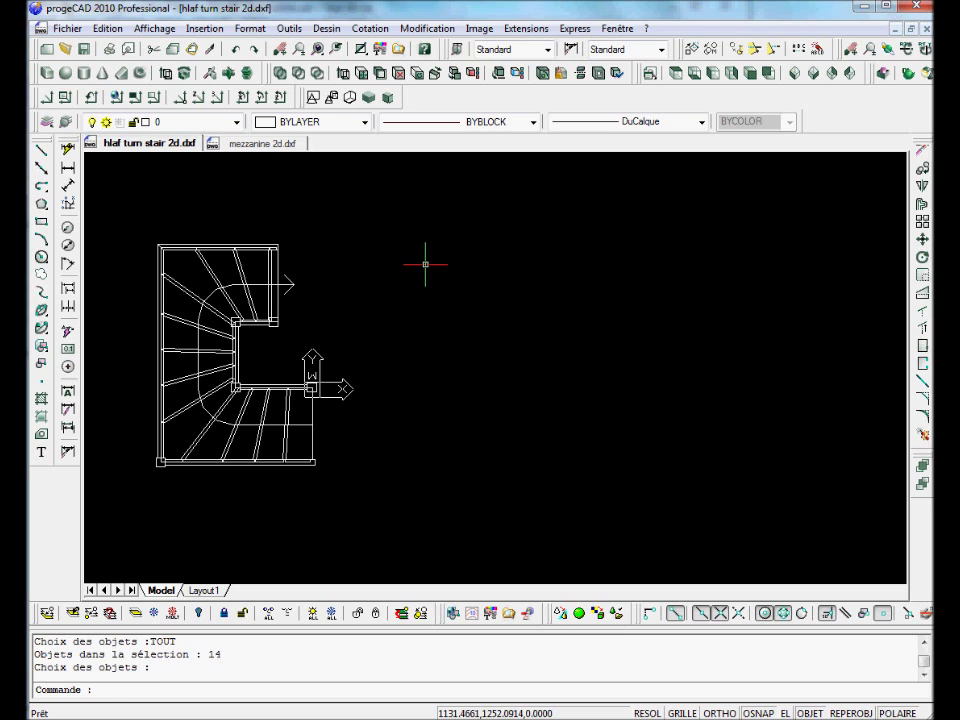
key("ctrl+v")
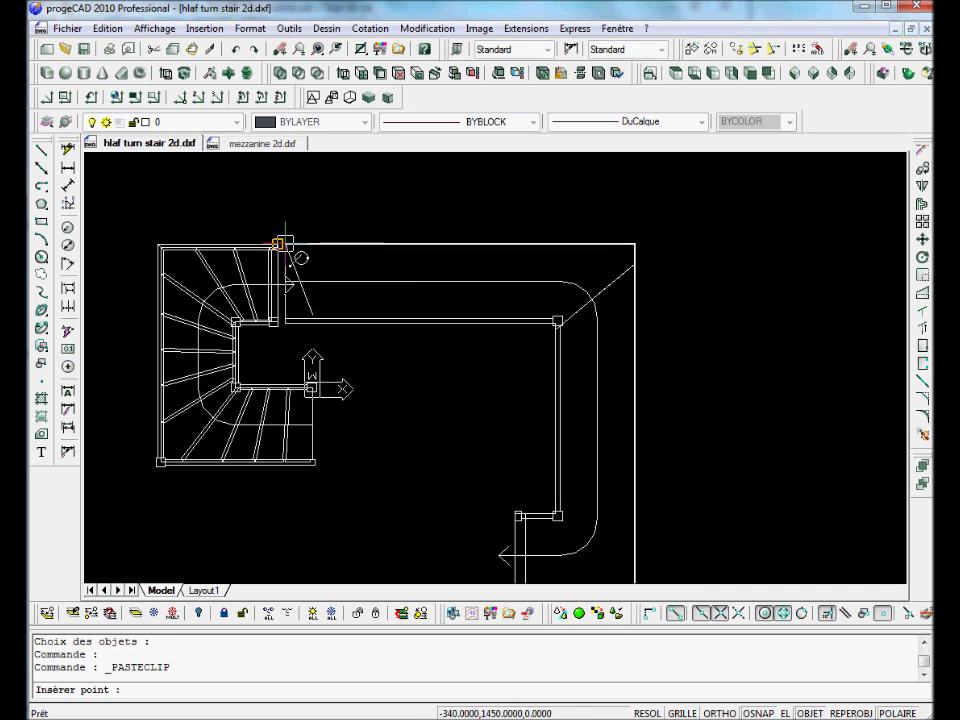
left_click(285, 243)
scroll(696, 322, "down", 1)
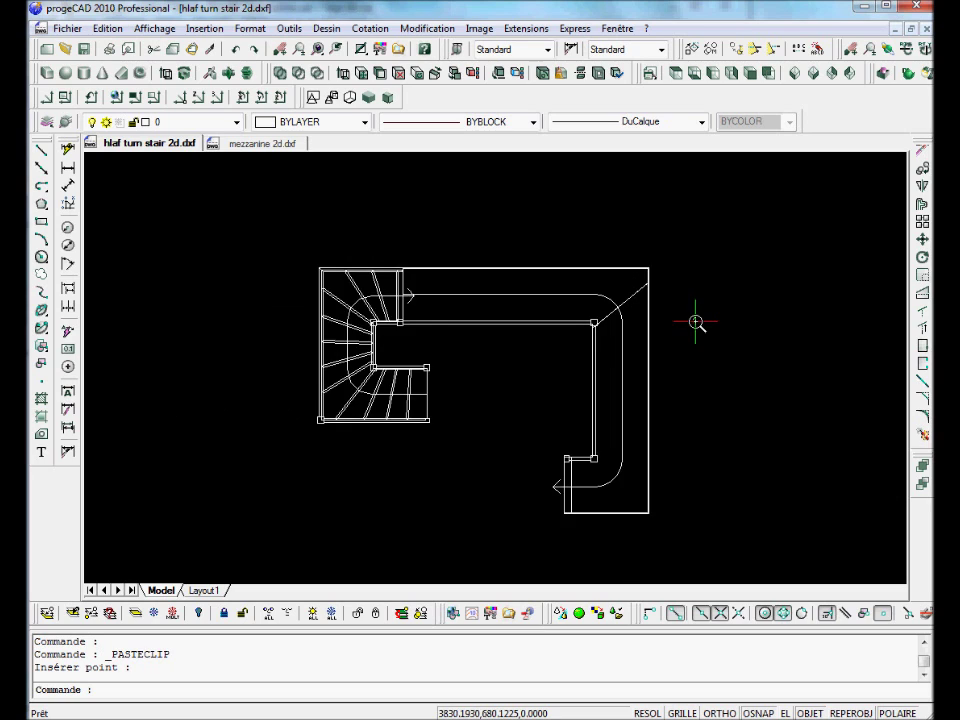
middle_click_drag(696, 322, 718, 291)
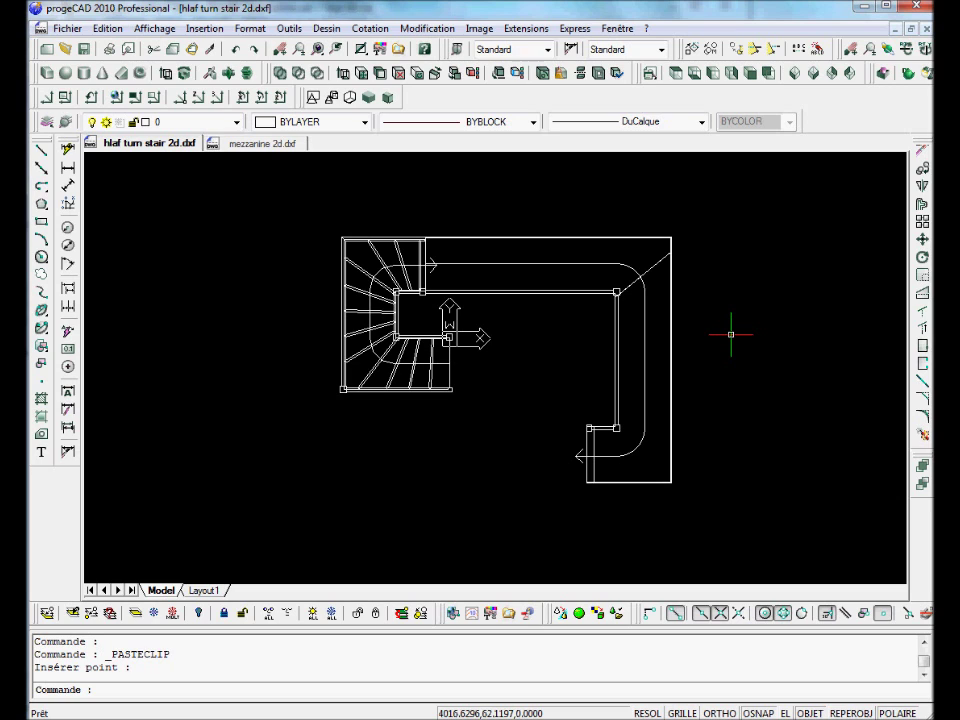
middle_click_drag(551, 347, 523, 375)
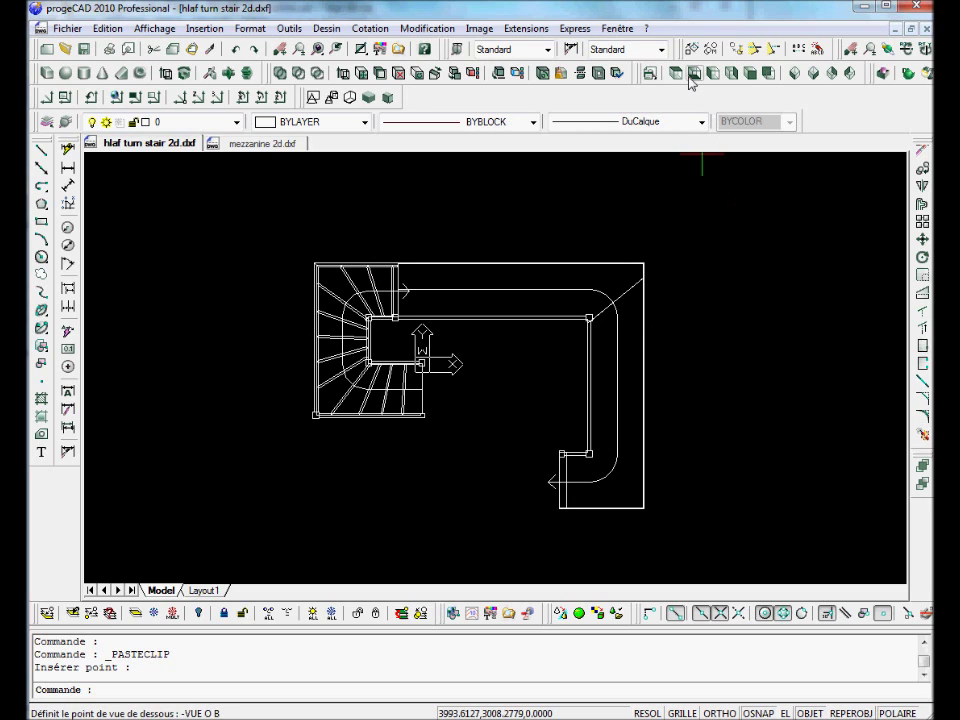
- Switch the combined stair and mezzanine plan to a south-east isometric view
left_click(789, 76)
middle_click_drag(630, 300, 502, 266)
scroll(503, 322, "up", 4)
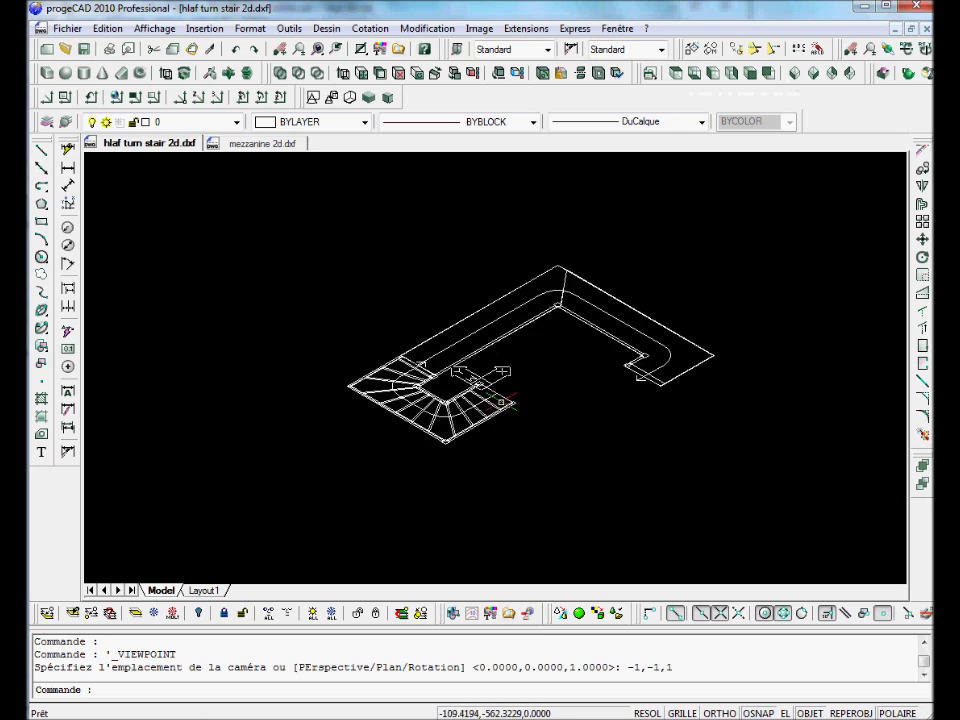
left_click(812, 72)
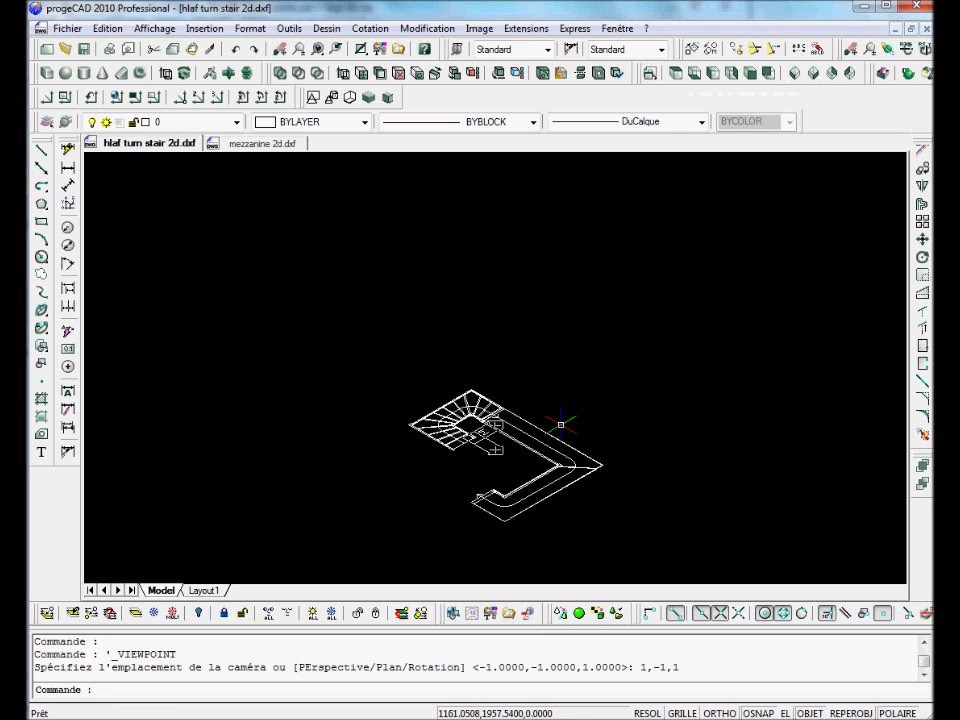
scroll(559, 402, "up", 2)
middle_click_drag(559, 402, 495, 302)
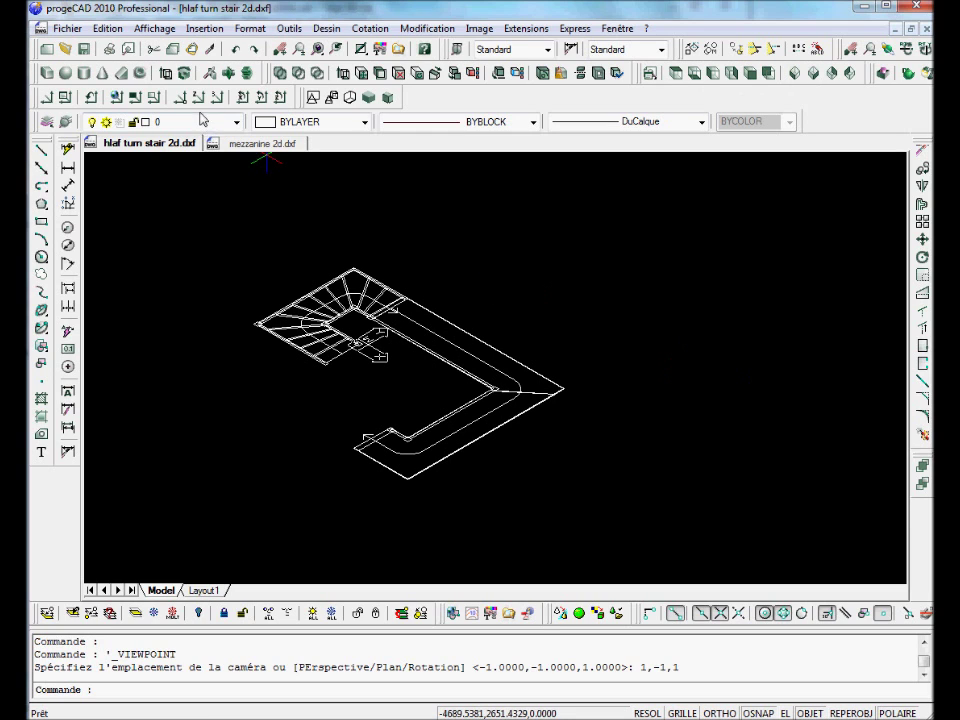
- Close the "mezzanine 2d.dxf" drawing without saving its changes
left_click(269, 143)
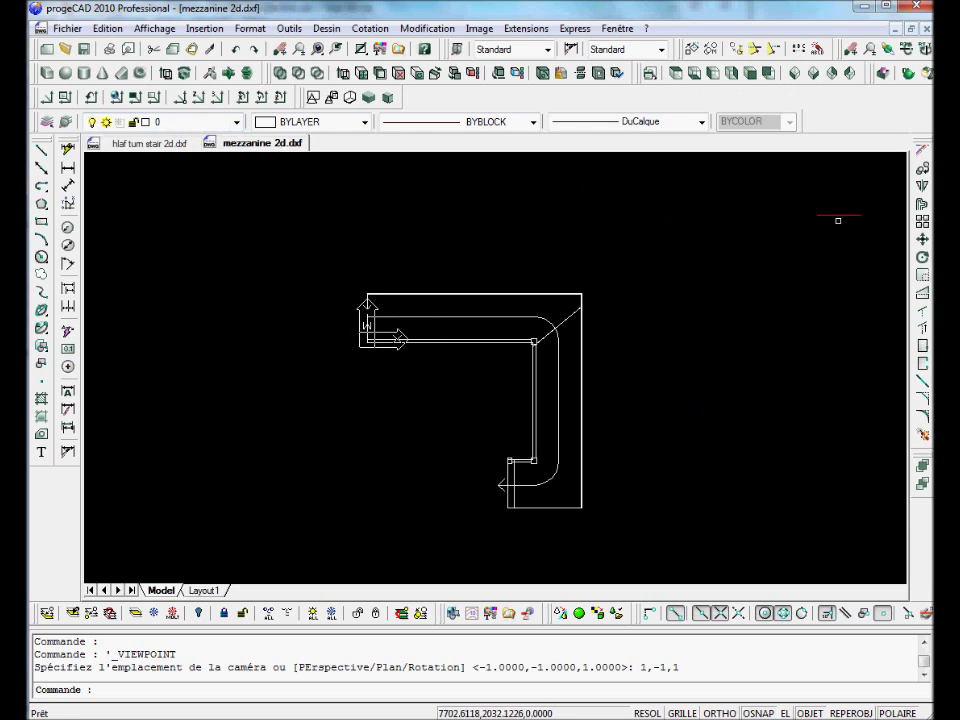
left_click(926, 29)
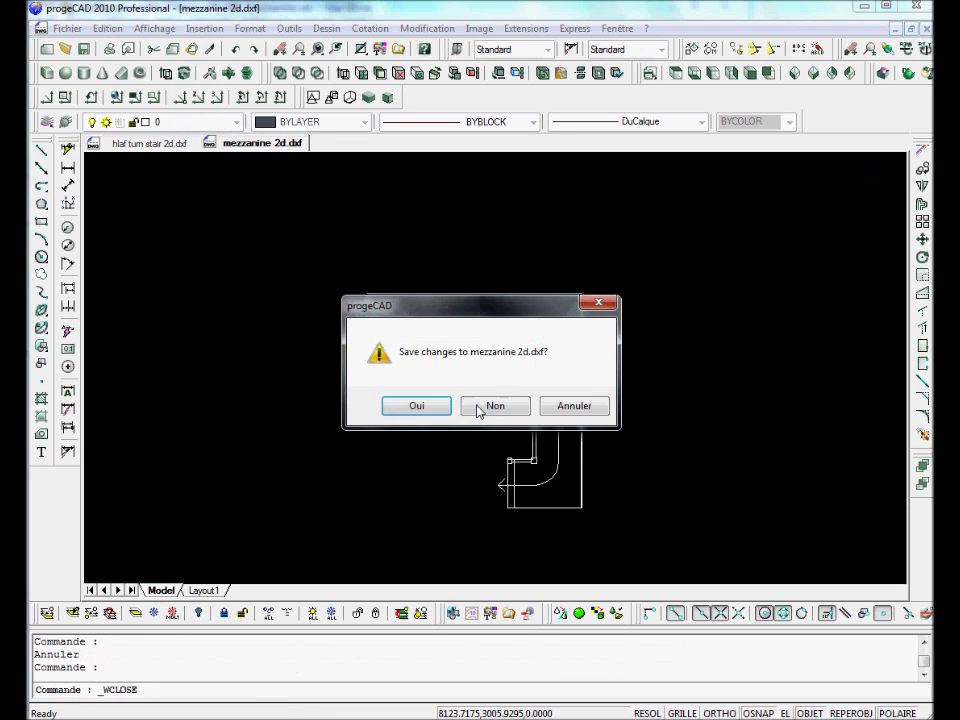
left_click(482, 405)
- Open the DXF drawing "hlaf turn stair 3d.dxf" from the progecad folder and render it in a south-west isometric view
left_click(65, 49)
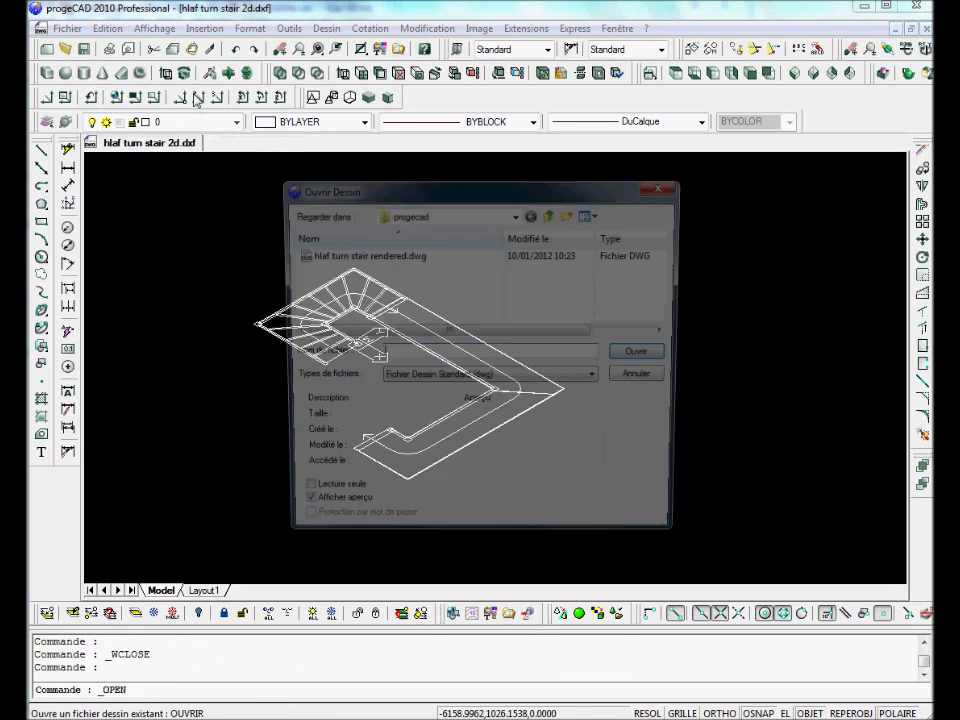
left_click(562, 380)
left_click(588, 404)
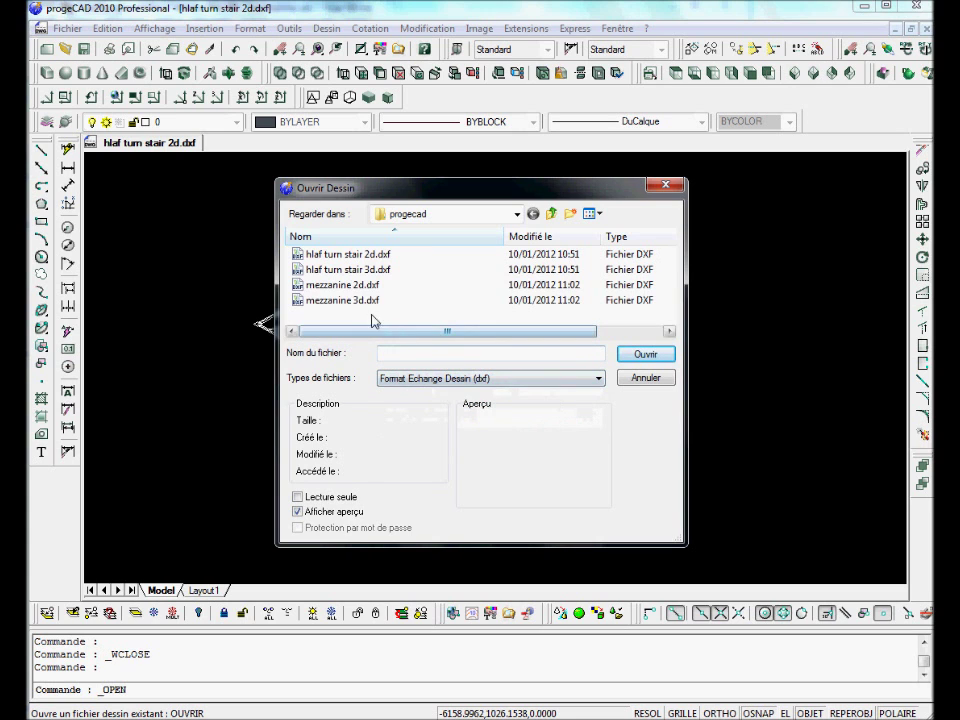
left_click(338, 269)
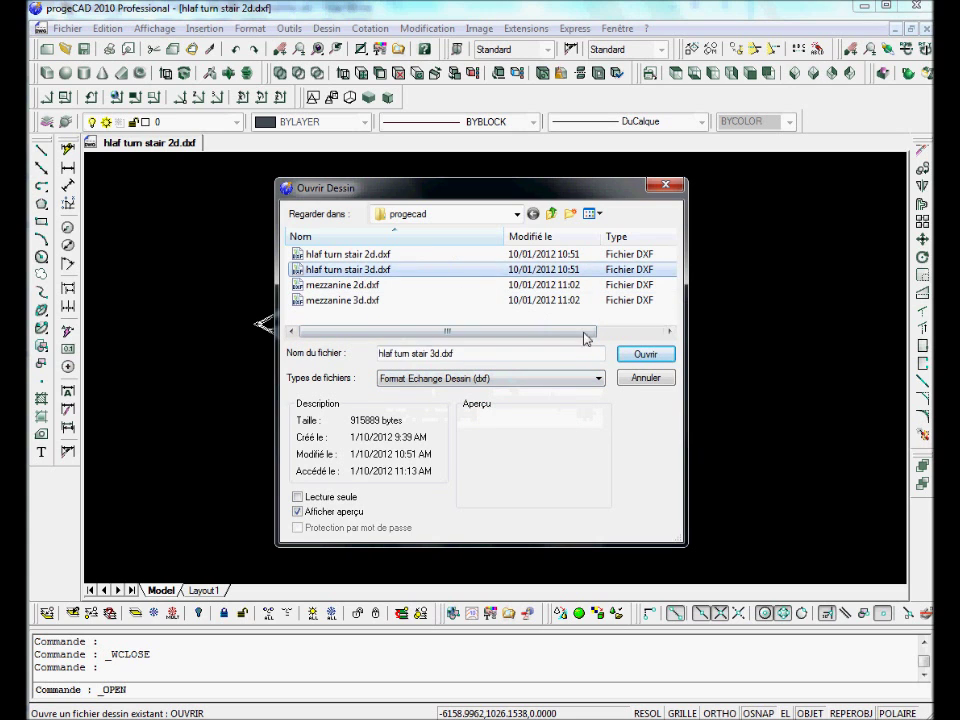
left_click(645, 354)
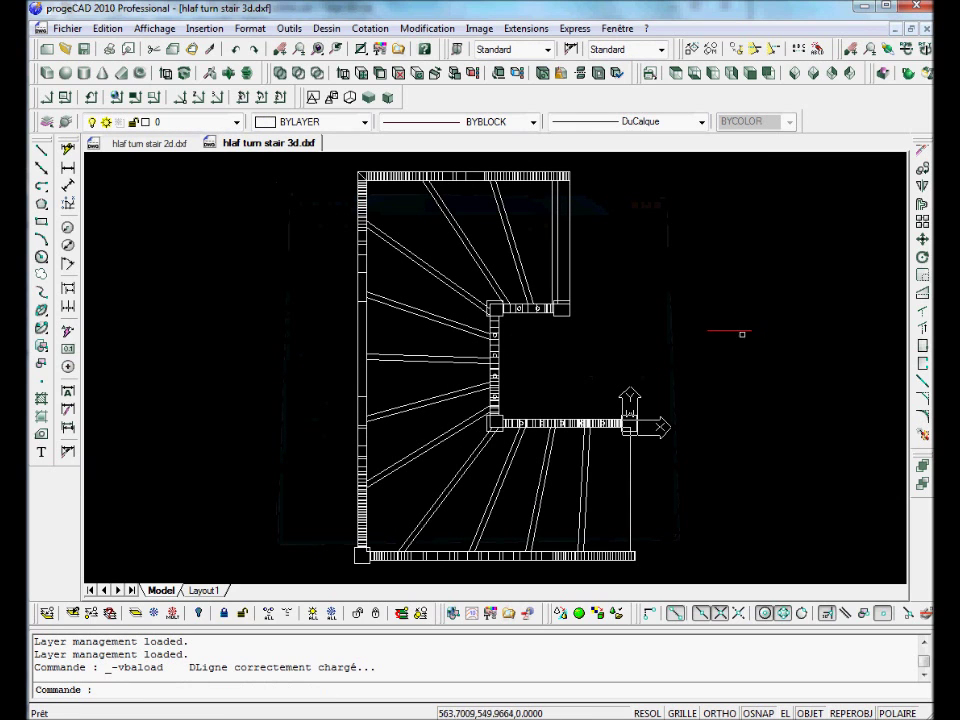
left_click(598, 72)
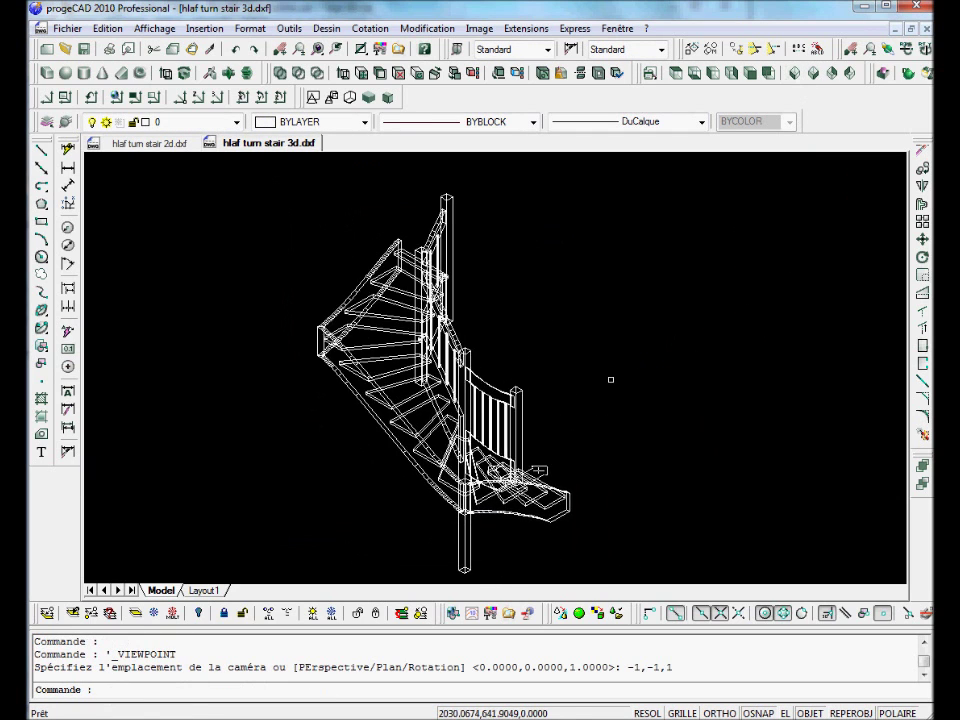
left_click(908, 72)
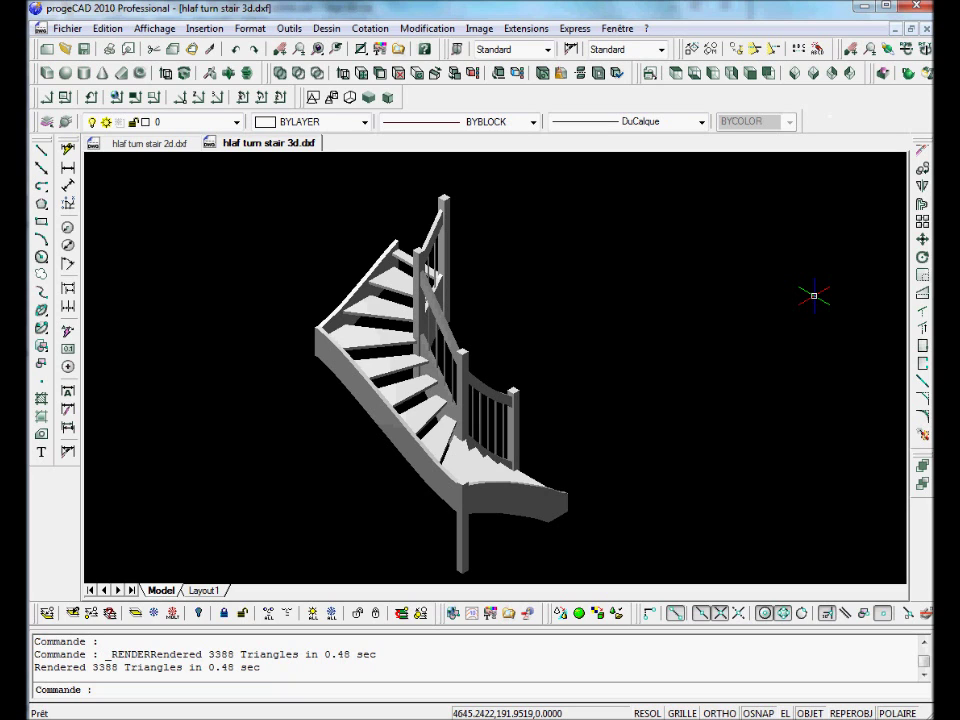
- Explode the complete 3D stair twice, selecting all objects each time
left_click(922, 436)
left_click(916, 134)
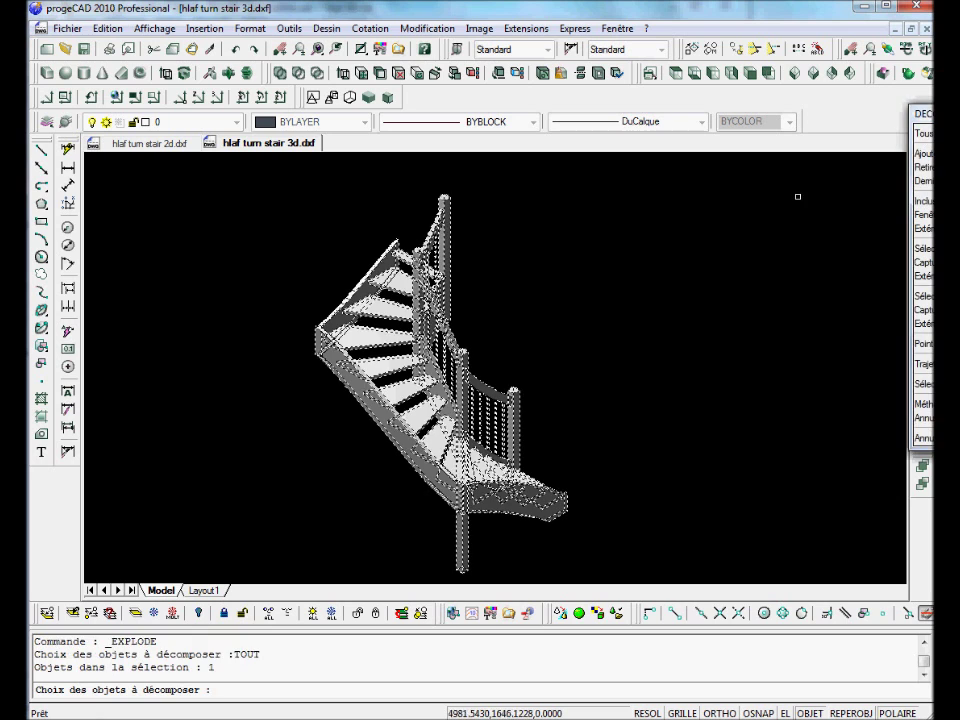
key("Return")
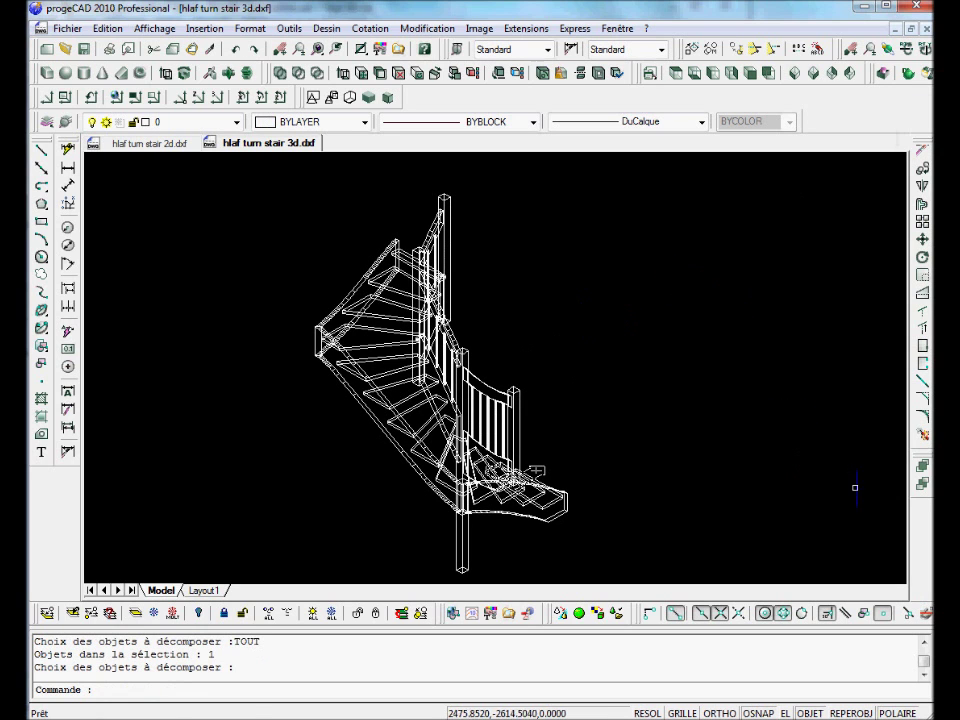
left_click(922, 436)
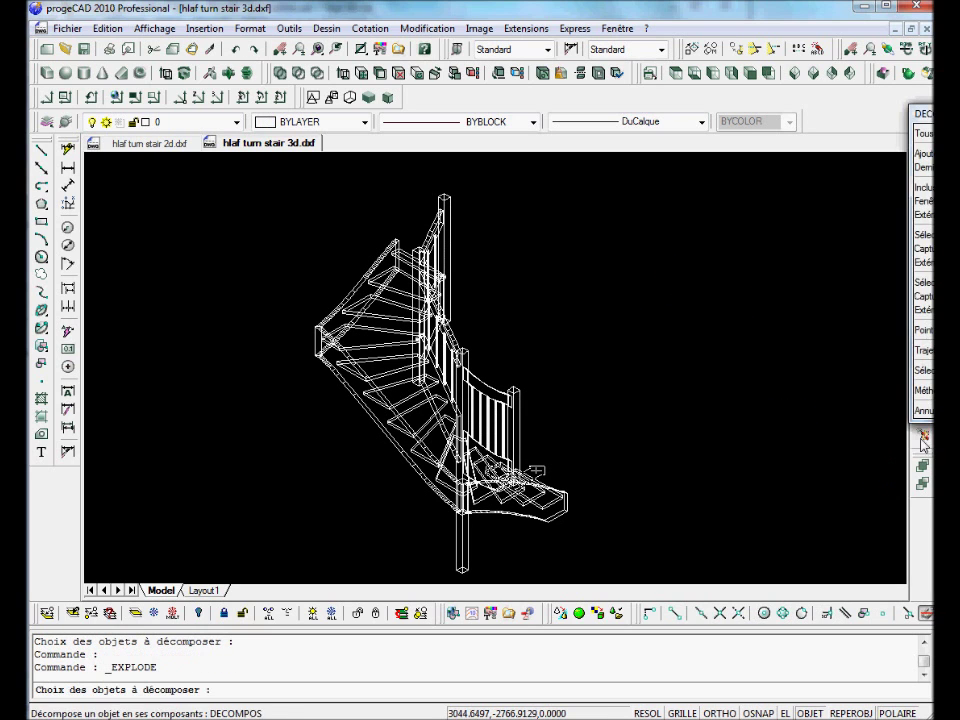
left_click(923, 133)
key("Return")
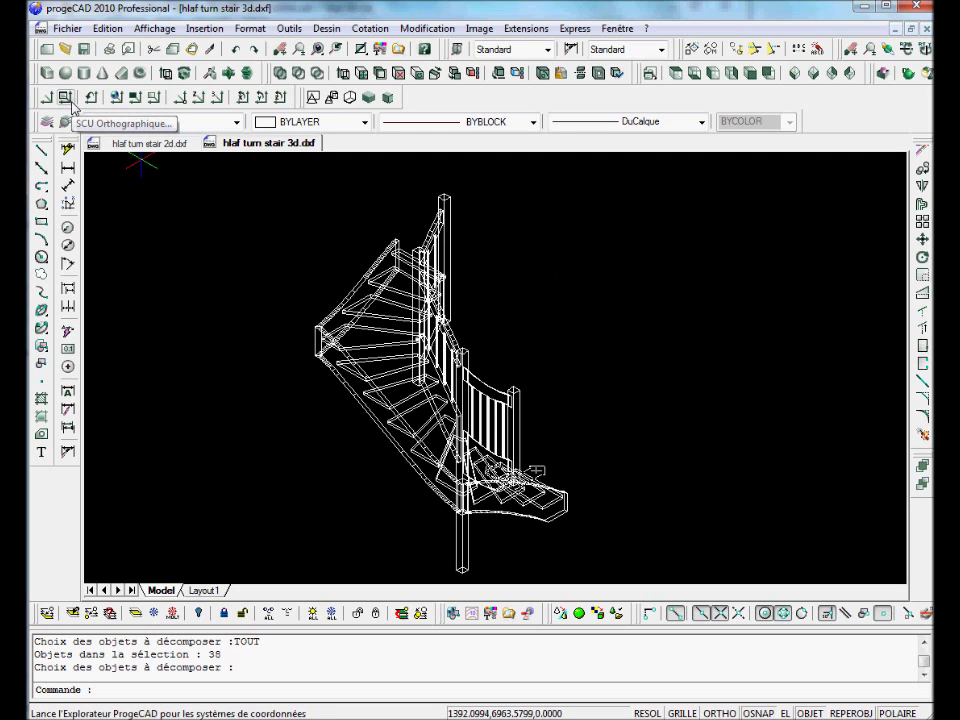
- Copy the whole 3D stair in a south-east isometric view, with the base point at the bottom corner of the starting post
key("ctrl+shift+c")
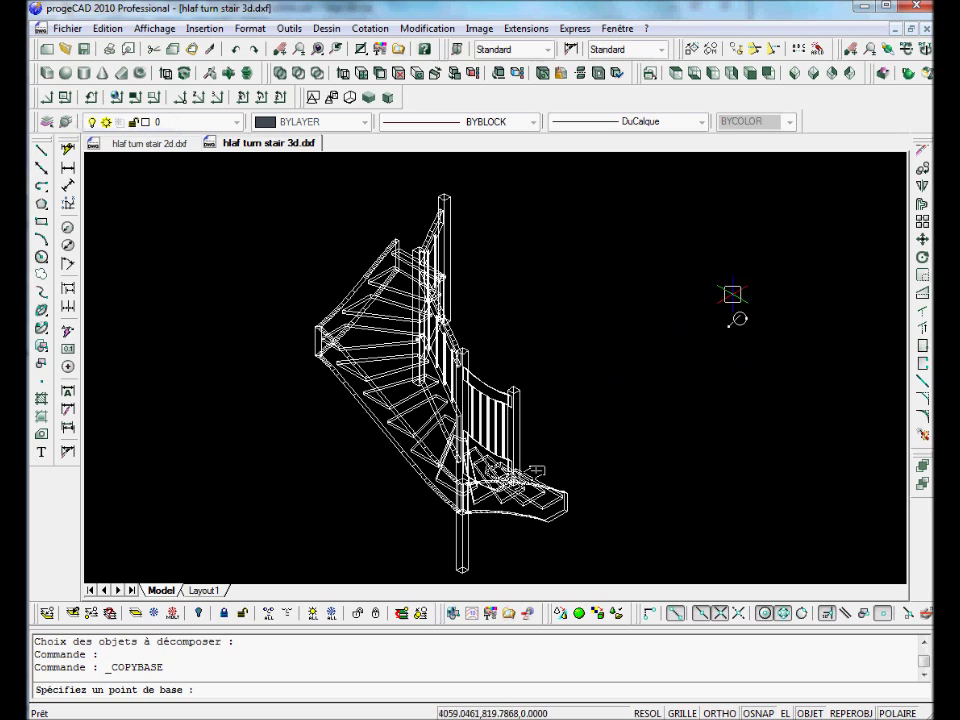
key("Escape")
left_click(812, 73)
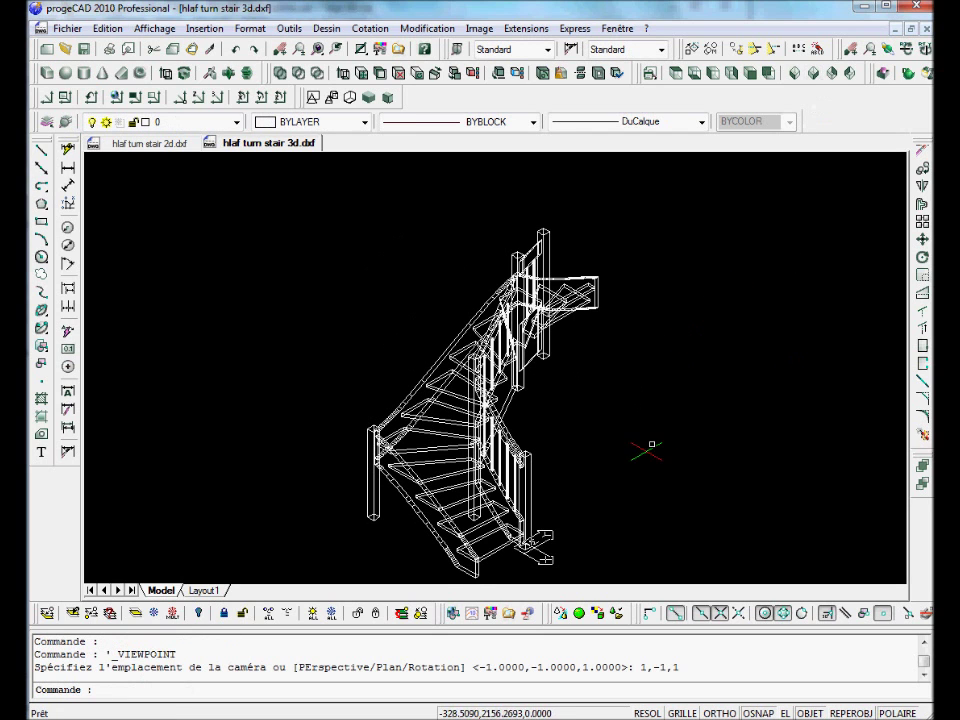
middle_click_drag(608, 503, 518, 438)
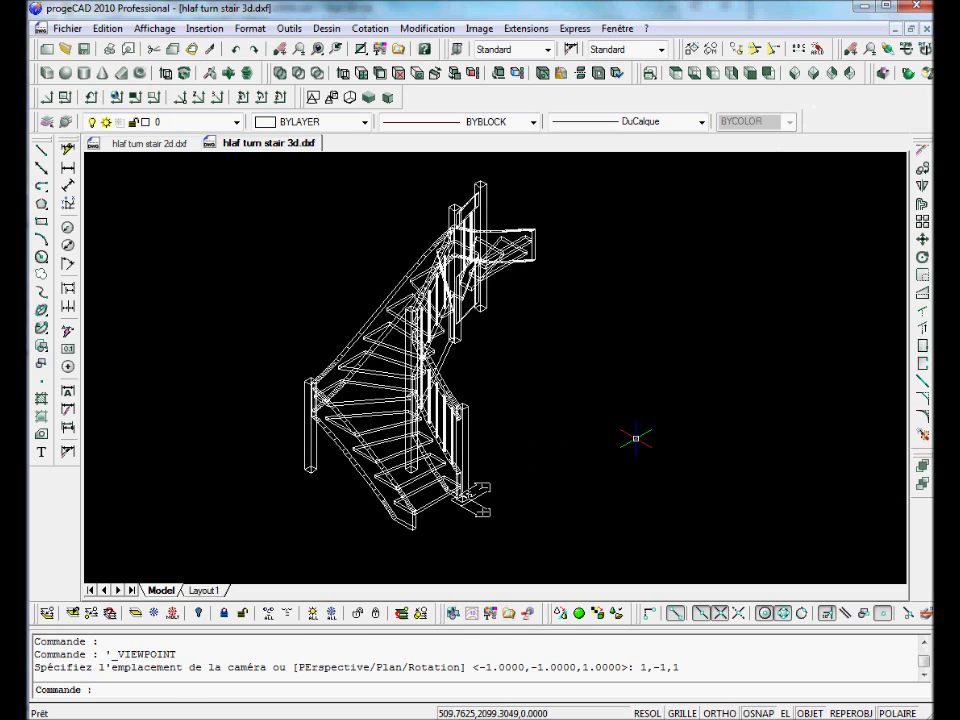
key("ctrl+shift+c")
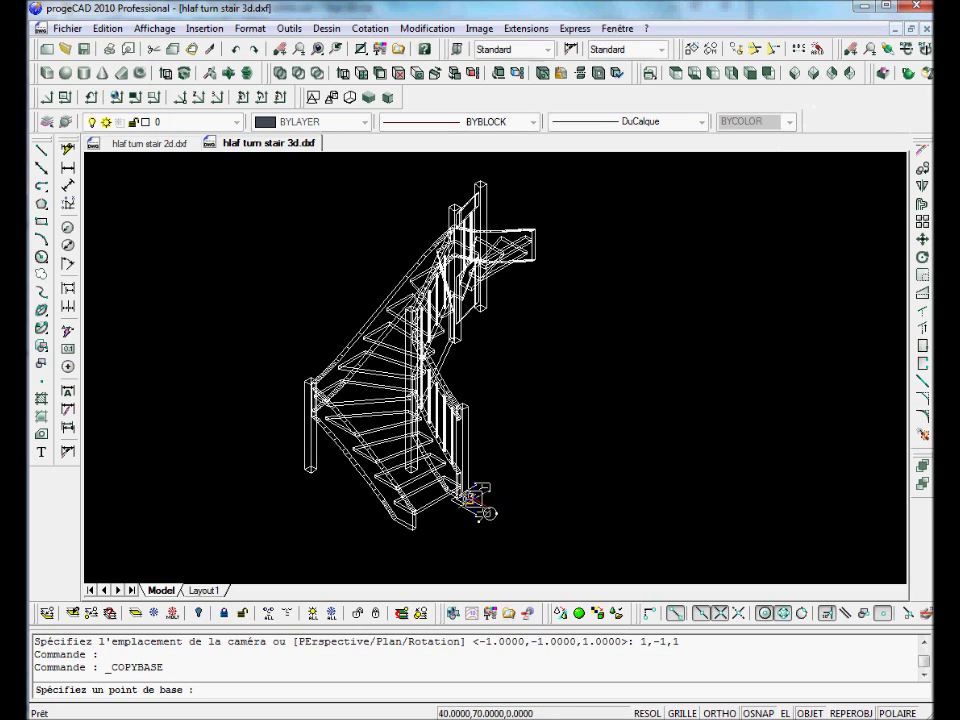
left_click(477, 496)
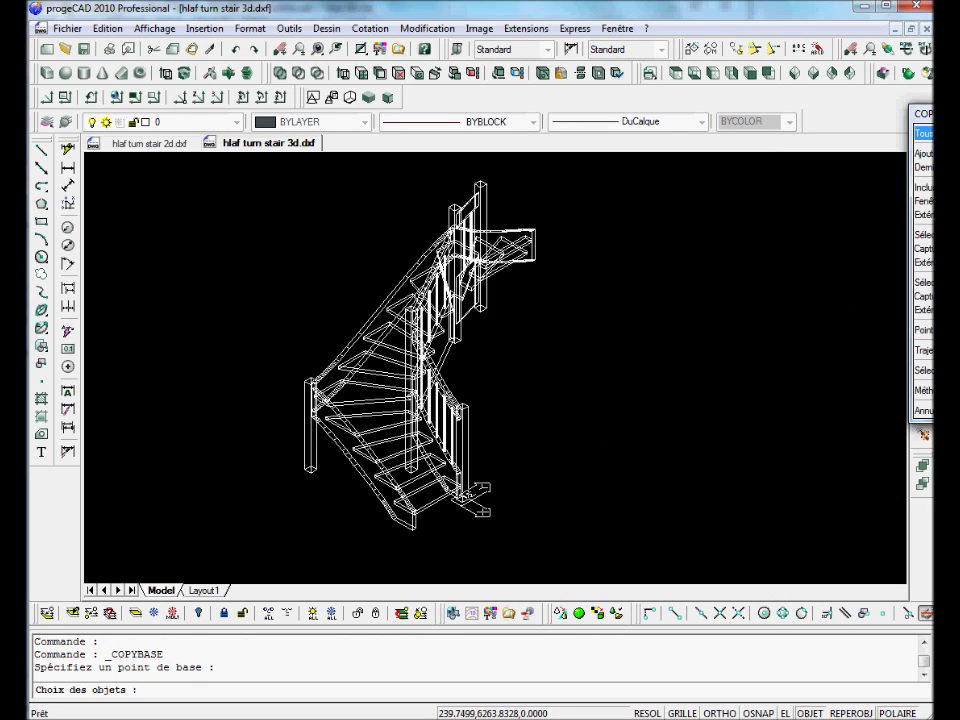
left_click(924, 134)
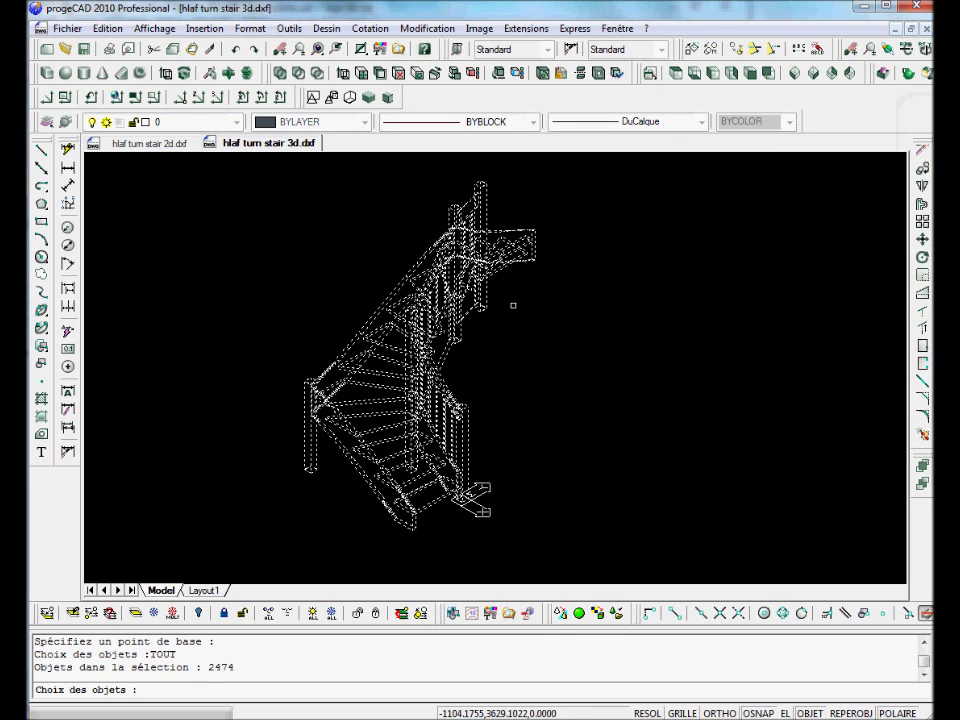
key("Return")
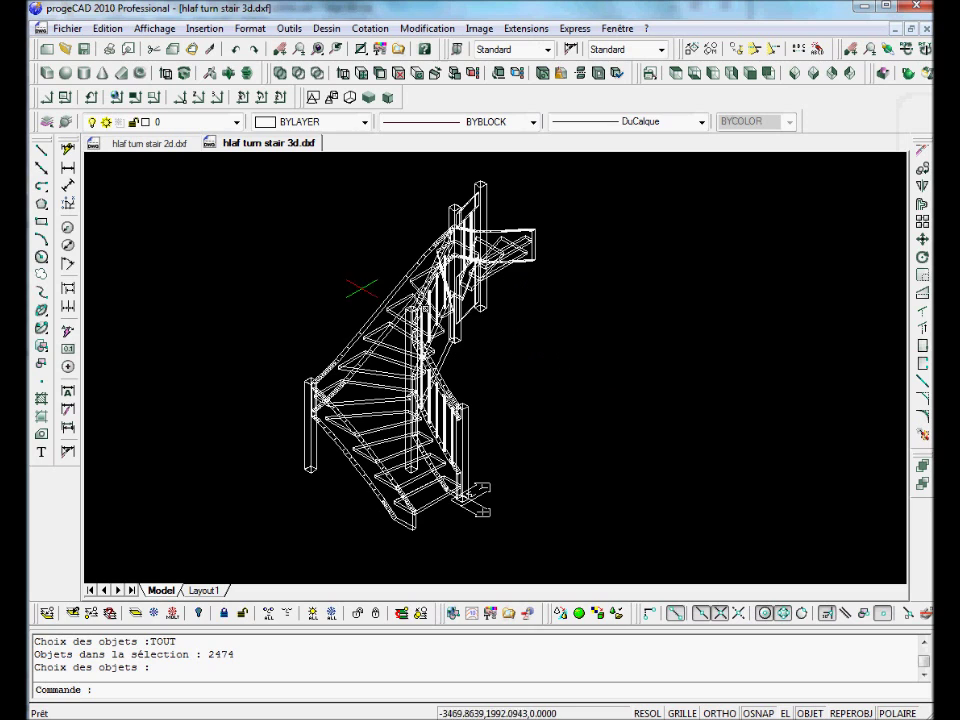
- Paste the copied 3D stair into "hlaf turn stair 2d.dxf" at the matching corner of the plan's starting post and render the drawing
left_click(193, 145)
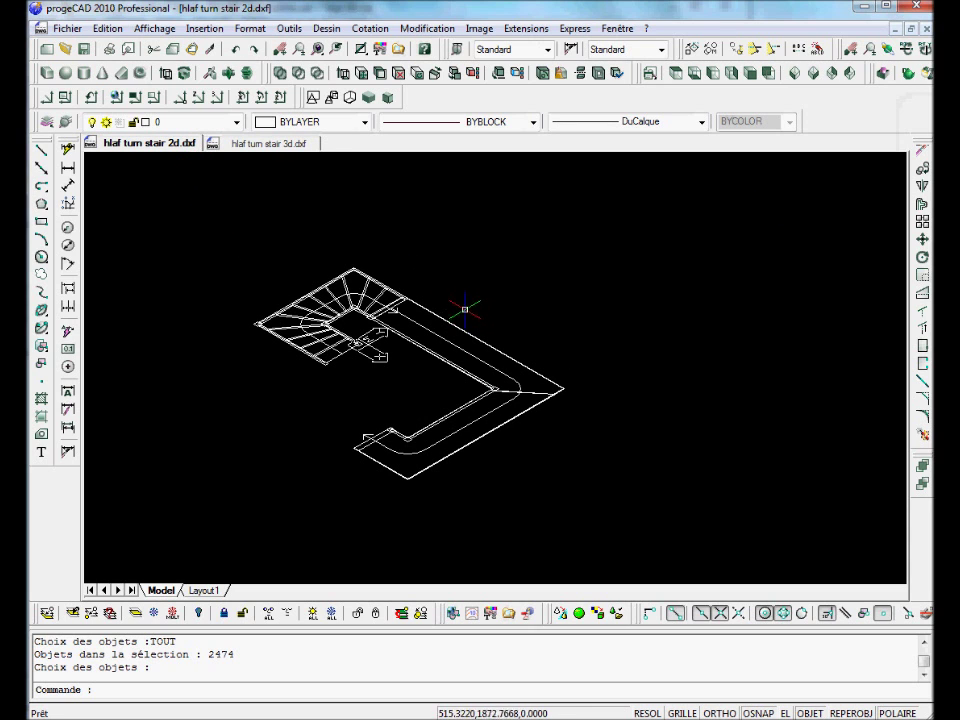
scroll(330, 330, "up", 3)
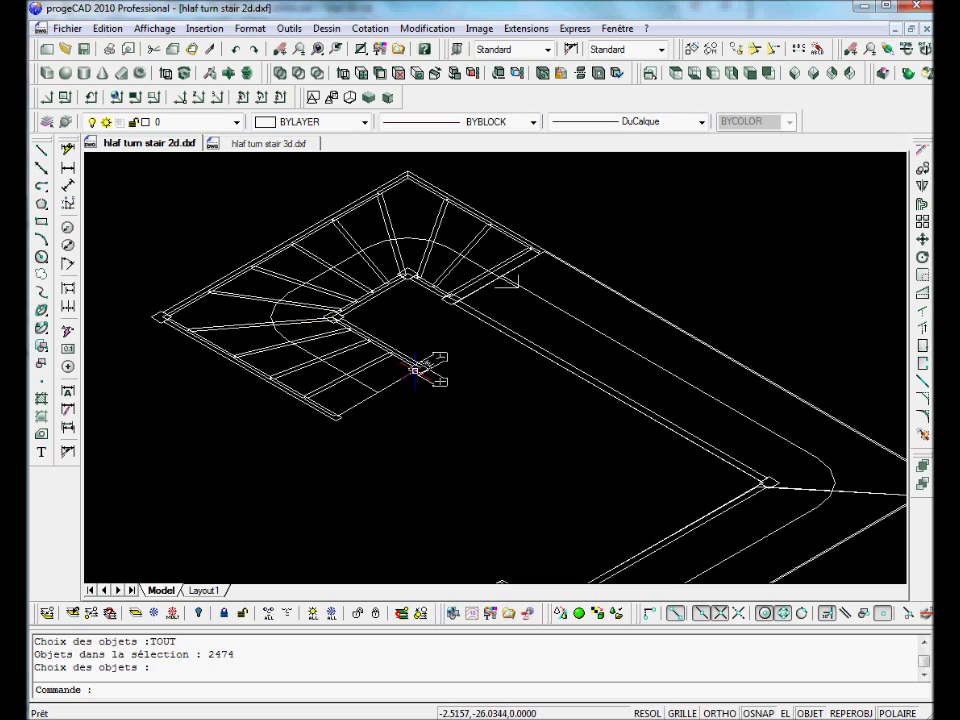
key("ctrl+v")
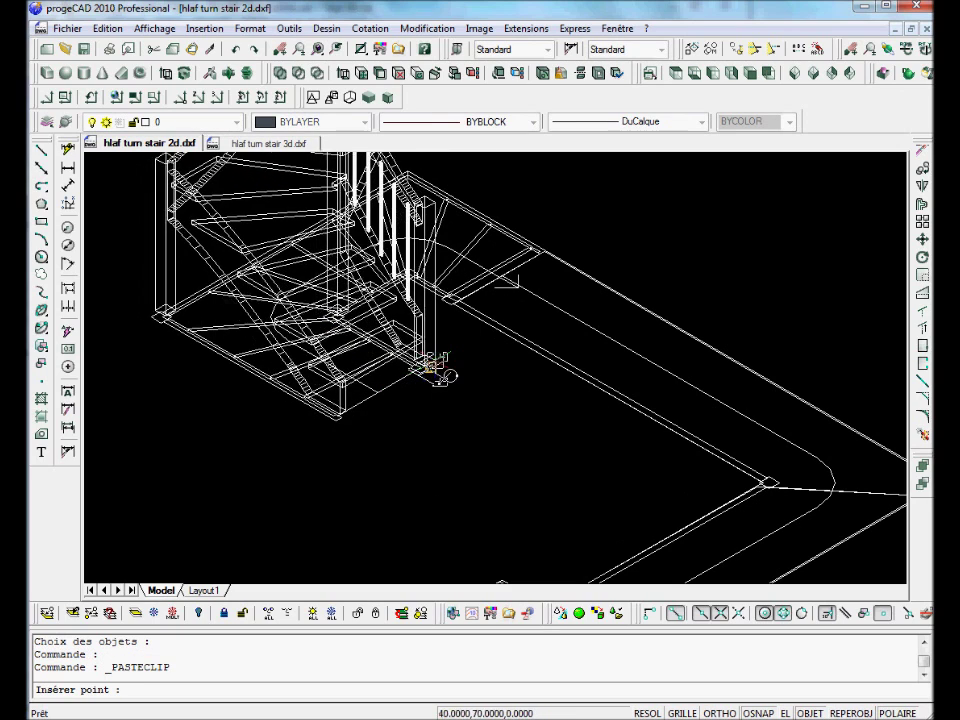
scroll(430, 378, "up", 3)
scroll(445, 345, "down", 1)
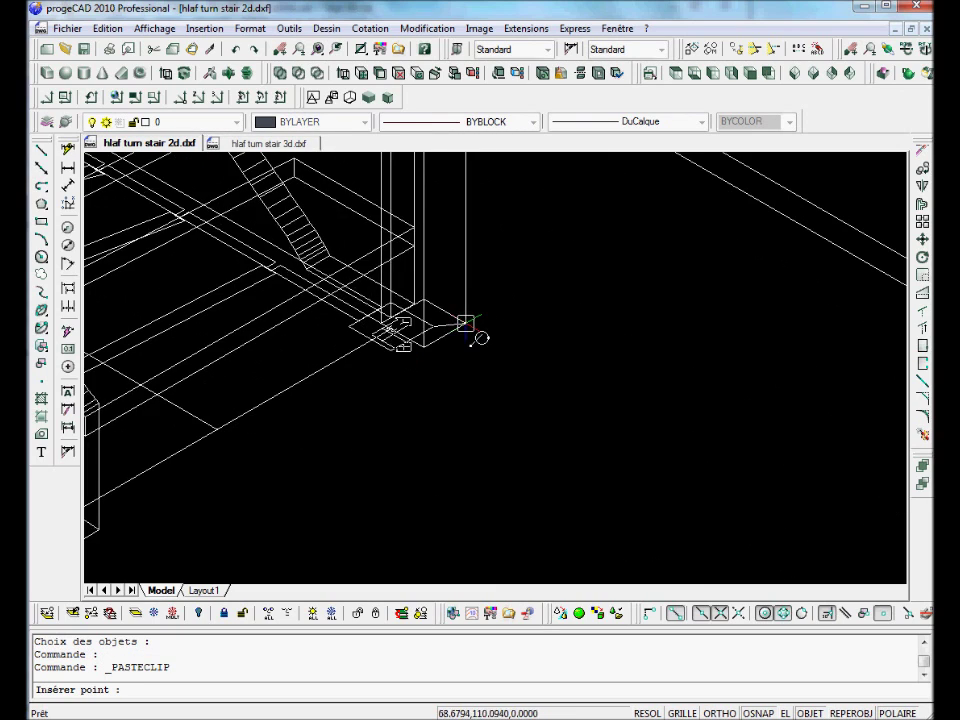
left_click(448, 339)
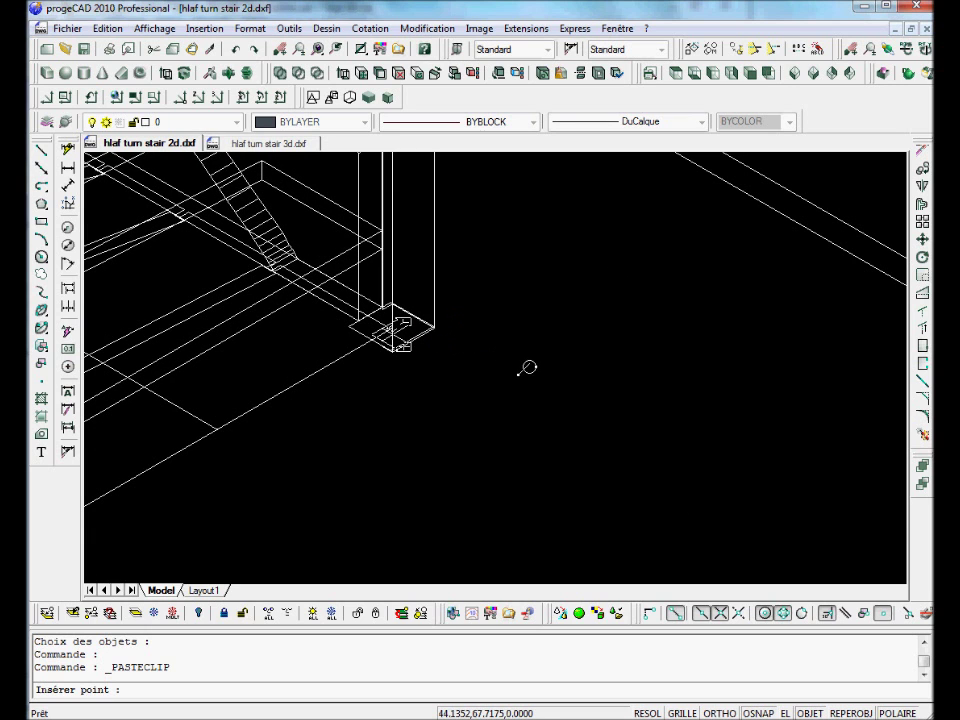
scroll(531, 371, "down", 6)
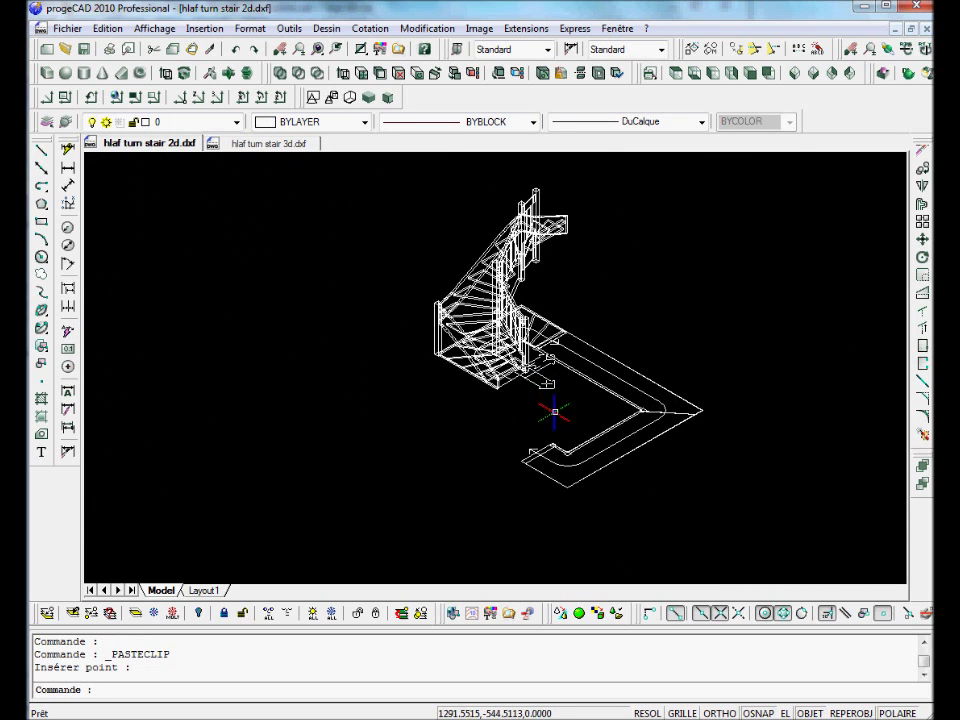
left_click(907, 73)
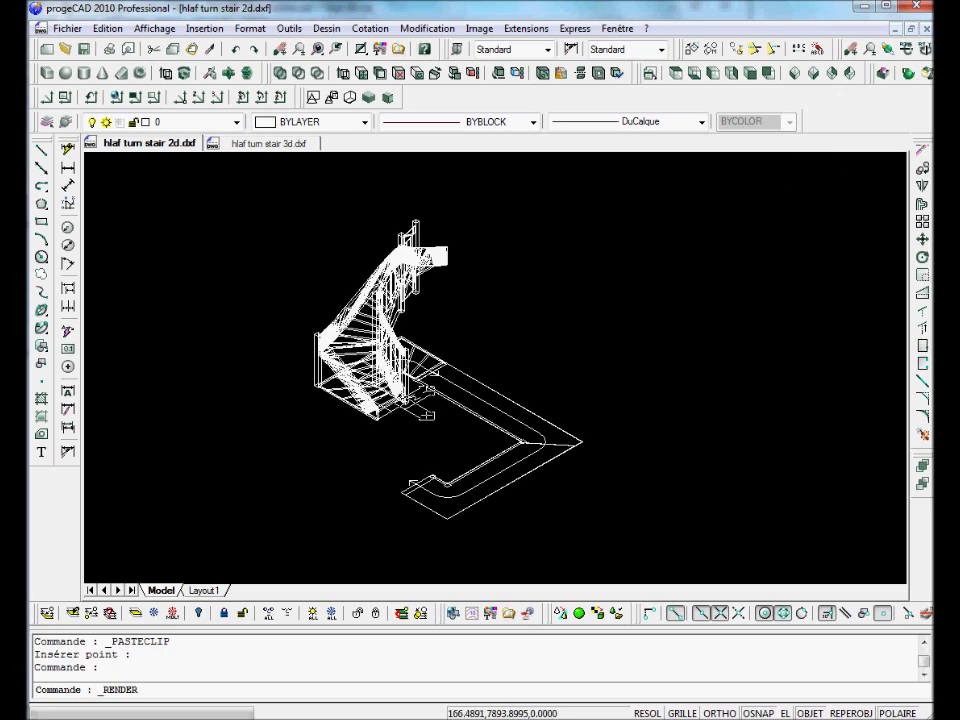
left_click(925, 73)
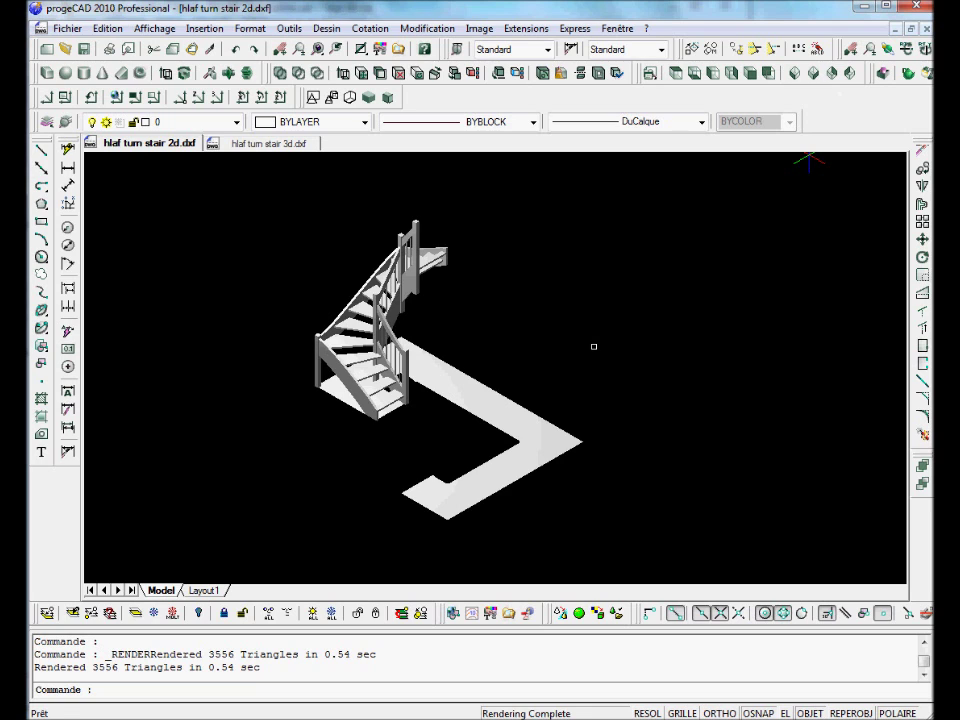
- Close the "hlaf turn stair 3d.dxf" drawing without saving its changes
left_click(305, 143)
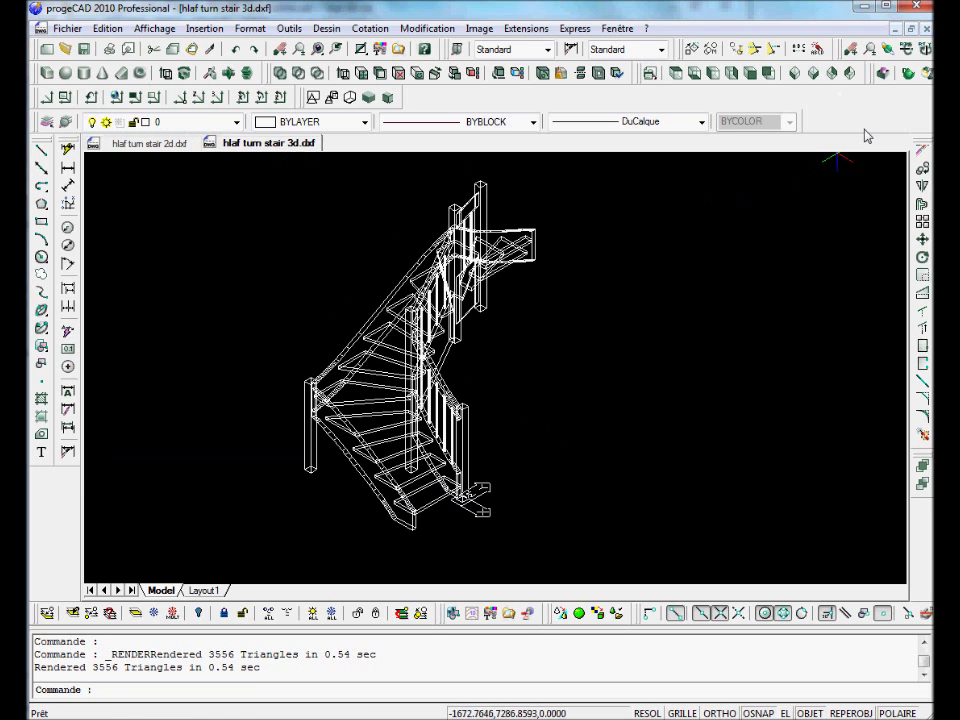
left_click(926, 29)
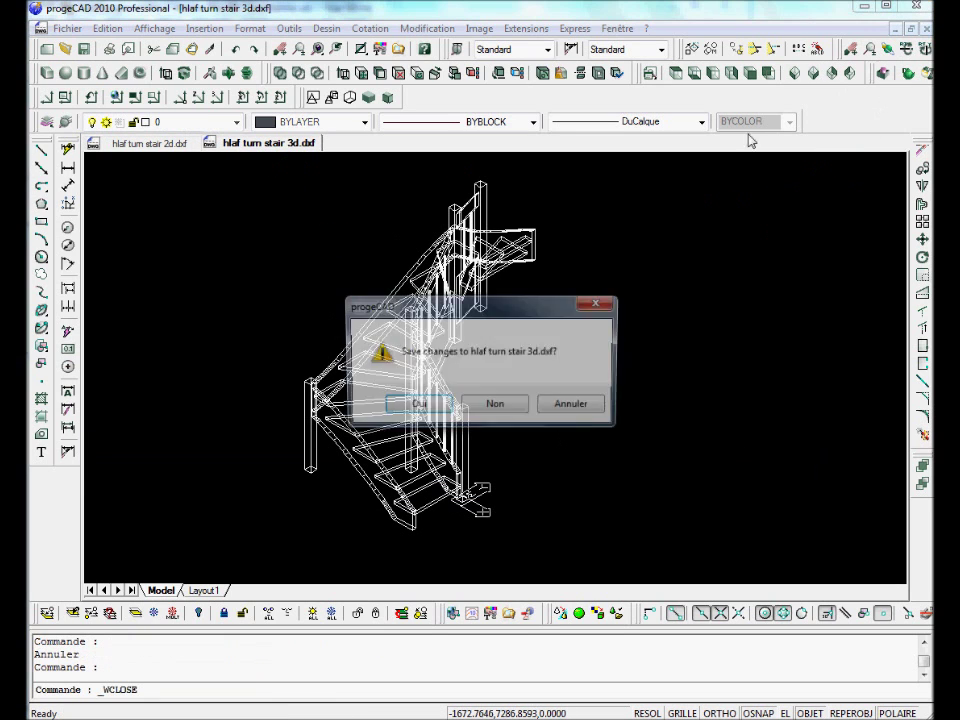
left_click(495, 406)
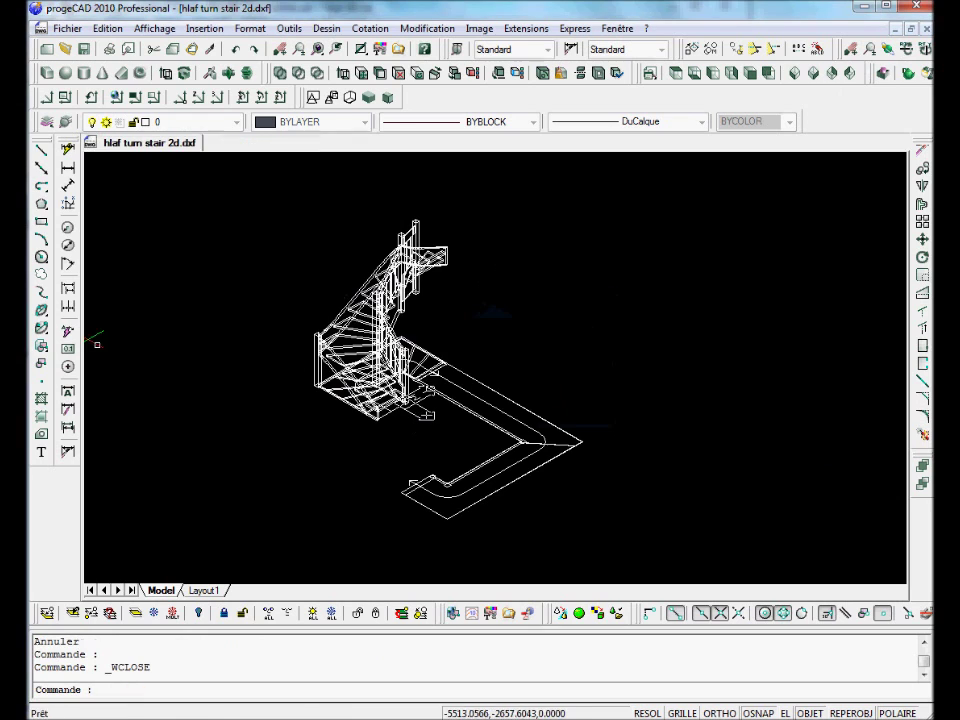
- Open the DXF drawing "mezzanine 3d.dxf" from the progecad folder and show it in a south-east isometric view
left_click(66, 50)
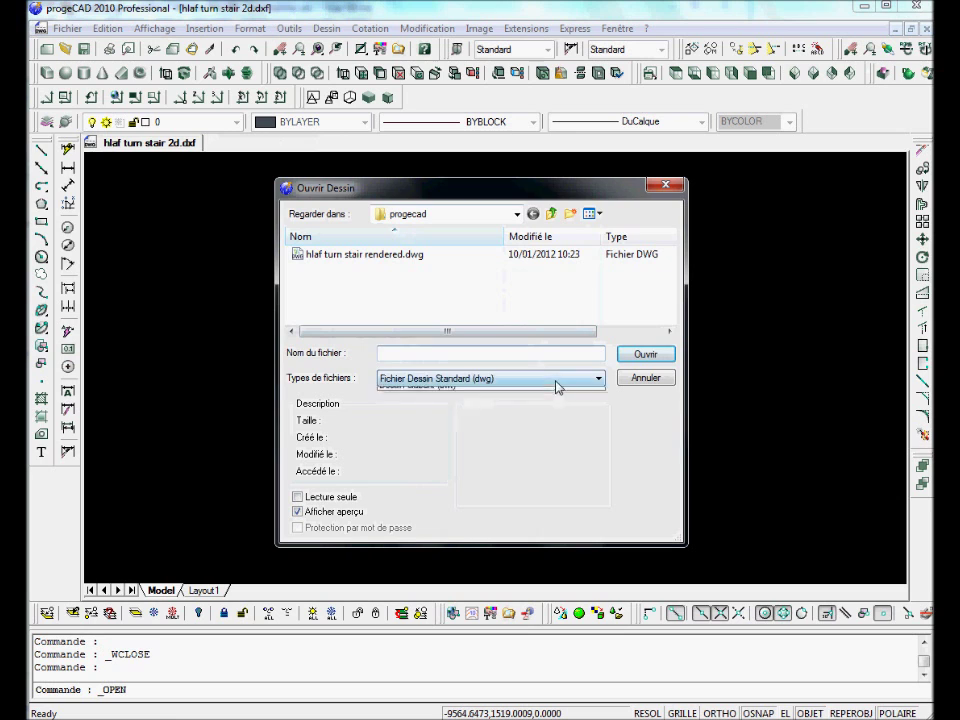
left_click(596, 379)
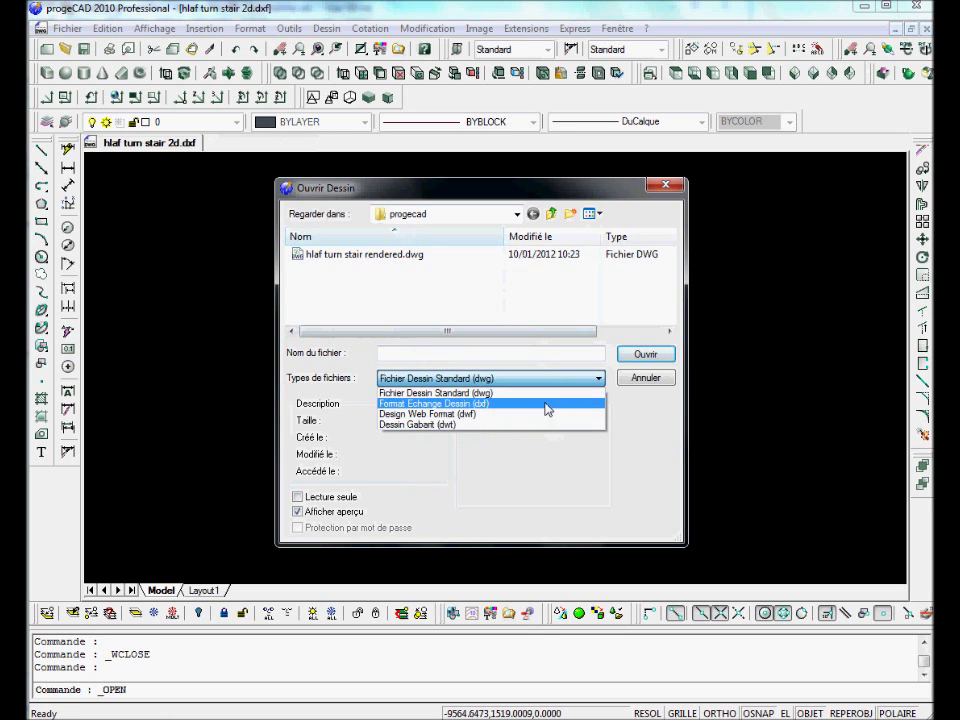
left_click(546, 404)
double_click(364, 305)
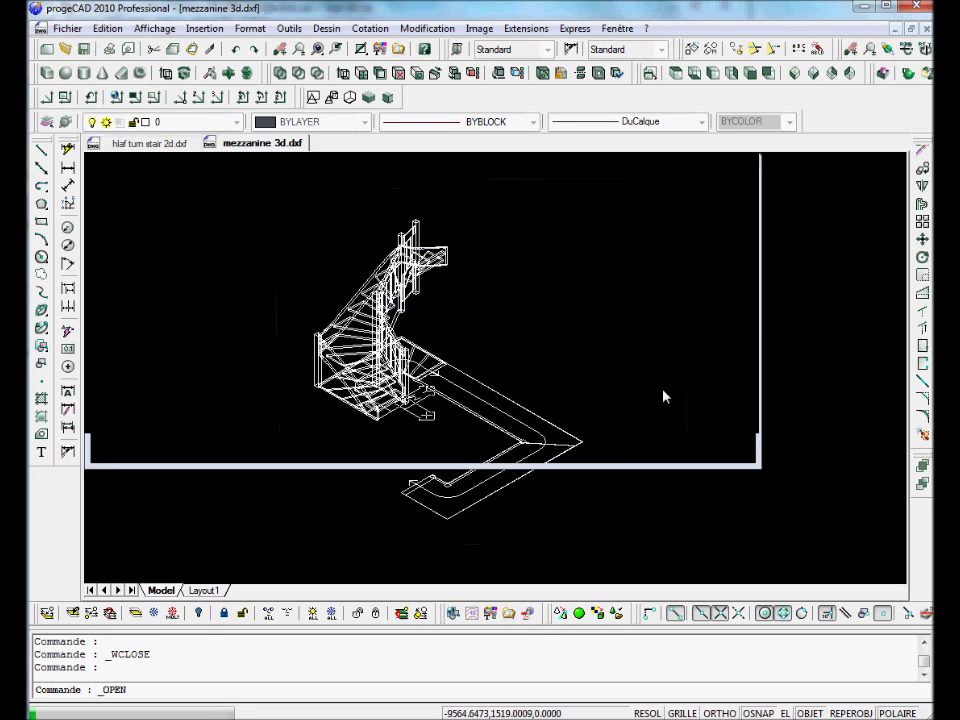
left_click(813, 73)
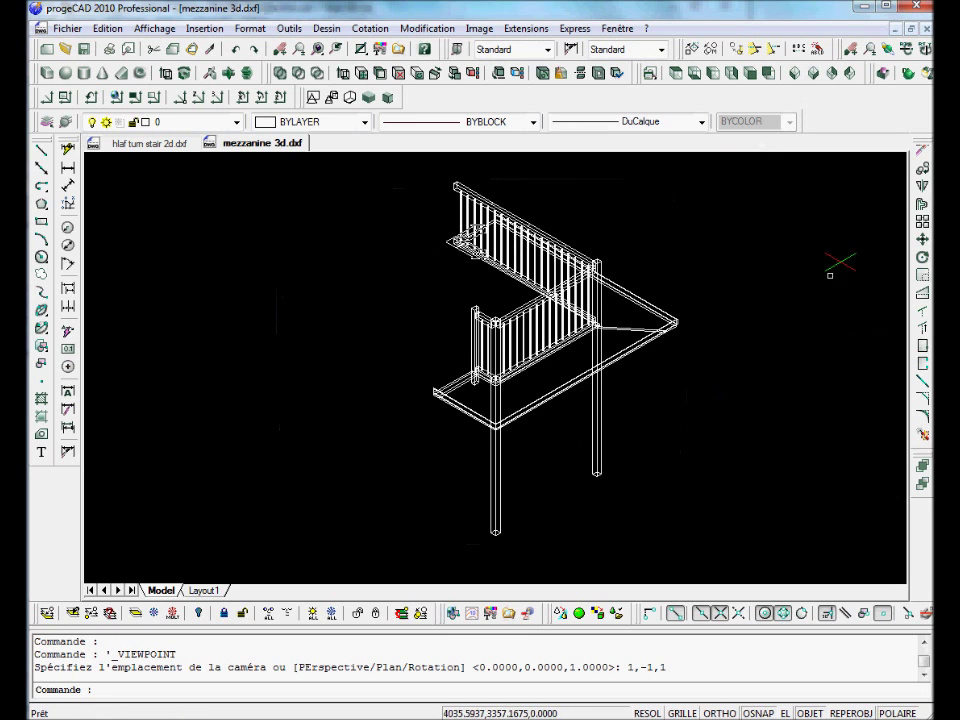
- Explode the complete 3D mezzanine twice, selecting all objects each time
left_click(923, 434)
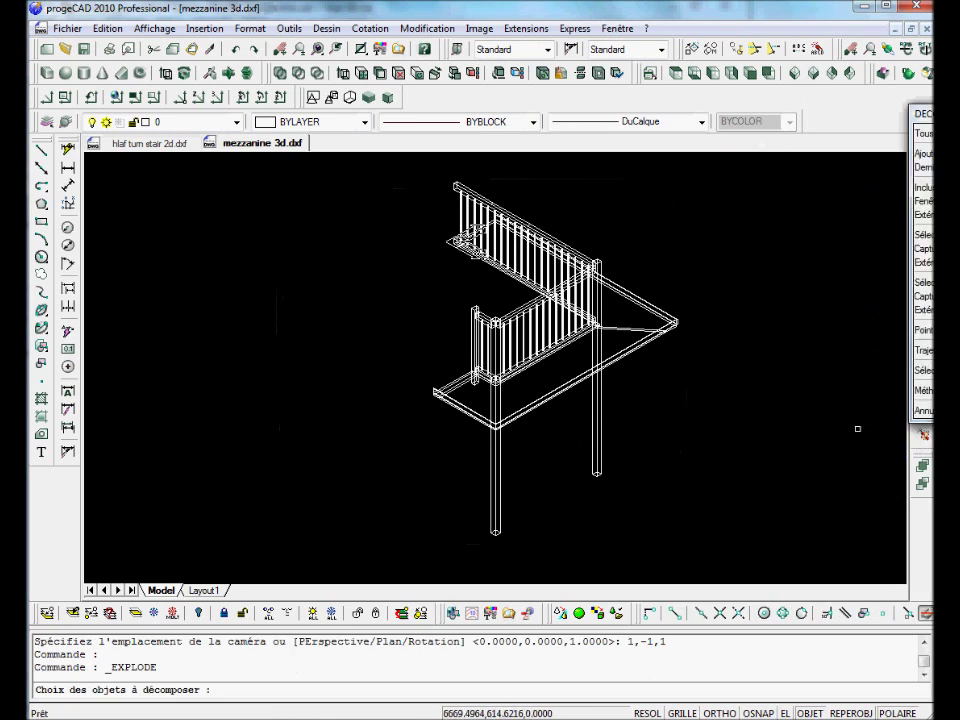
left_click(913, 136)
key("Return")
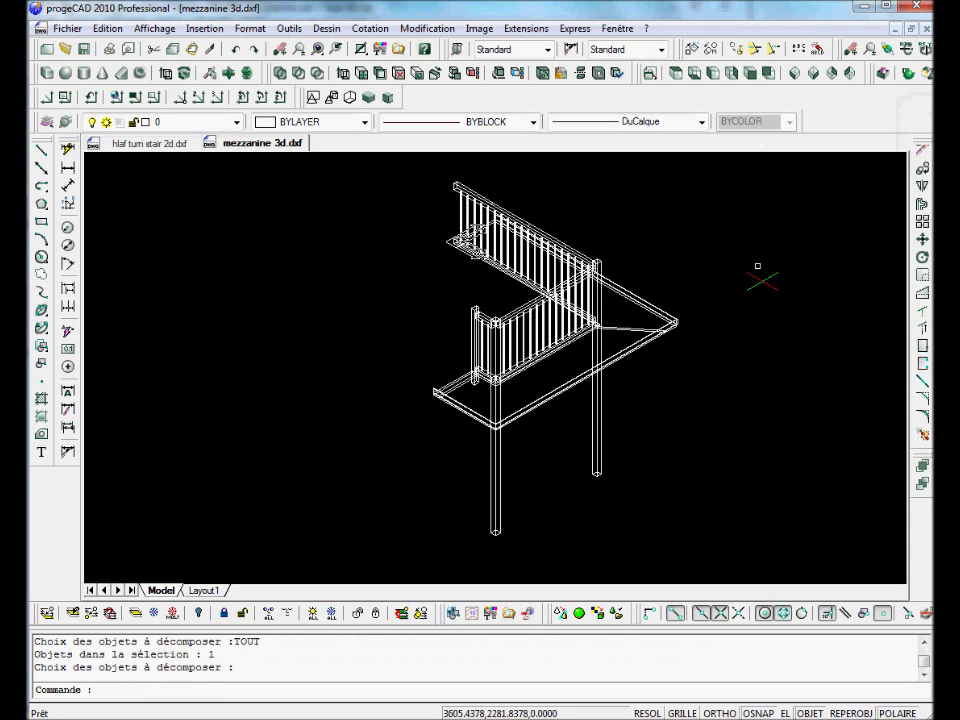
key("Return")
left_click(921, 136)
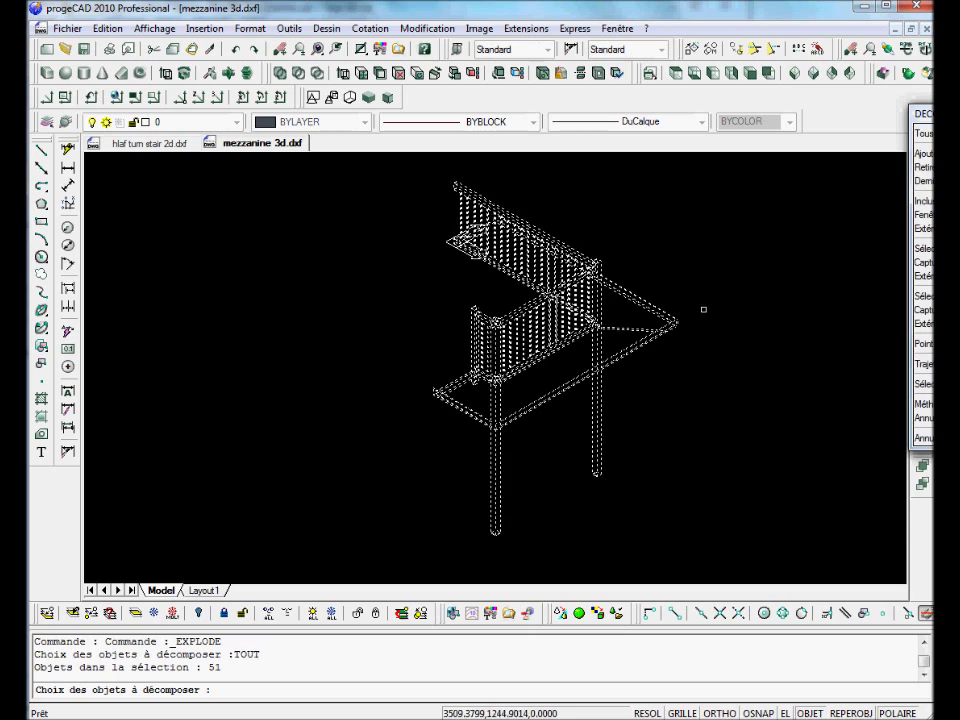
key("Return")
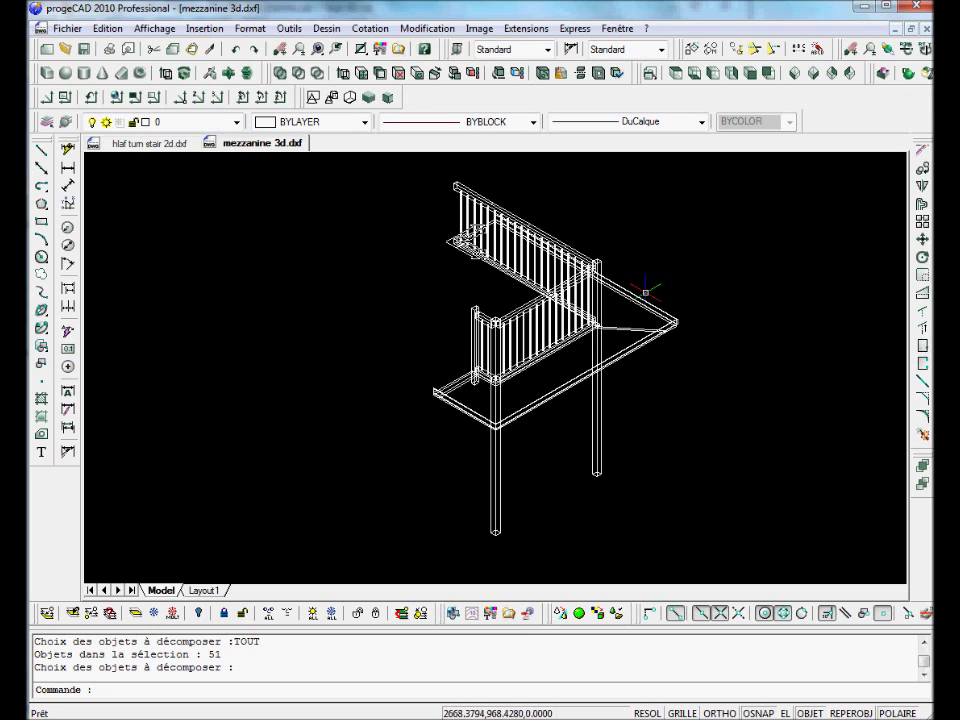
- Copy the whole 3D mezzanine with the base point at the front post's bottom corner and return to the "hlaf turn stair 2d.dxf" drawing
key("ctrl+shift+c")
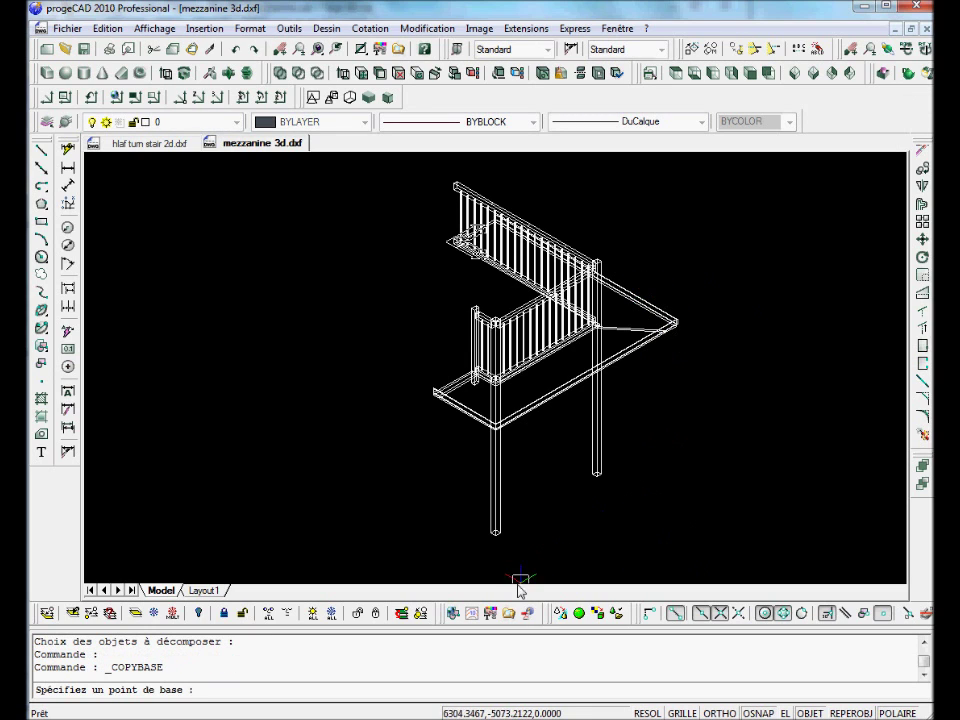
left_click(497, 543)
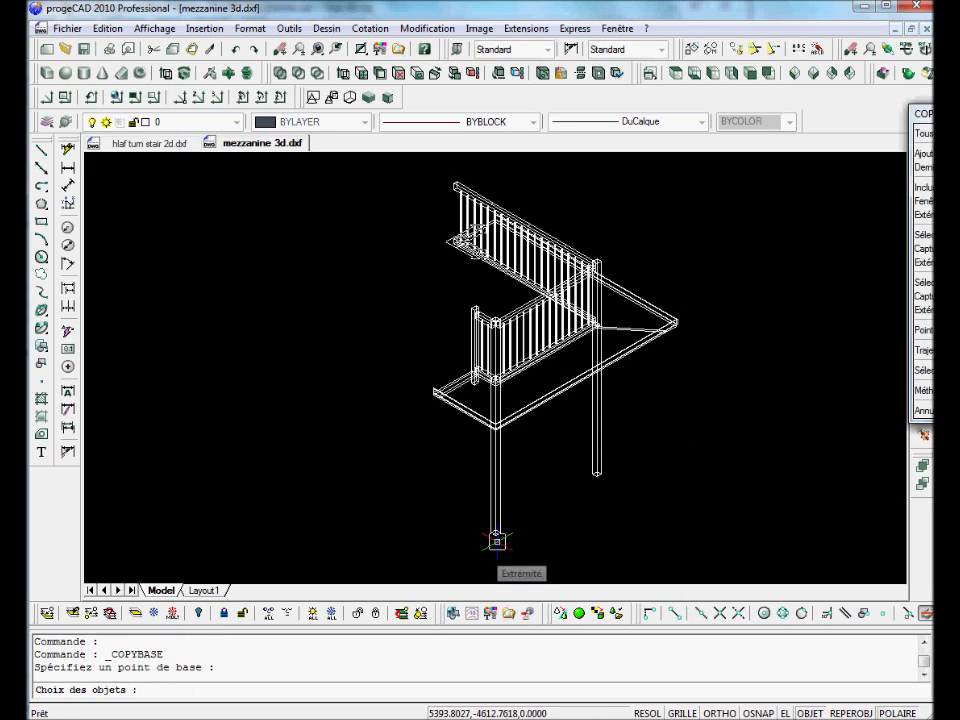
right_click(924, 108)
left_click(922, 133)
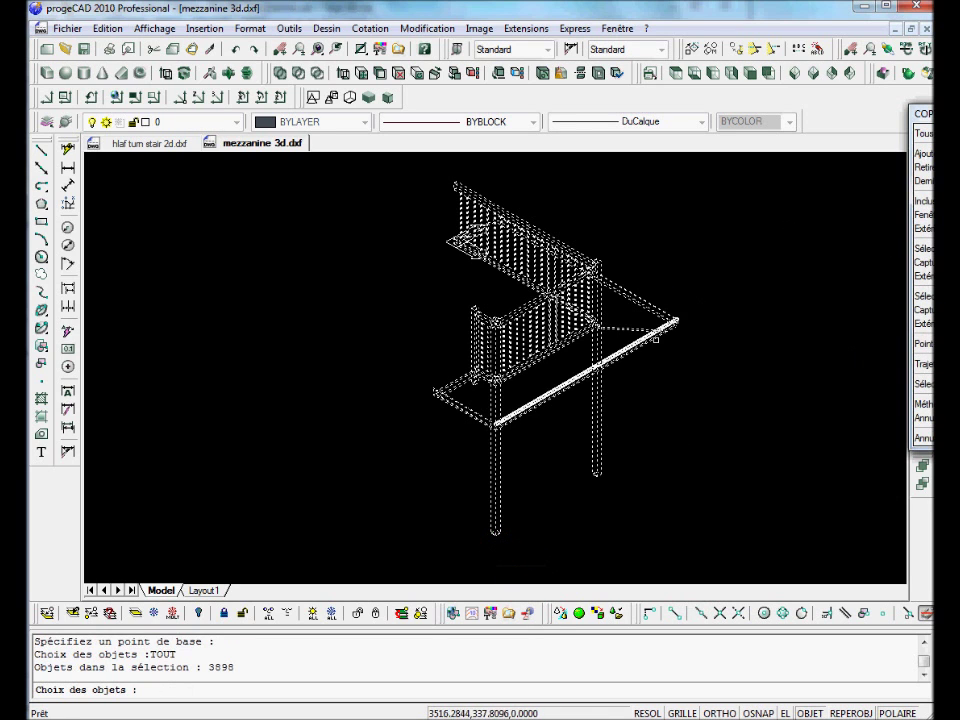
key("Return")
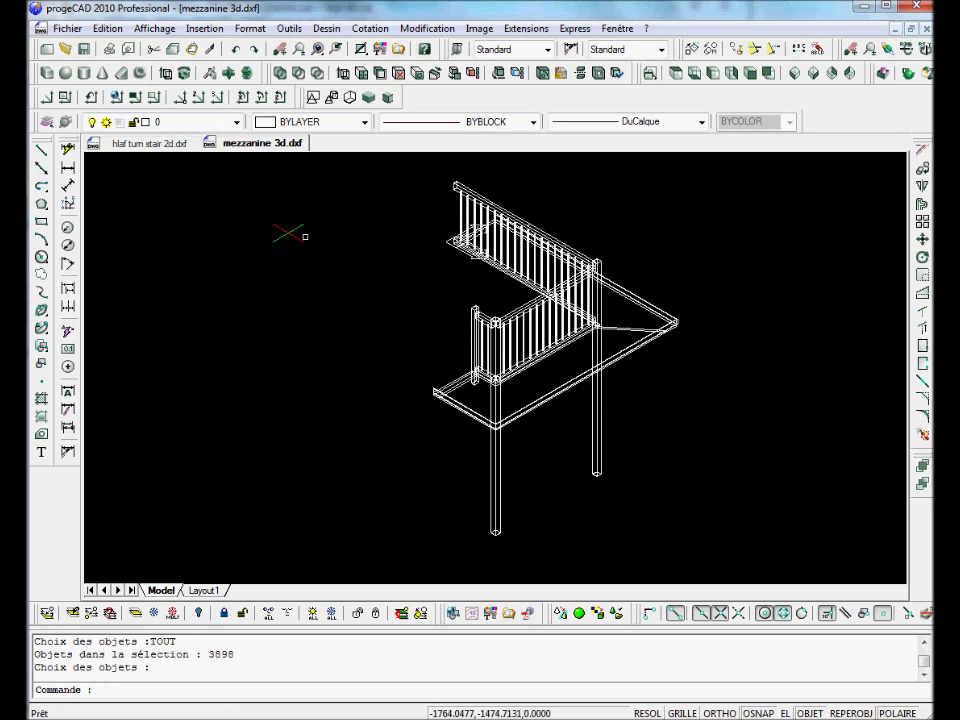
left_click(192, 145)
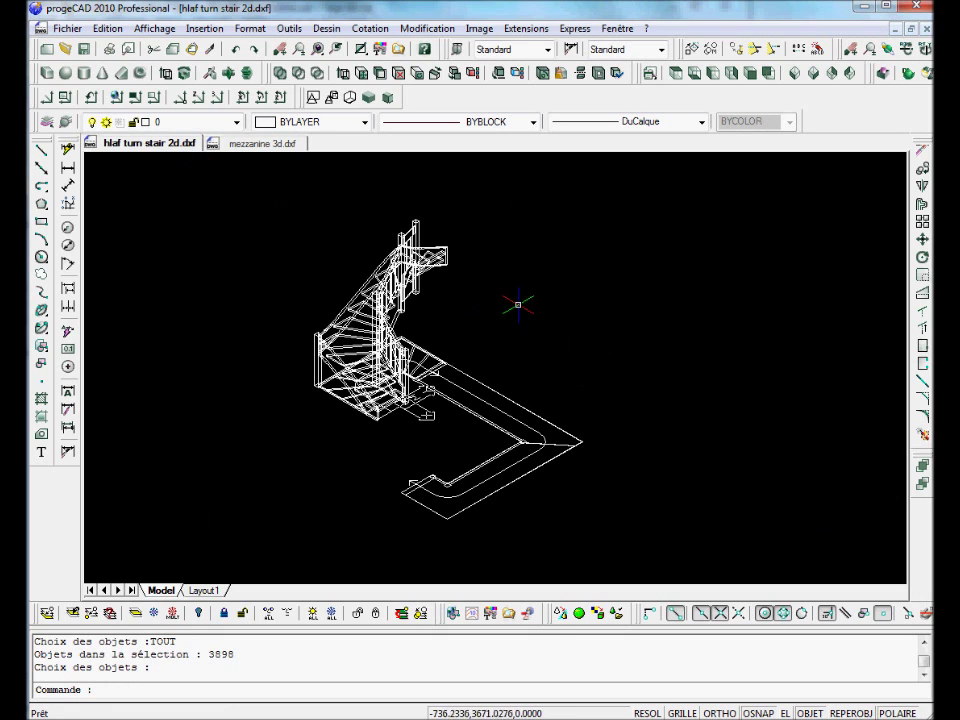
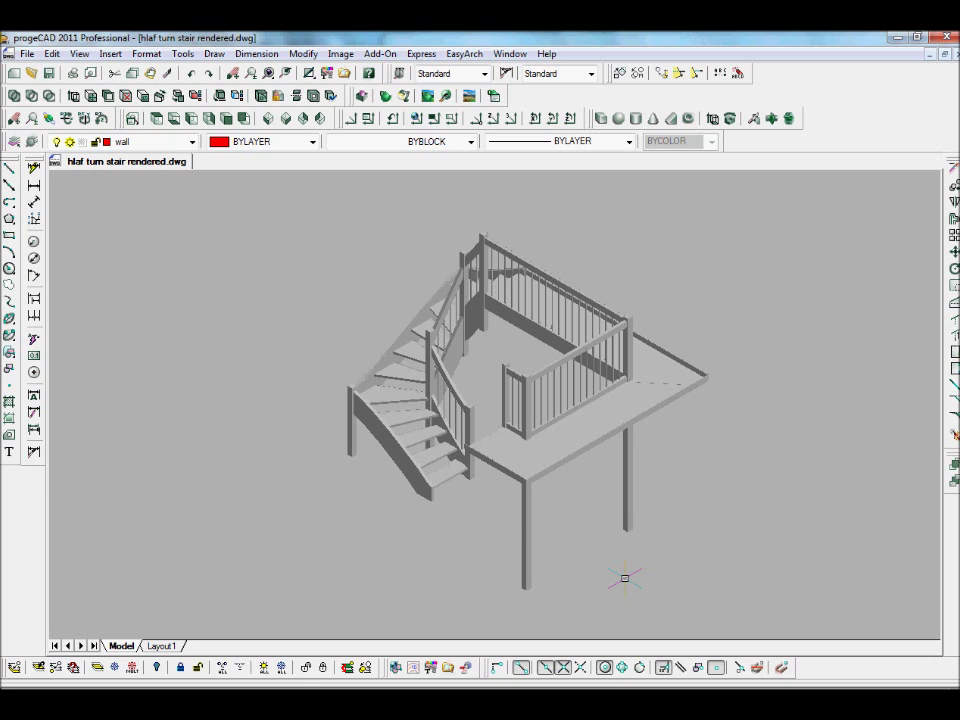
- View the shaded stair and mezzanine model from the south-west, south-east, north-east and north-west isometric directions
left_click(267, 119)
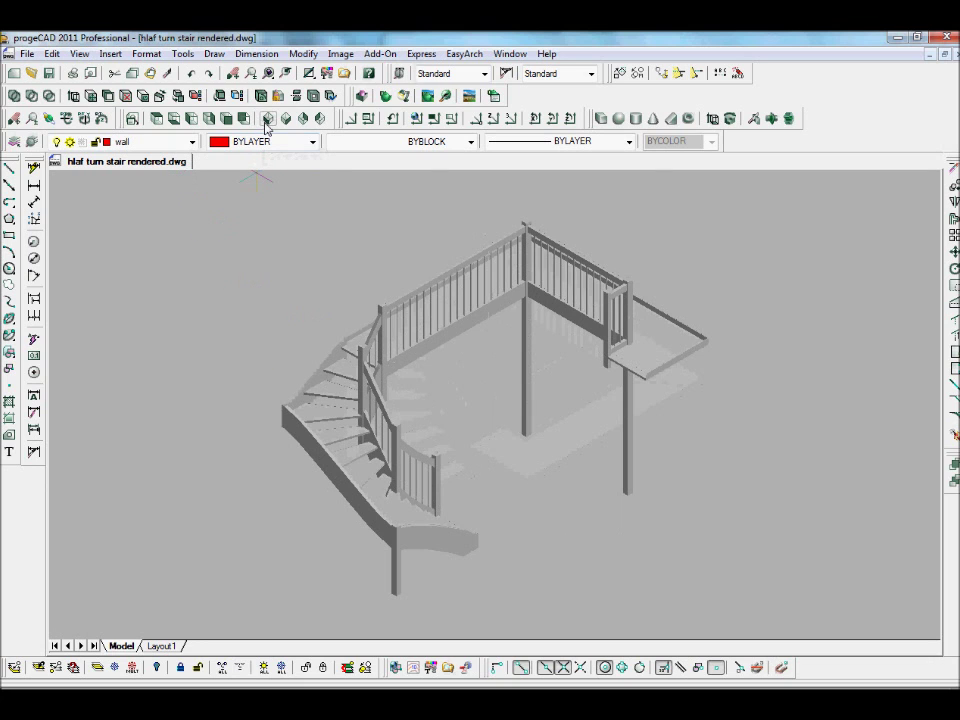
left_click(285, 119)
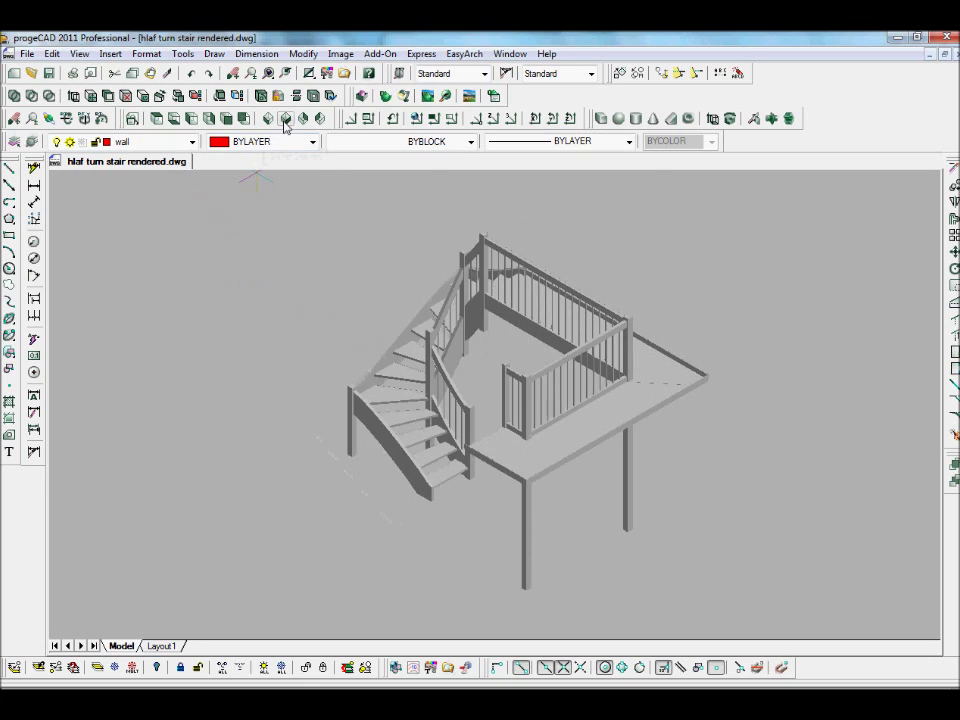
left_click(304, 119)
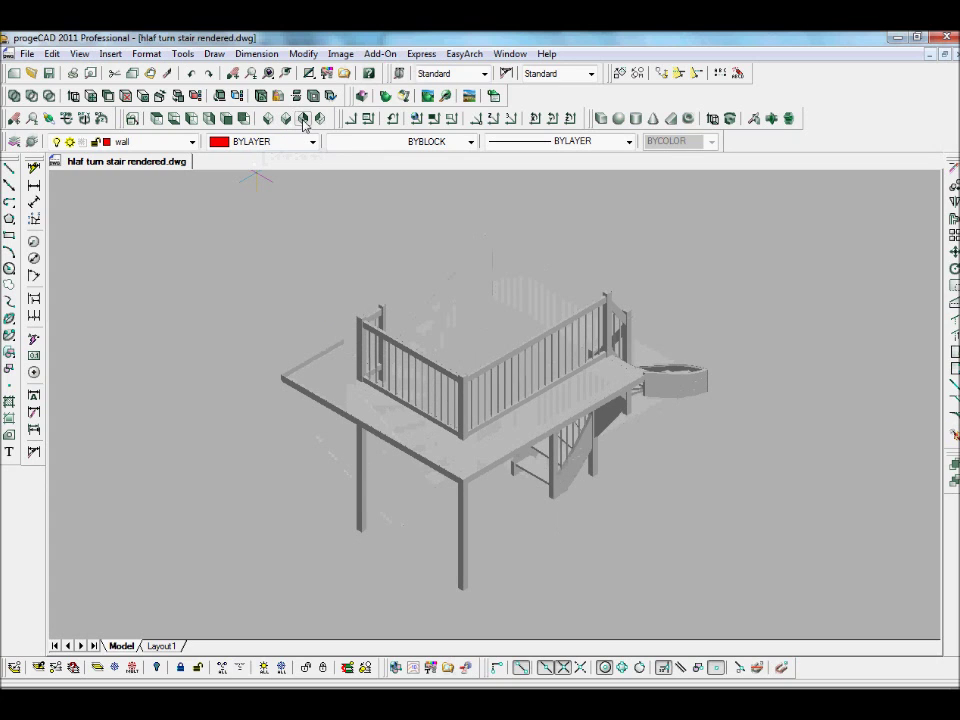
left_click(320, 119)
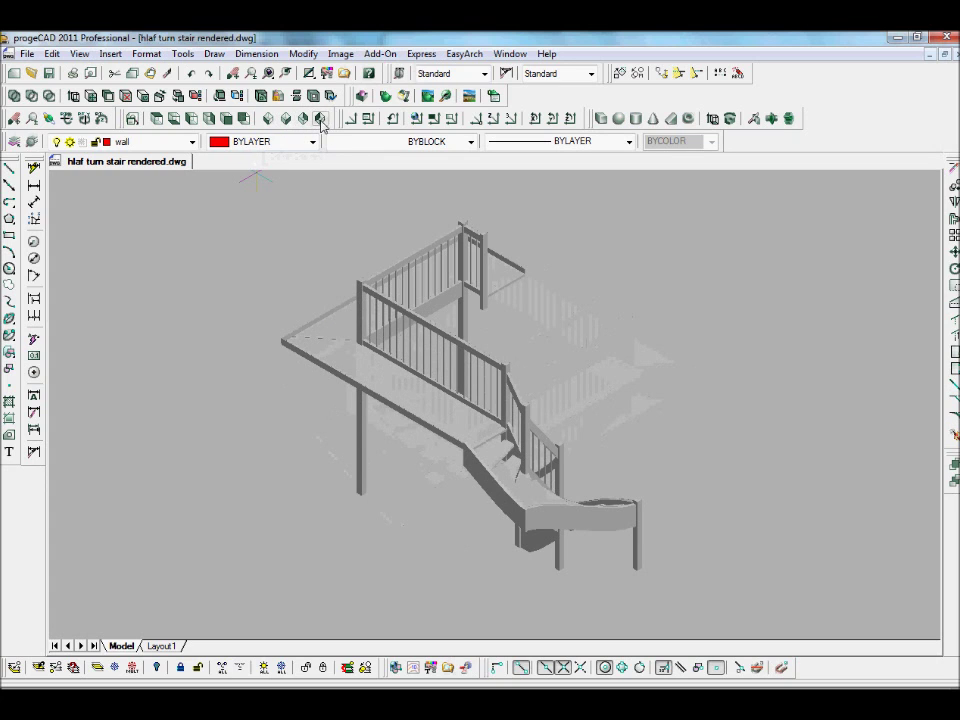
- Return the model to the south-west isometric view and regenerate the drawing as a wireframe
left_click(202, 95)
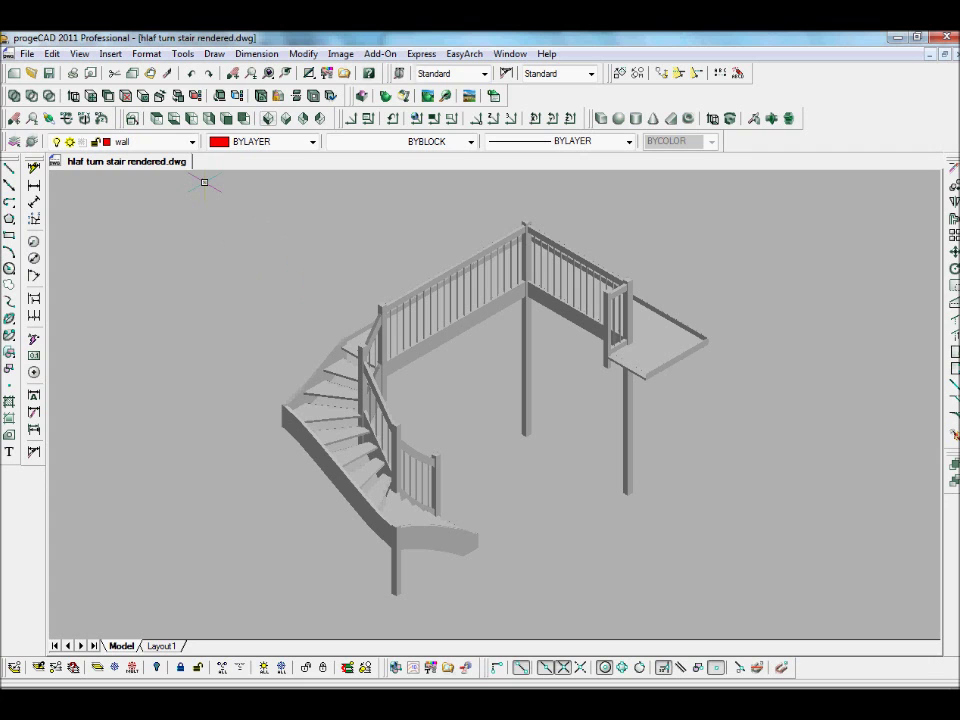
left_click(79, 53)
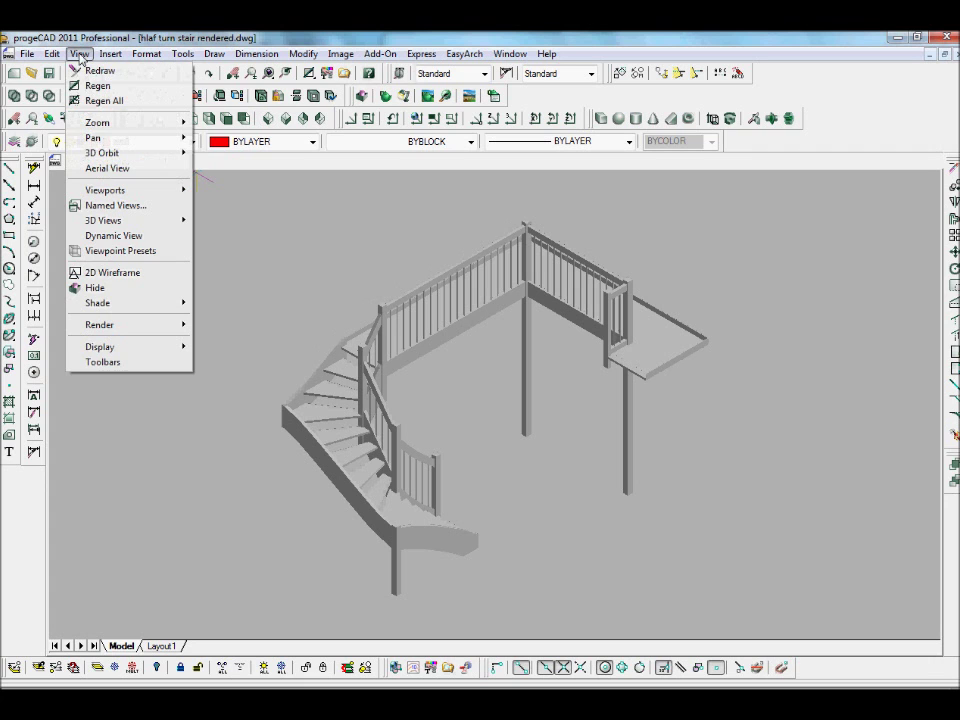
left_click(88, 86)
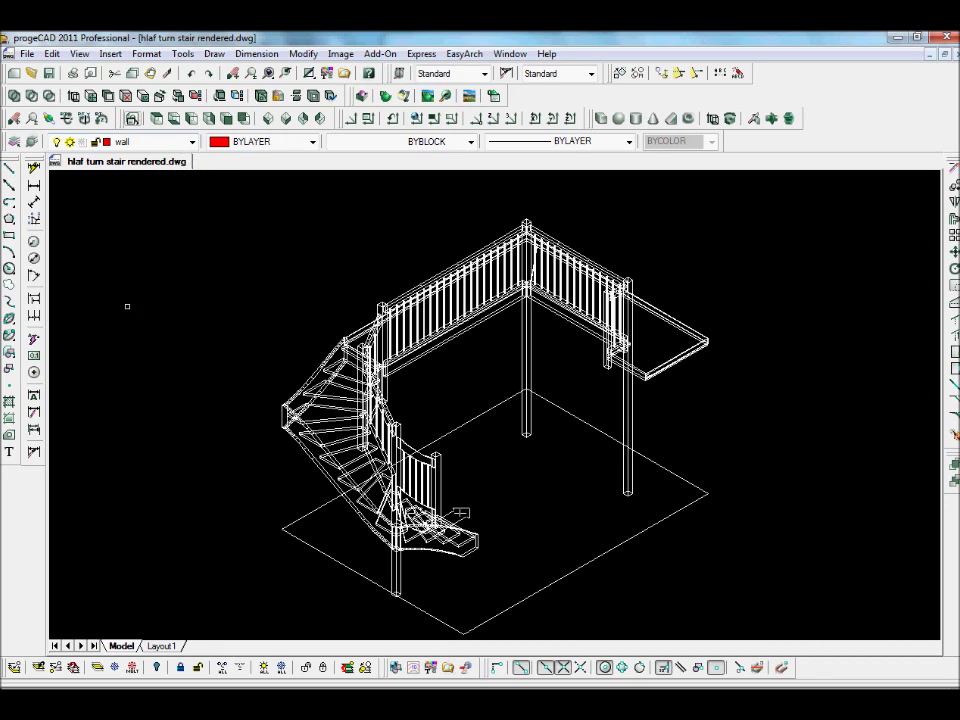
left_click(9, 234)
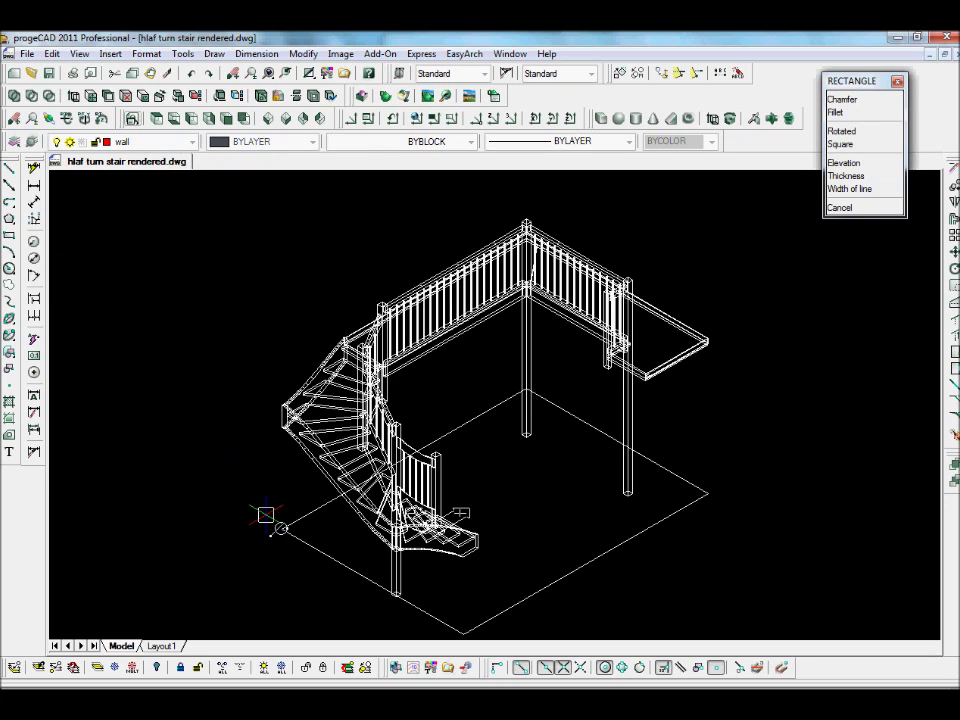
left_click(278, 527)
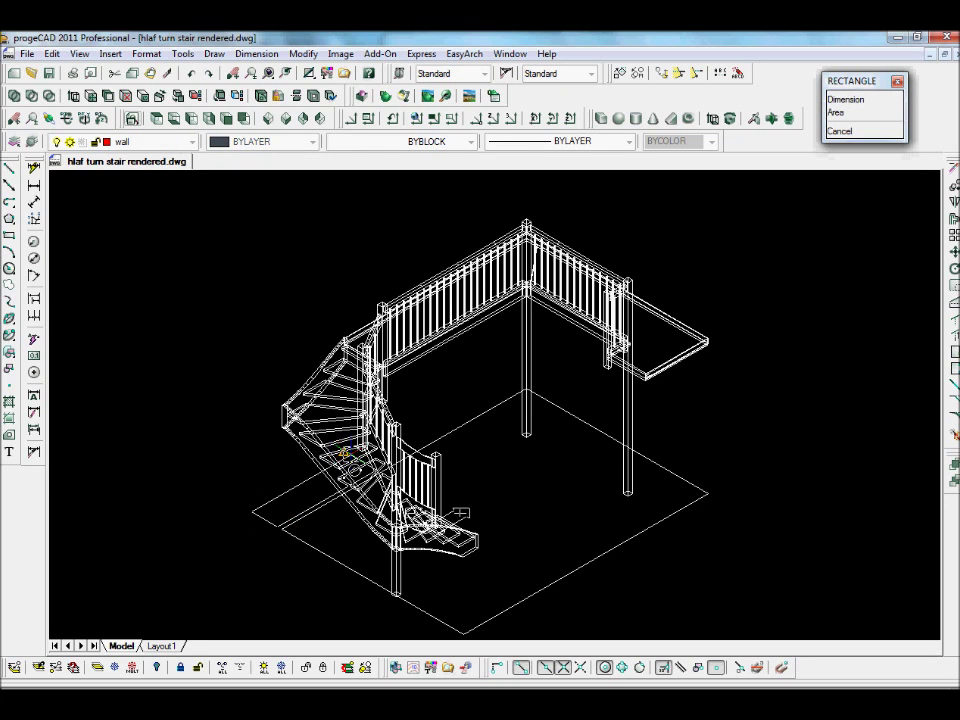
key("Escape")
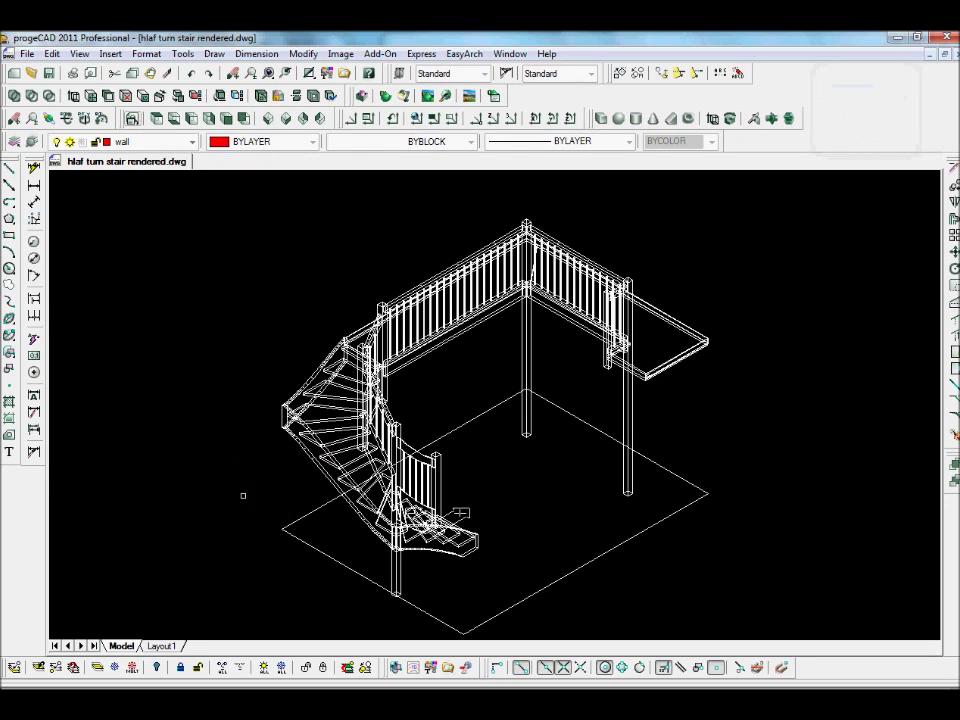
- Draw two long, thin wall rectangles on the wall layer along the floor outline's two rear edges, running past its corners
left_click(9, 236)
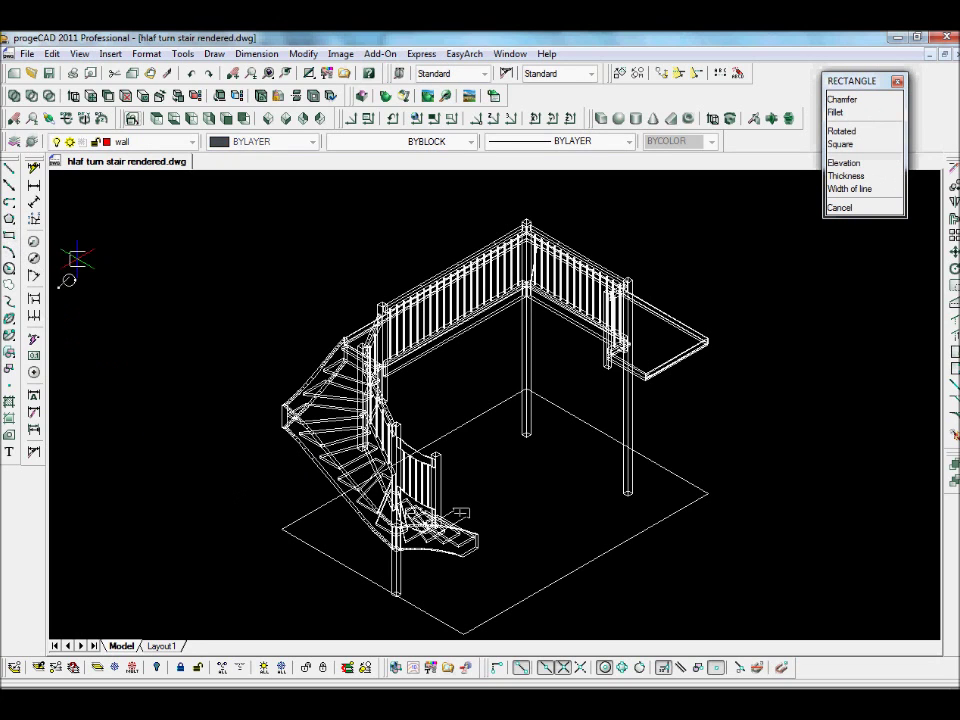
key("Escape")
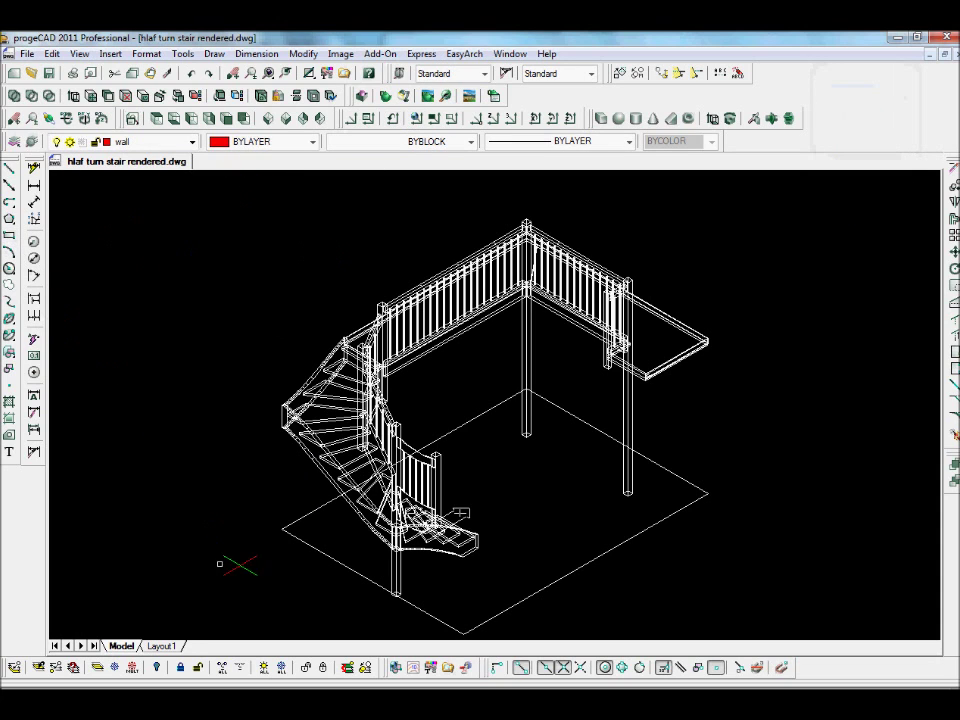
left_click(9, 238)
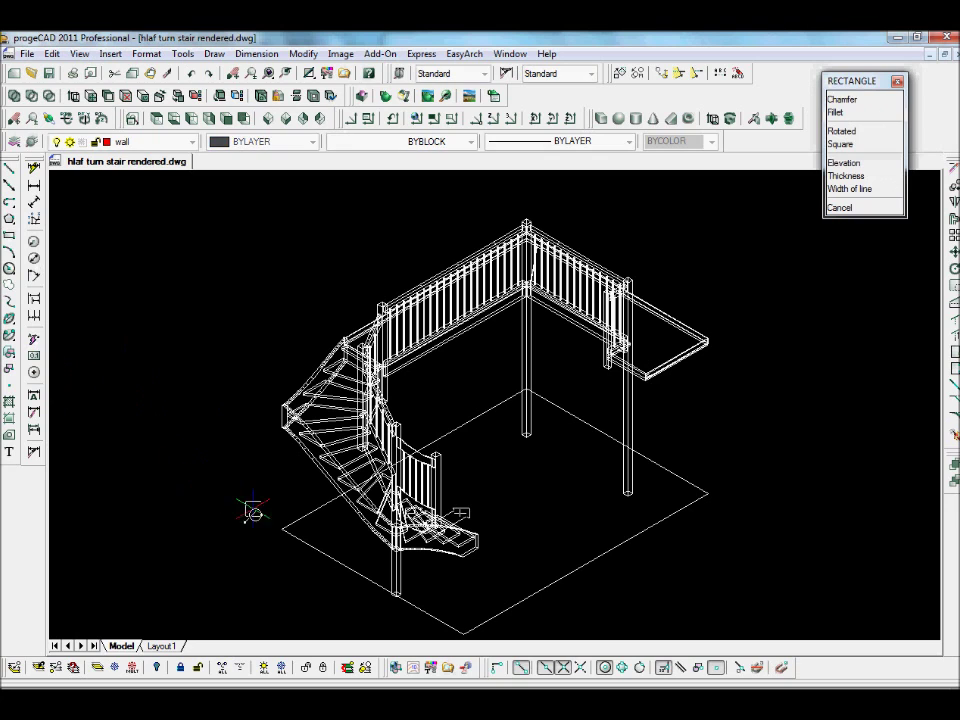
left_click(286, 530)
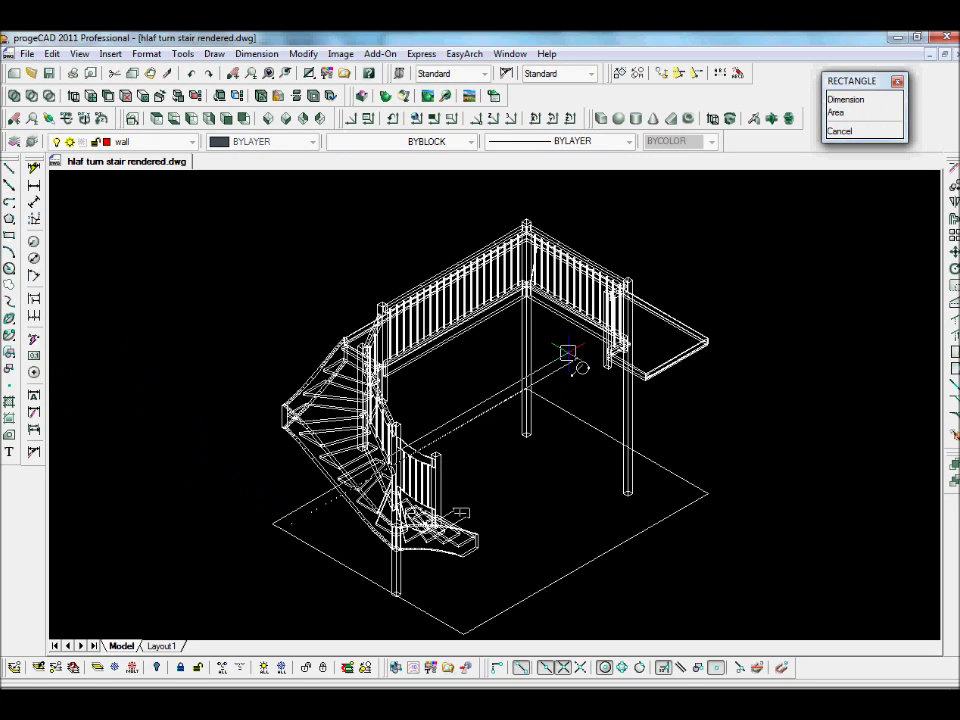
left_click(743, 243)
key("Return")
left_click(560, 410)
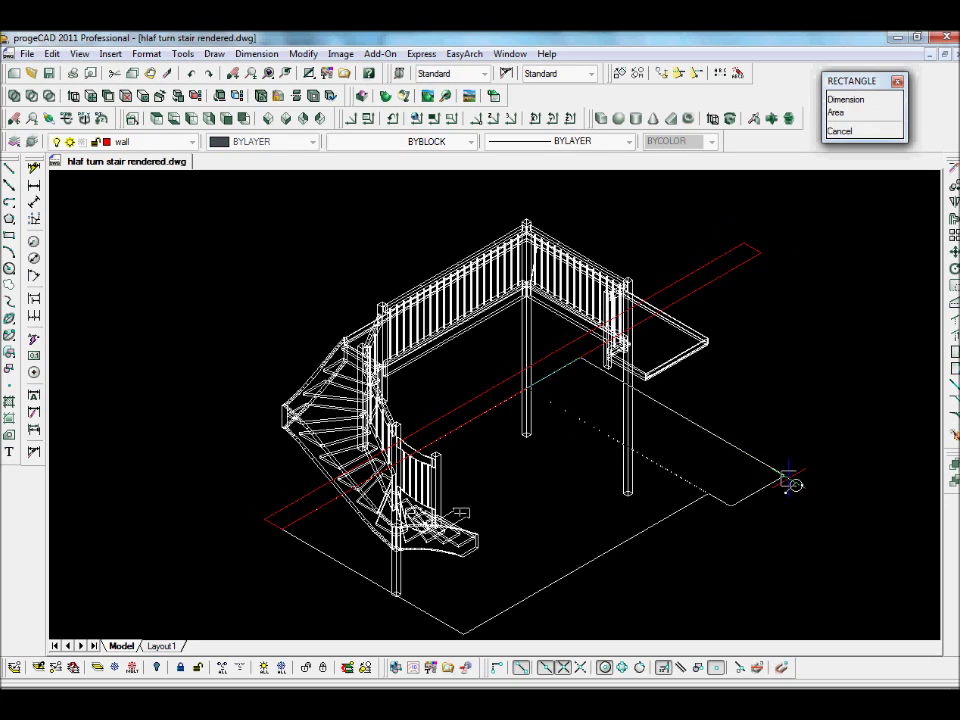
left_click(888, 578)
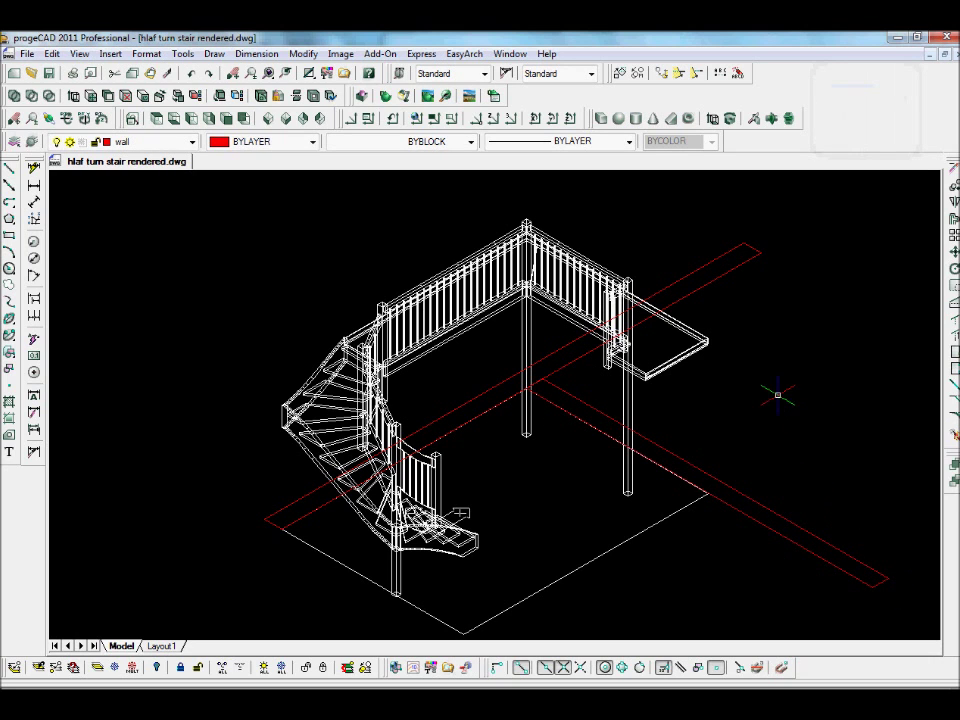
- Extrude the two thin rectangles upward into full-height walls rising above the mezzanine railing
left_click(729, 118)
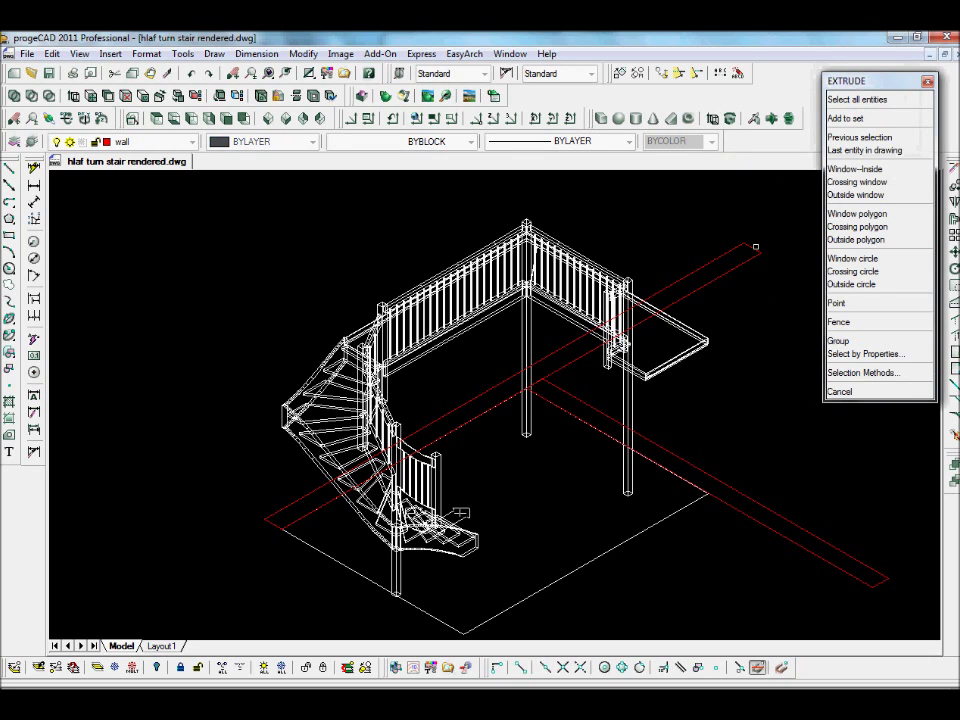
left_click(660, 291)
left_click(744, 494)
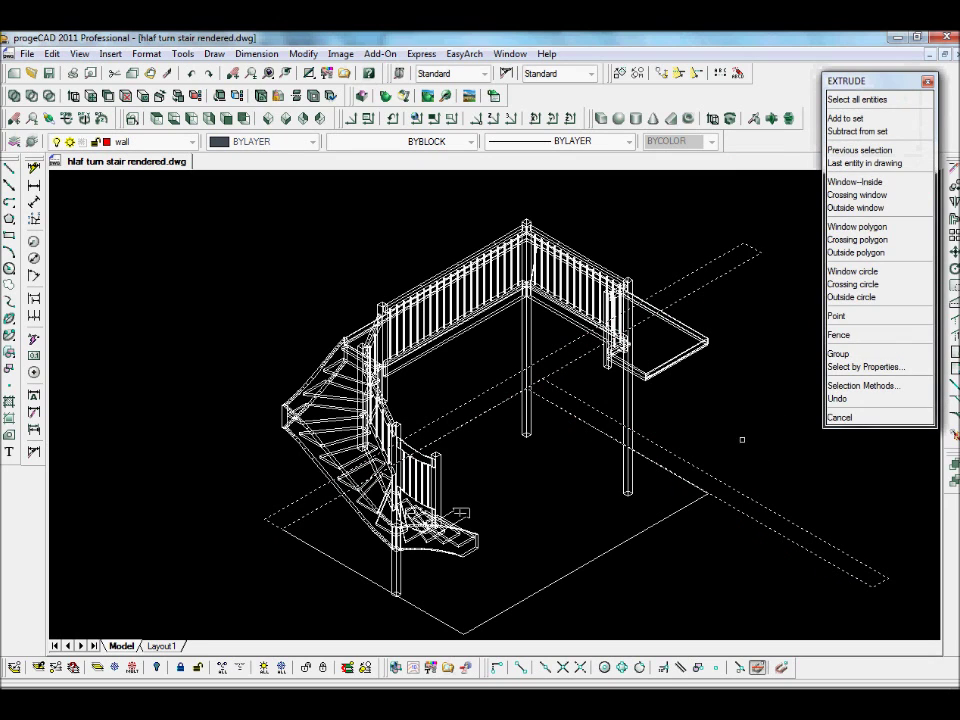
key("Return")
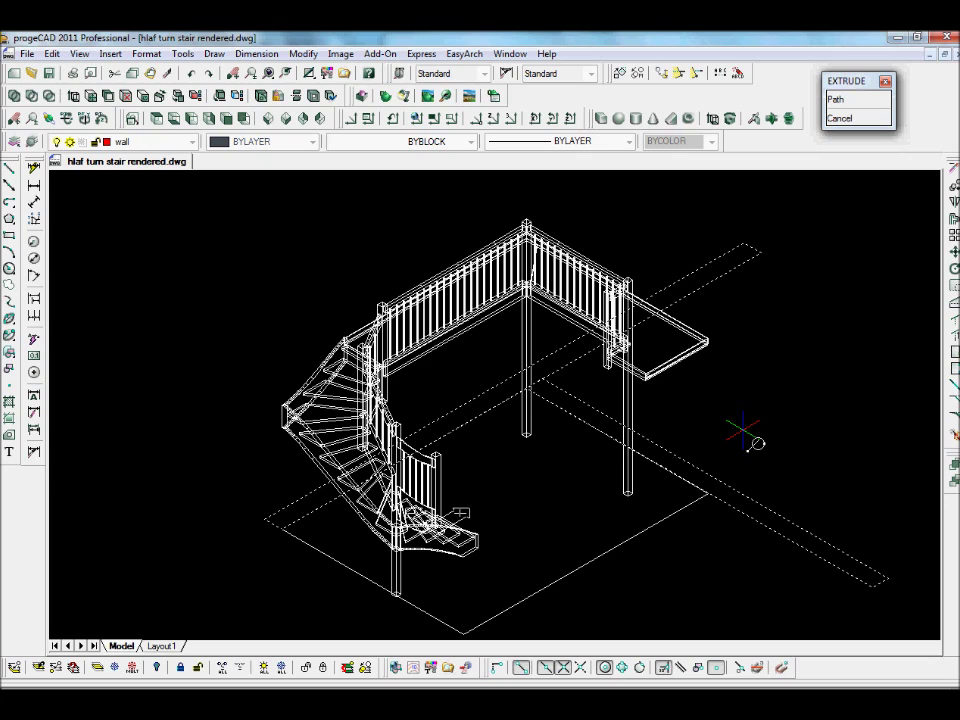
left_click(744, 432)
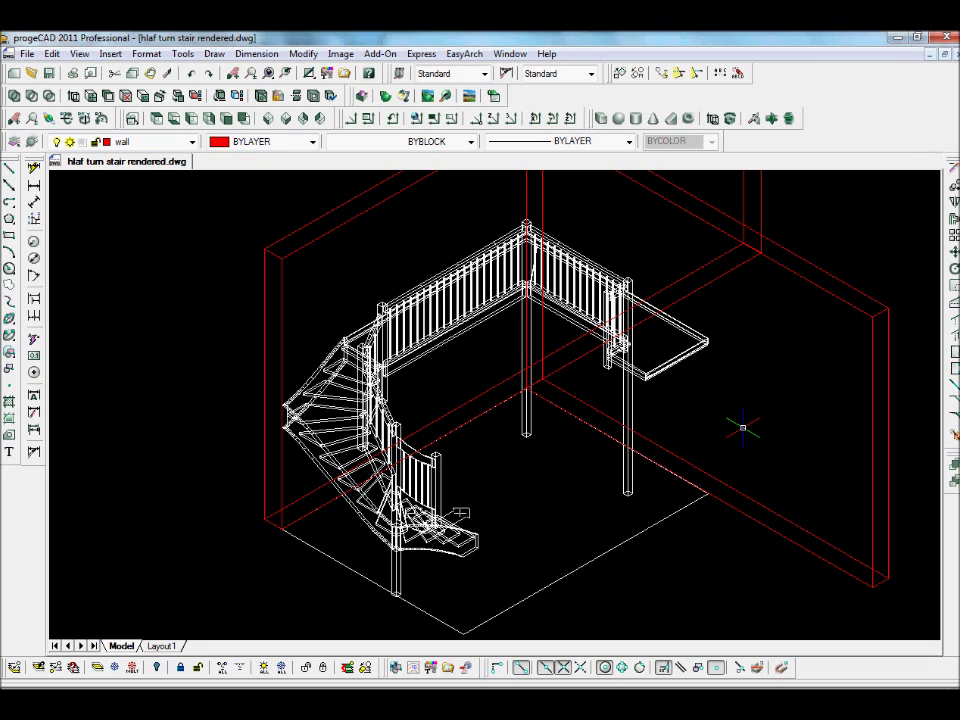
- Draw two large rectangles at floor level, one crossing each wall, as footprints for the wall openings
left_click(9, 236)
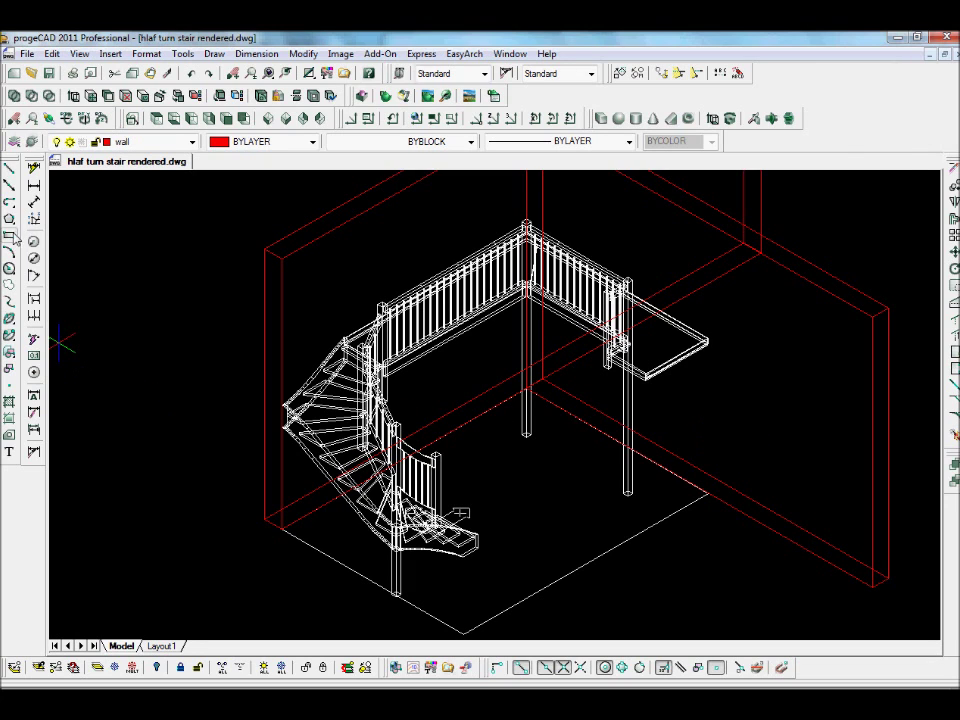
left_click(701, 495)
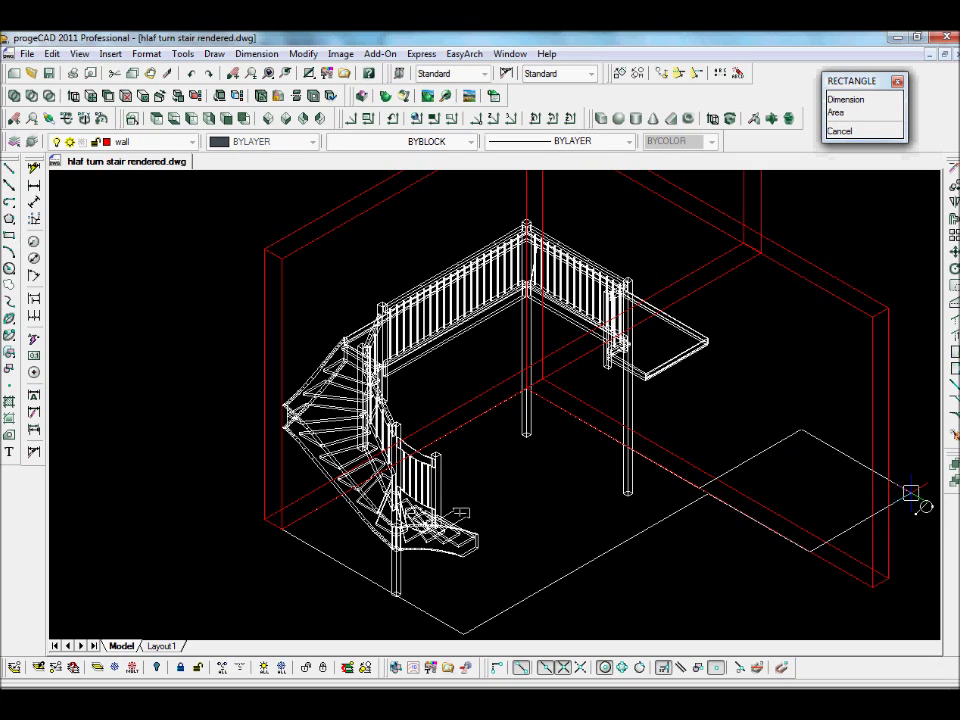
left_click(910, 494)
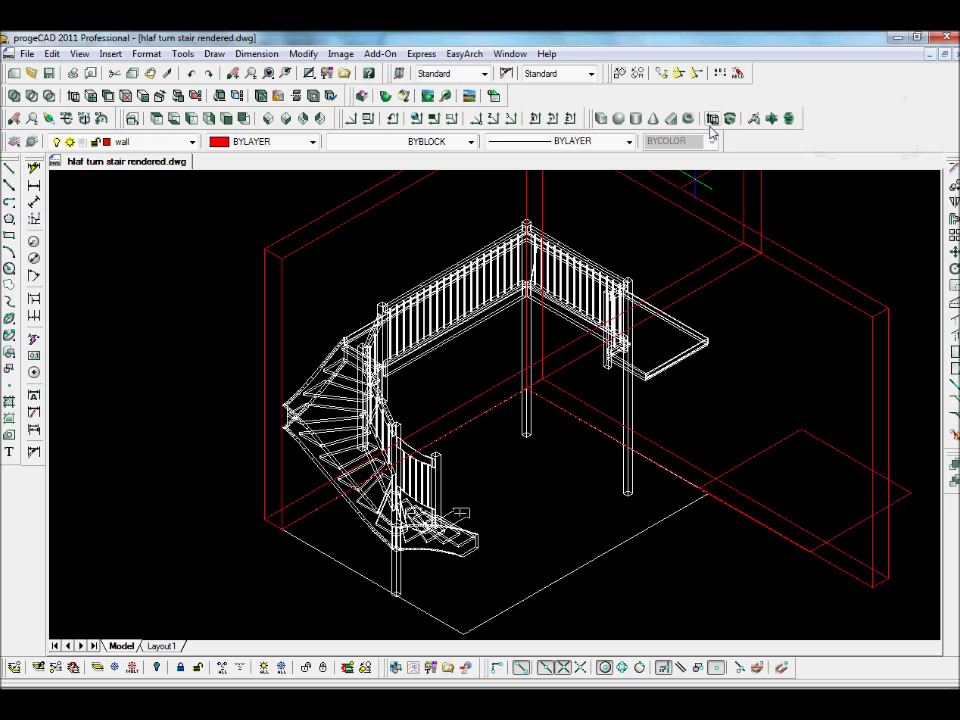
key("Return")
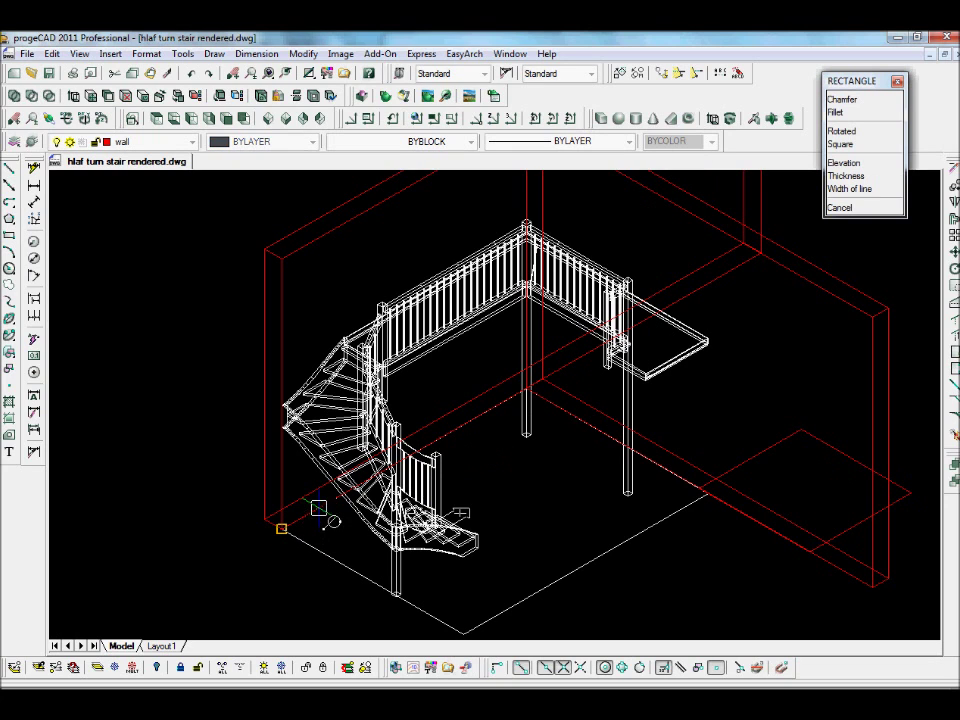
left_click(495, 418)
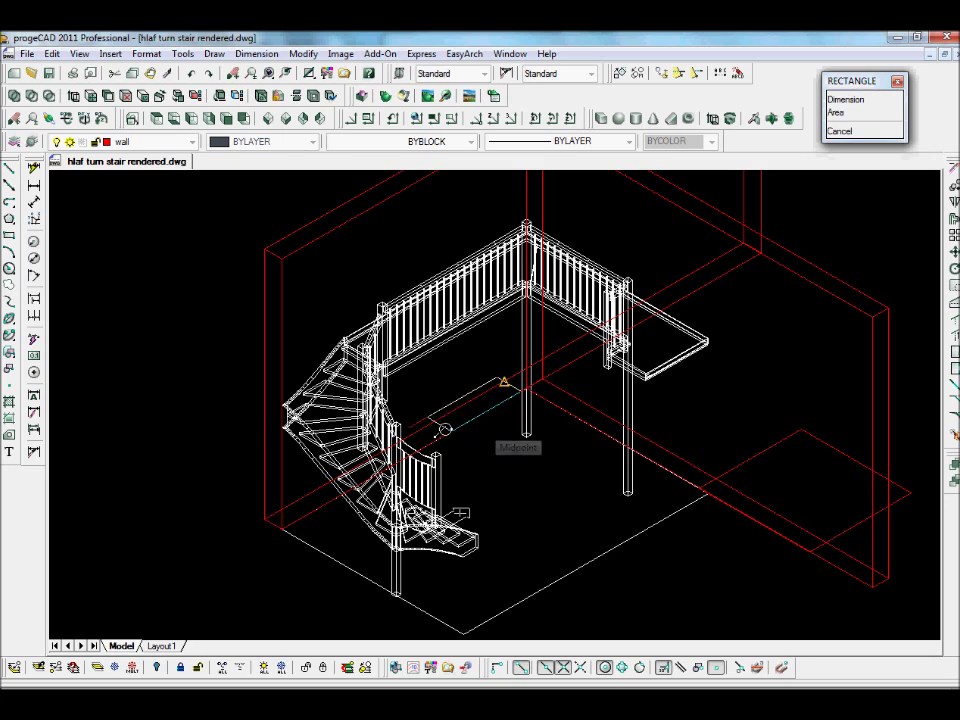
left_click(146, 412)
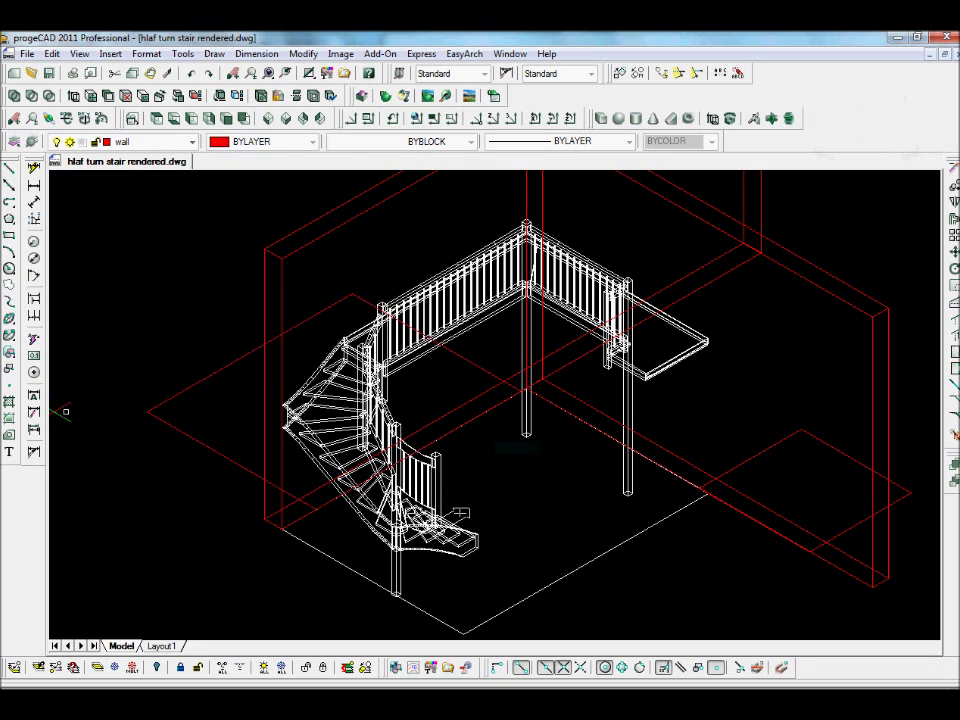
- Extrude both opening footprints into boxes about half as high as the walls
left_click(723, 118)
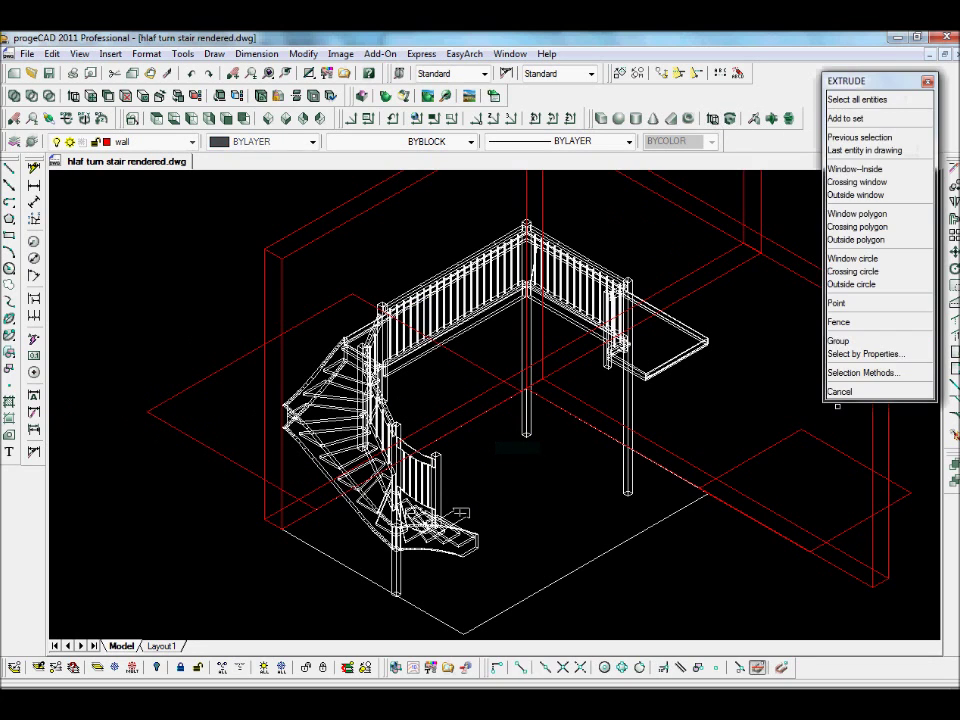
left_click(790, 436)
left_click(124, 340)
key("Return")
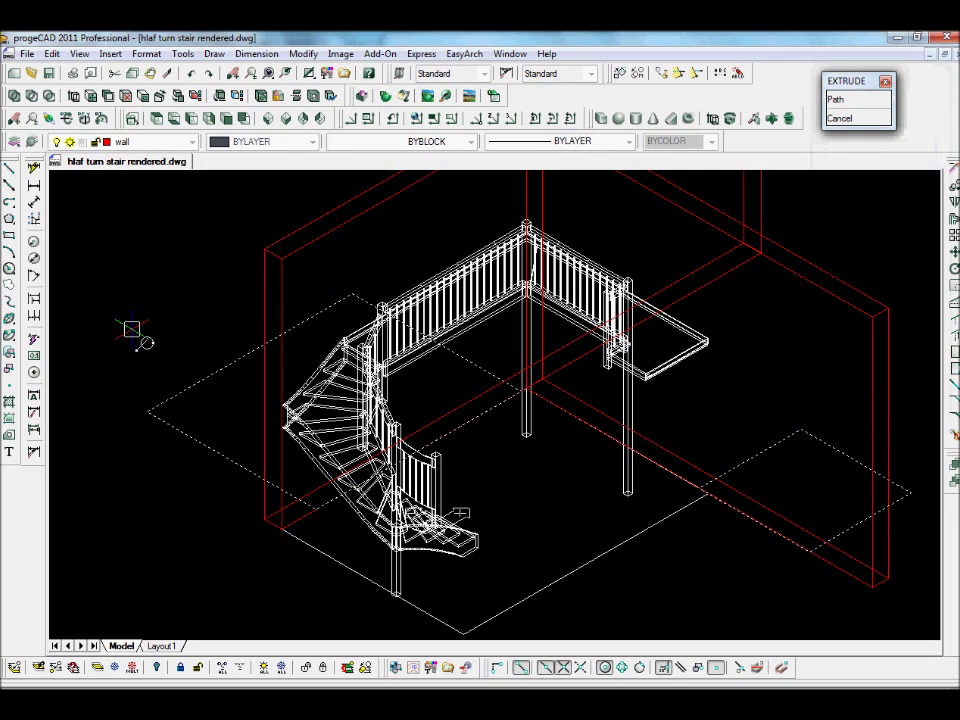
key("Return")
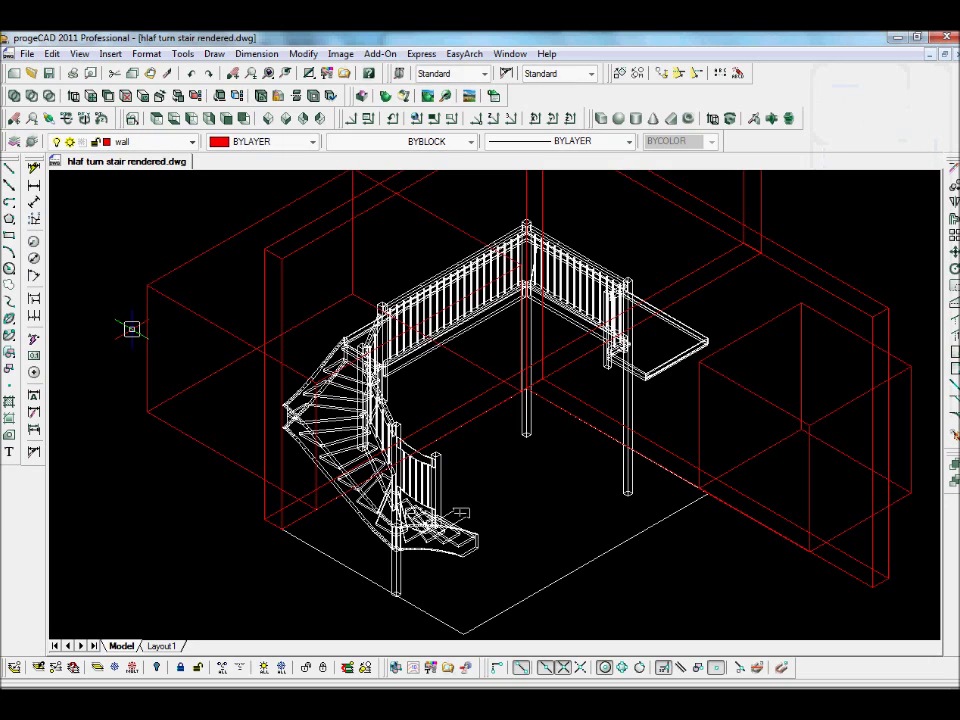
- Subtract the two boxes from their walls to cut an opening in each one
left_click(31, 95)
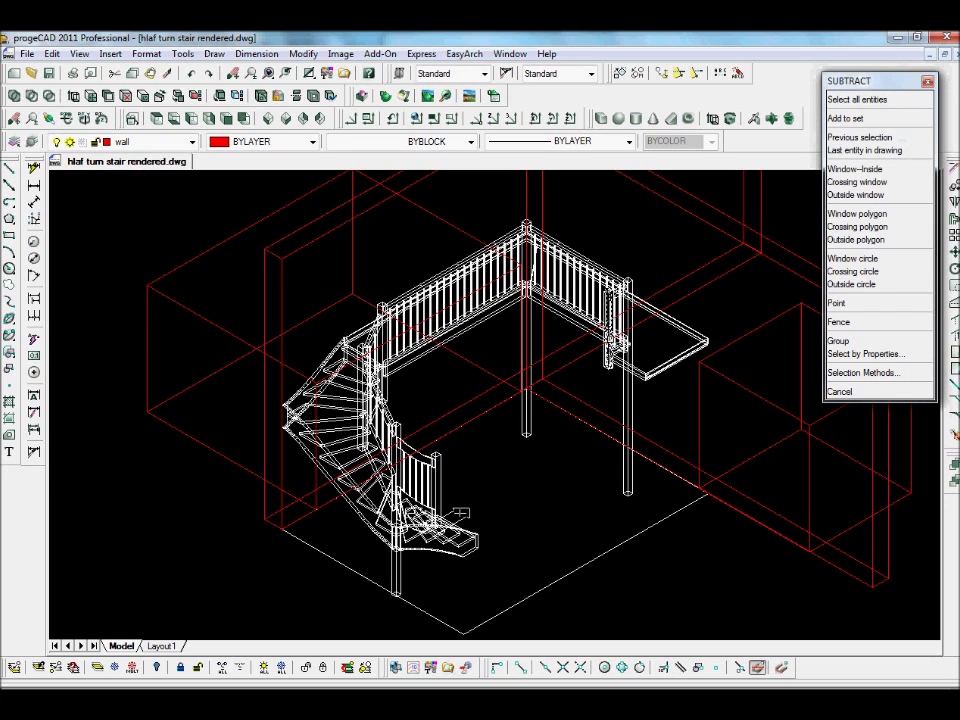
left_click(776, 263)
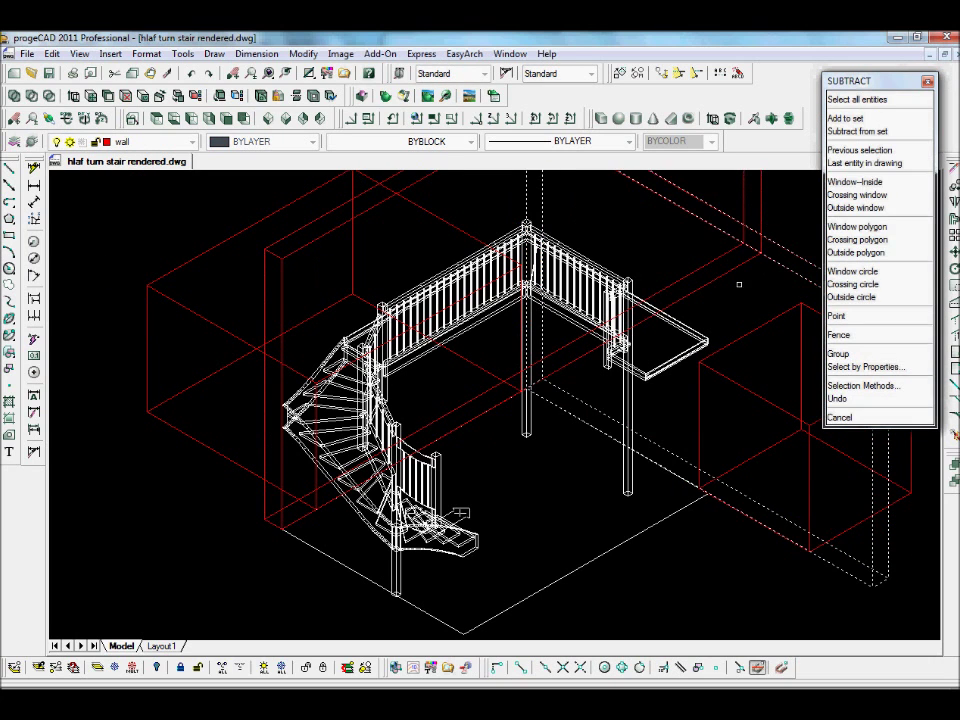
key("Return")
left_click(754, 328)
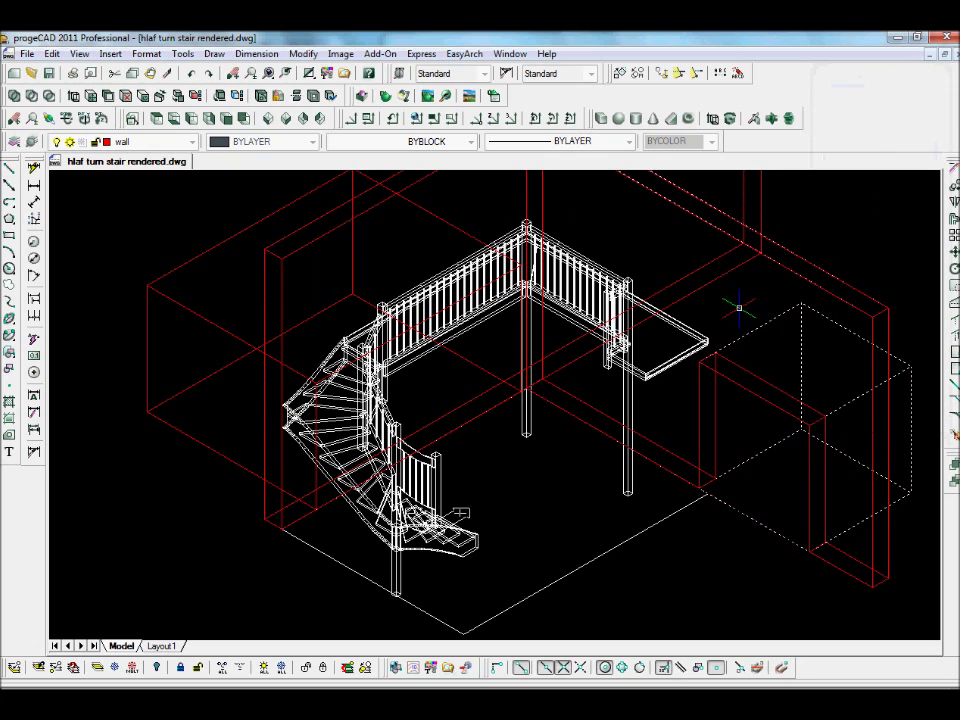
key("Return")
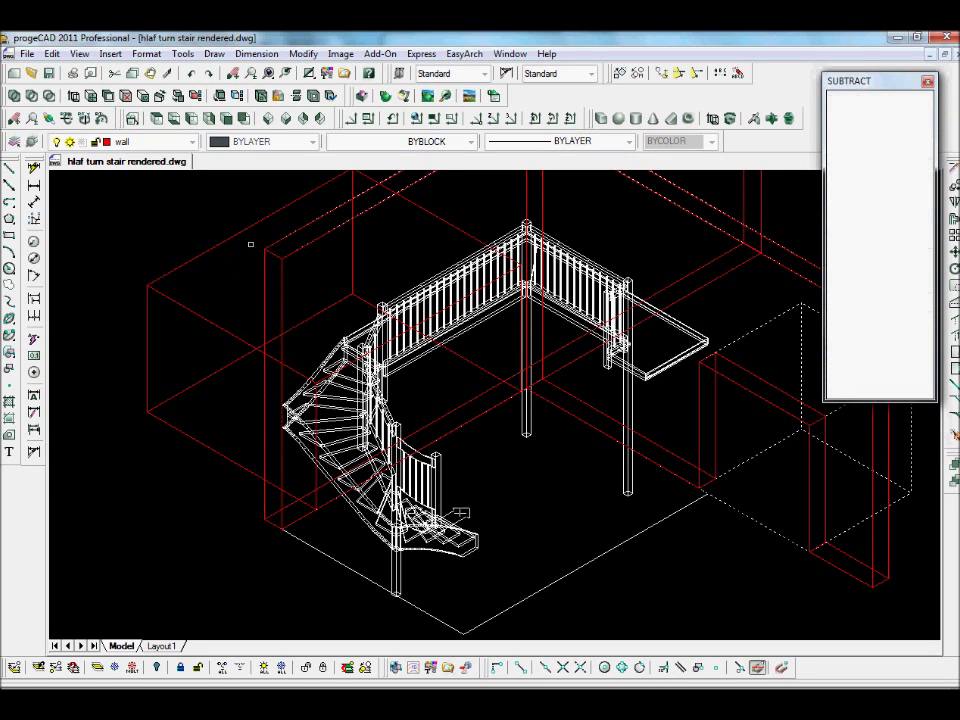
left_click(237, 236)
key("Escape")
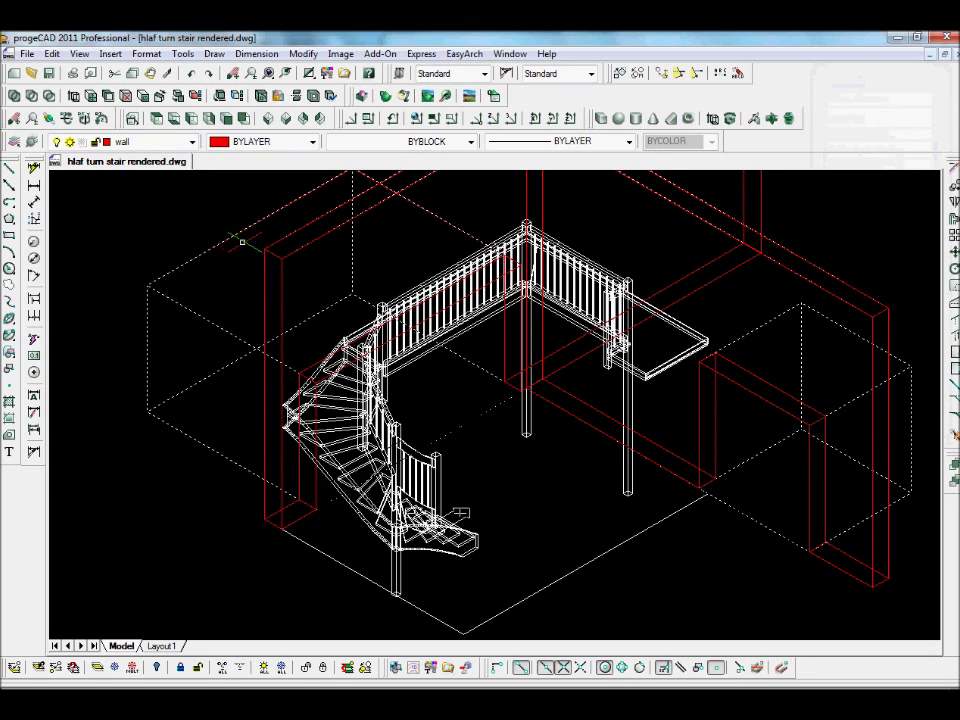
- Shade the model and frame the stair, mezzanine and both walls completely in the view
scroll(452, 312, "down", 2)
middle_click_drag(580, 416, 502, 421)
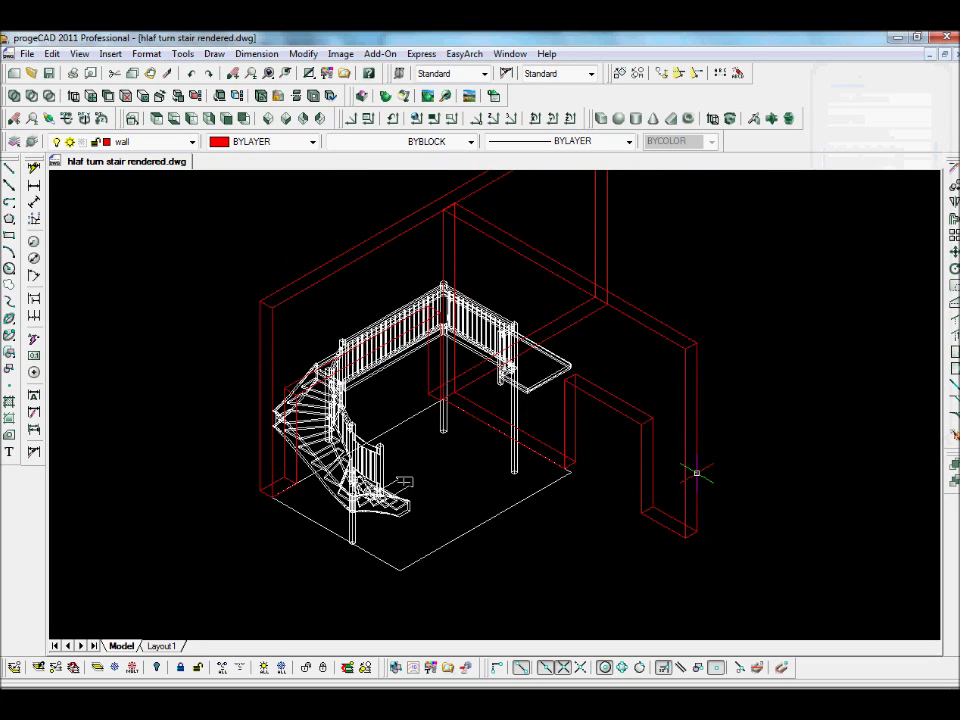
left_click(80, 54)
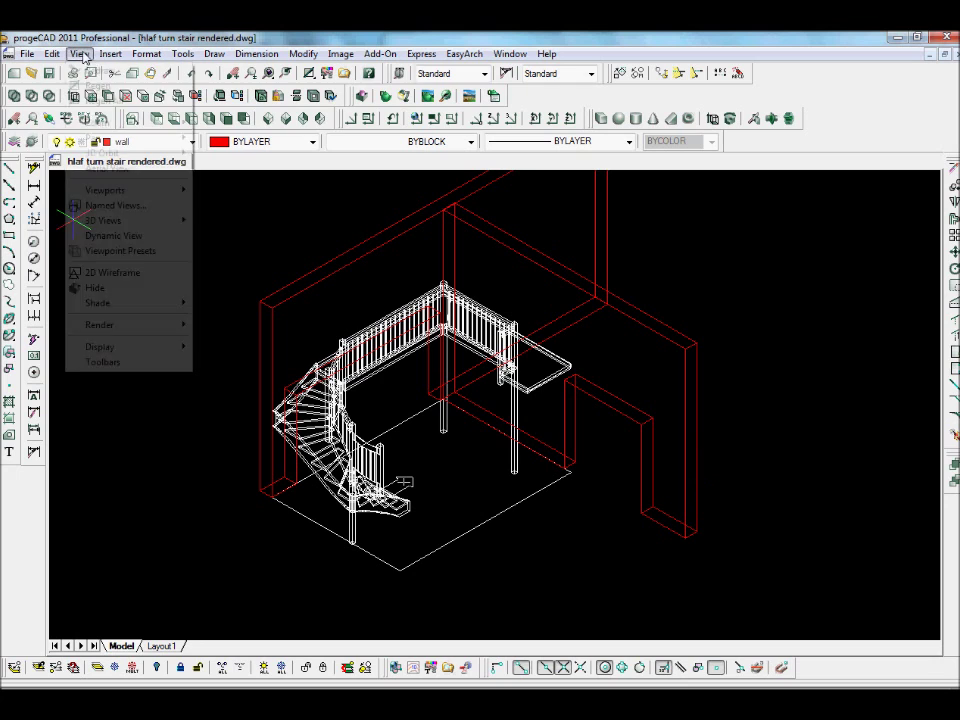
mouse_move(122, 305)
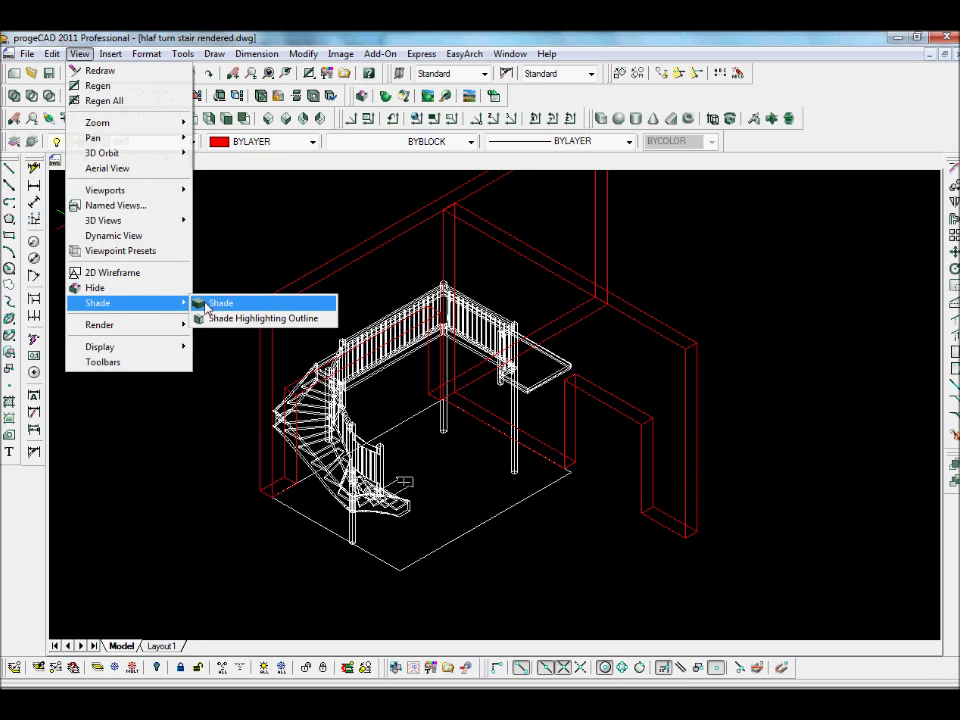
left_click(218, 303)
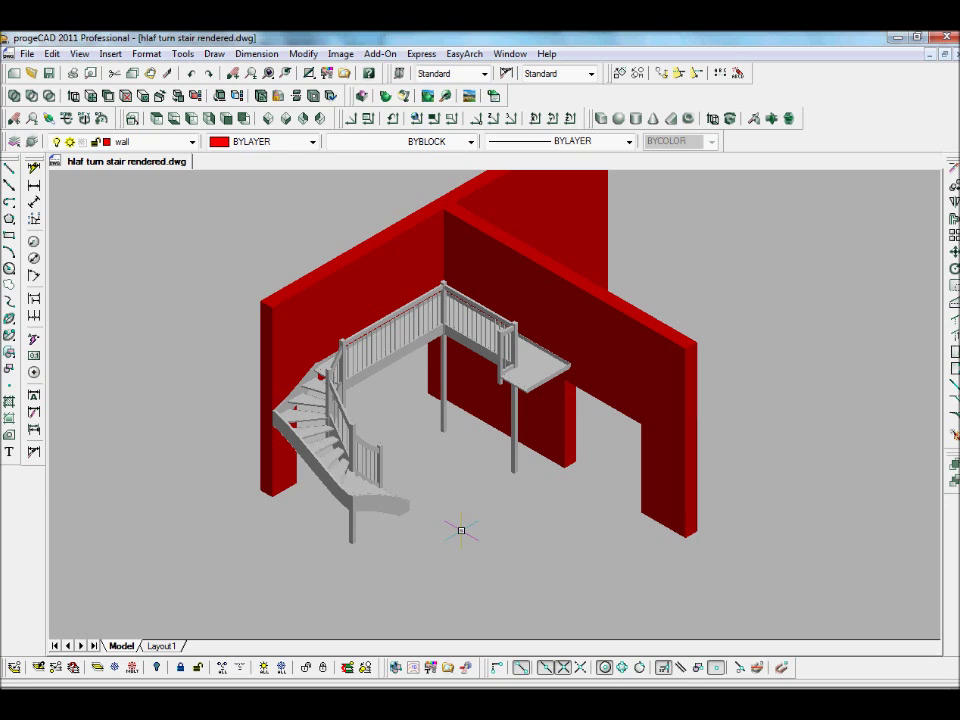
middle_click_drag(761, 371, 737, 443)
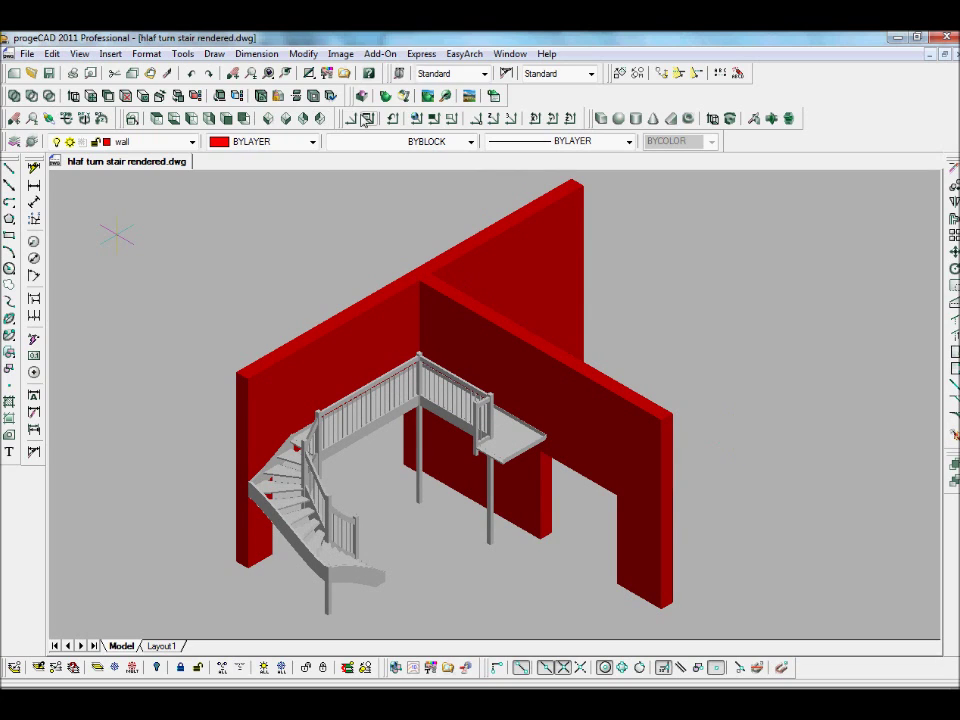
- Change the material assigned to the Balustre layer to Metal\BrightSilver.tex
left_click(327, 73)
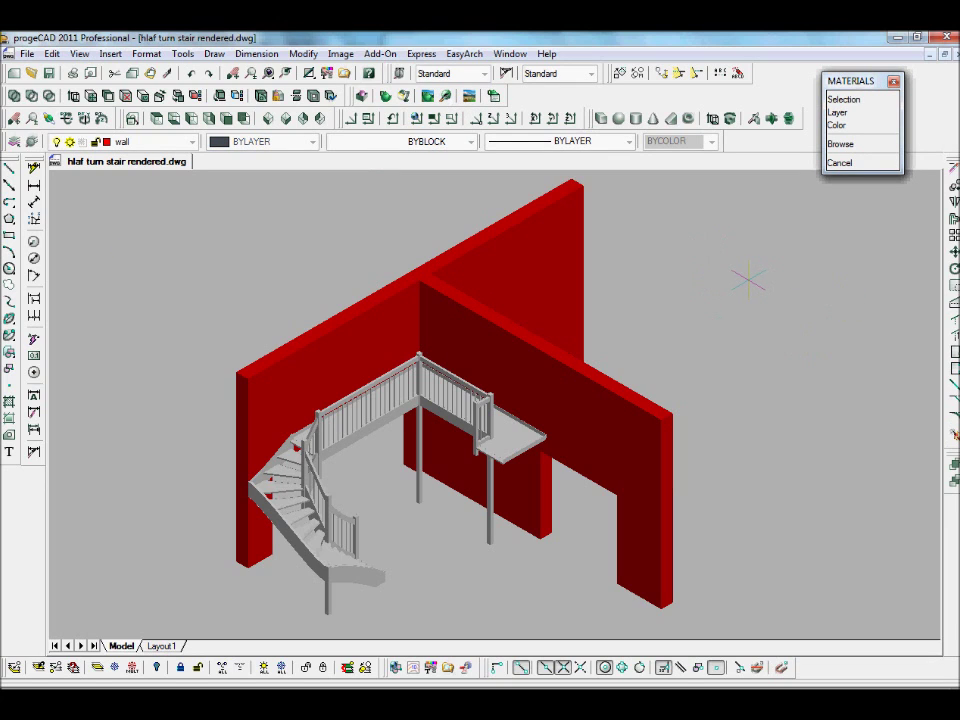
left_click(838, 116)
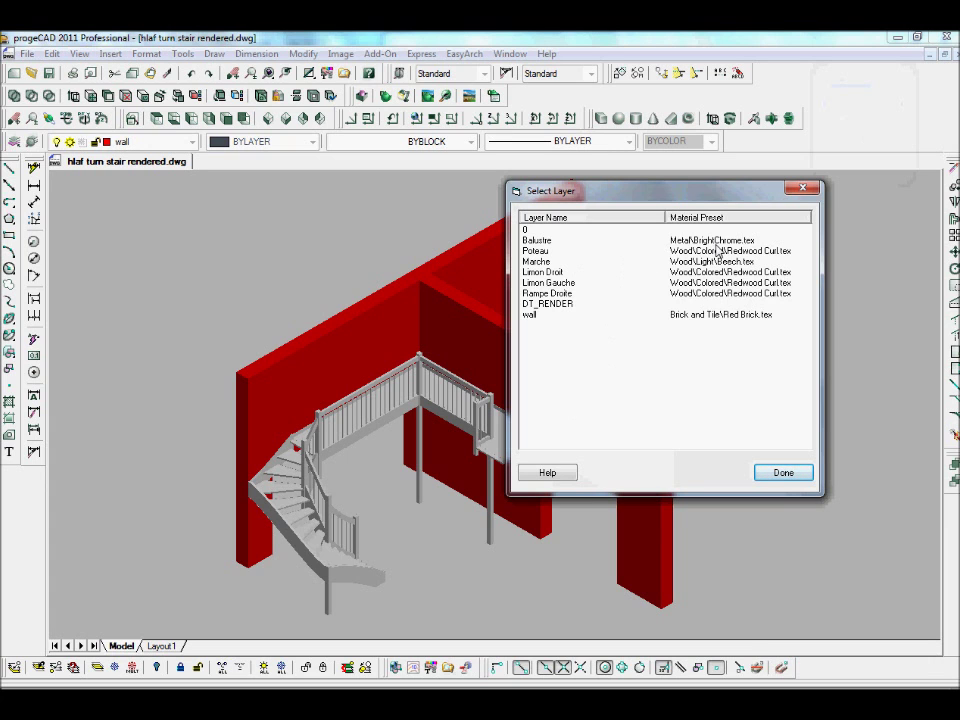
left_click_drag(721, 194, 826, 190)
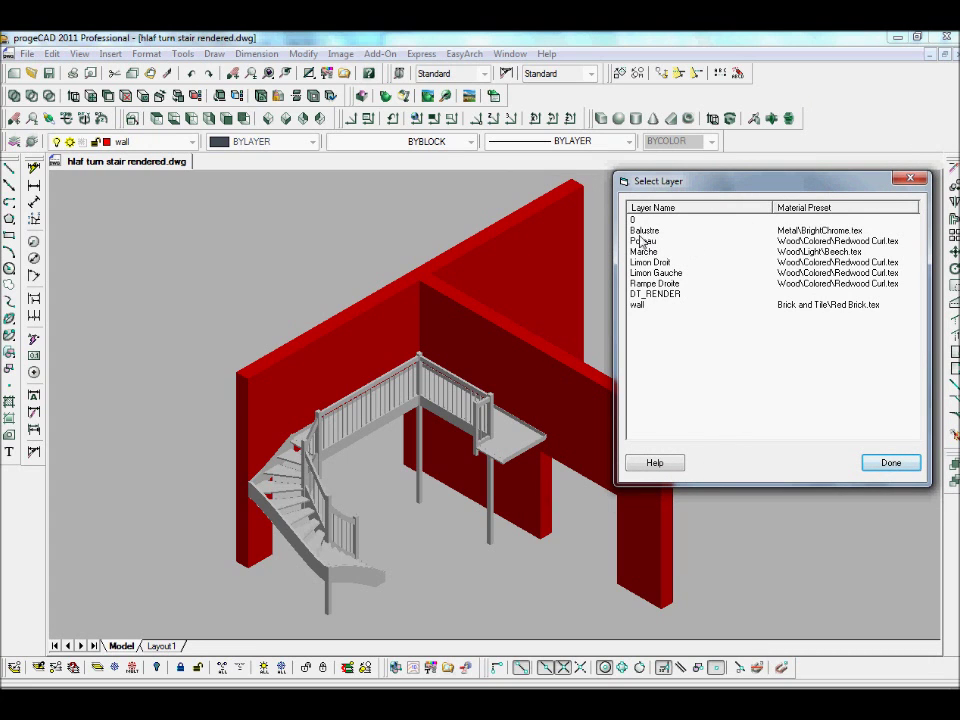
double_click(644, 232)
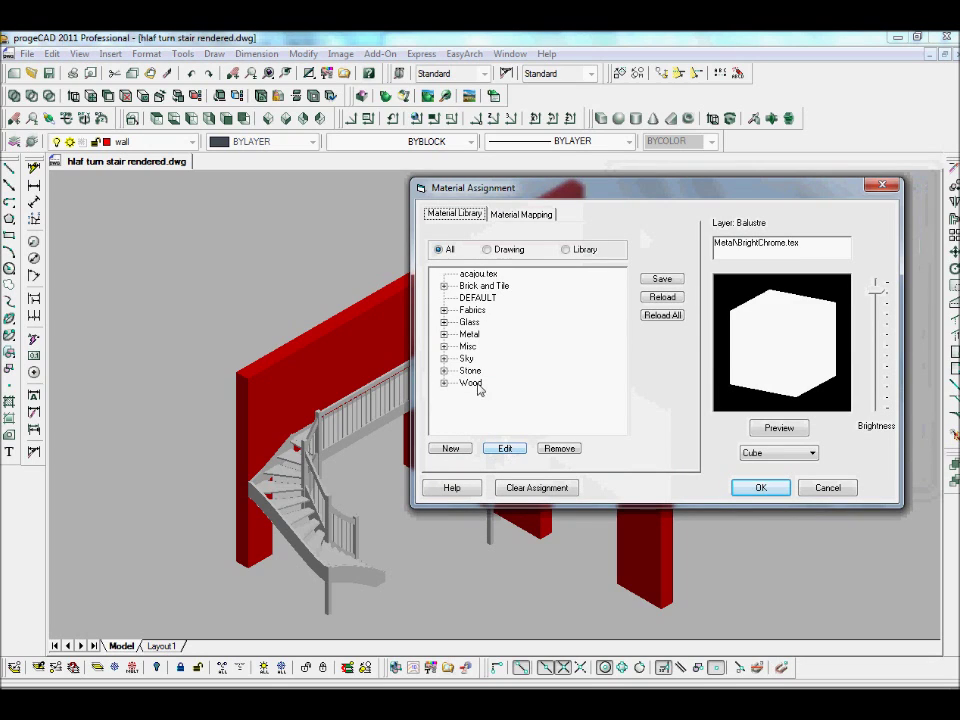
left_click(443, 335)
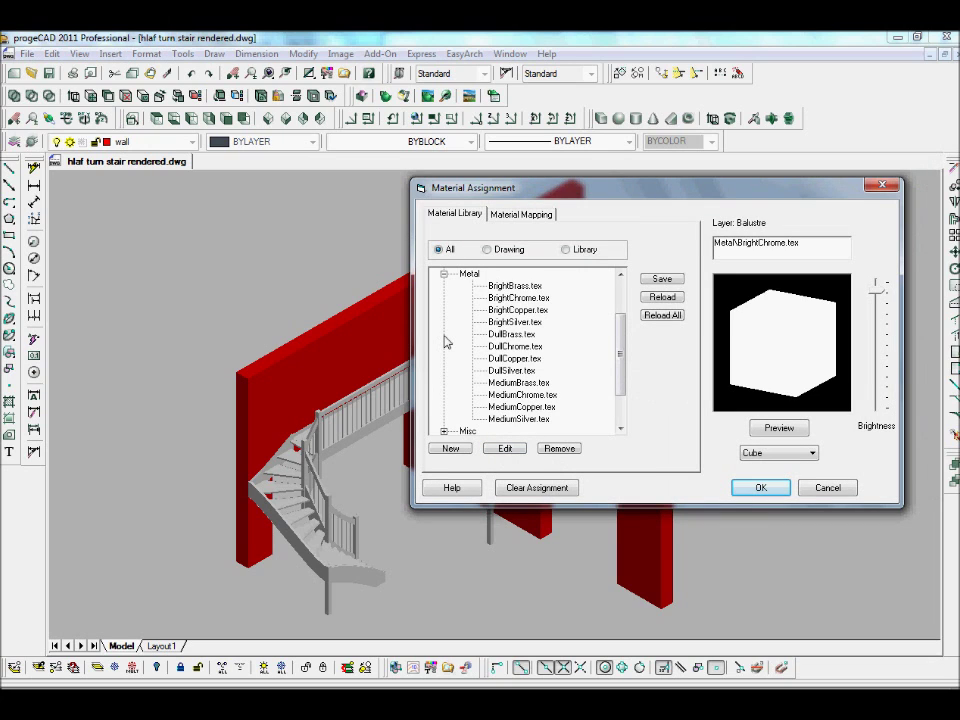
left_click(494, 325)
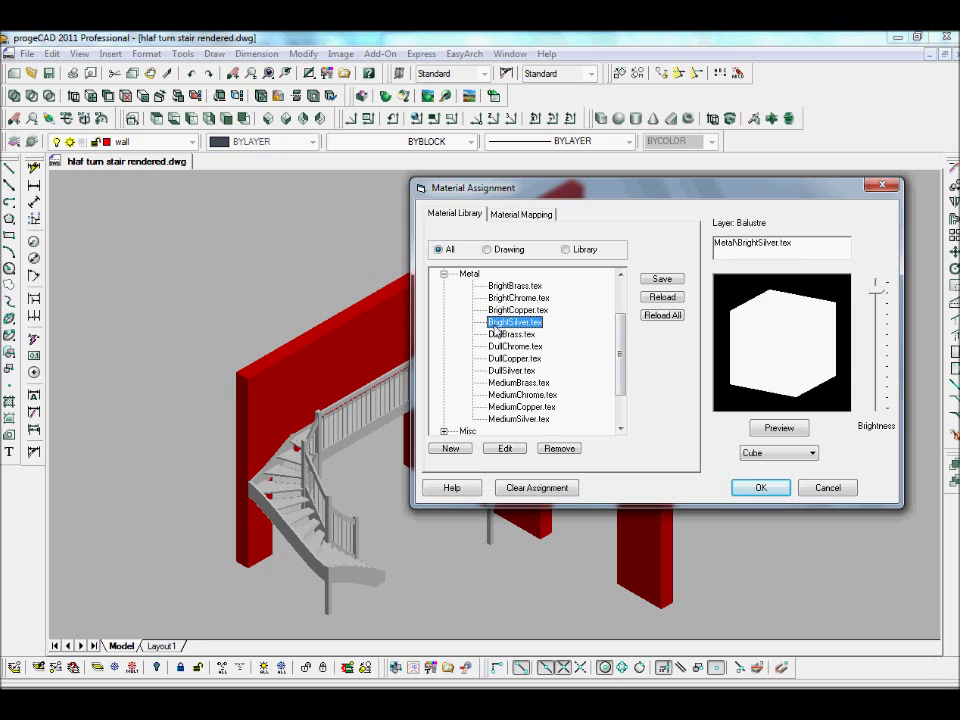
left_click(761, 488)
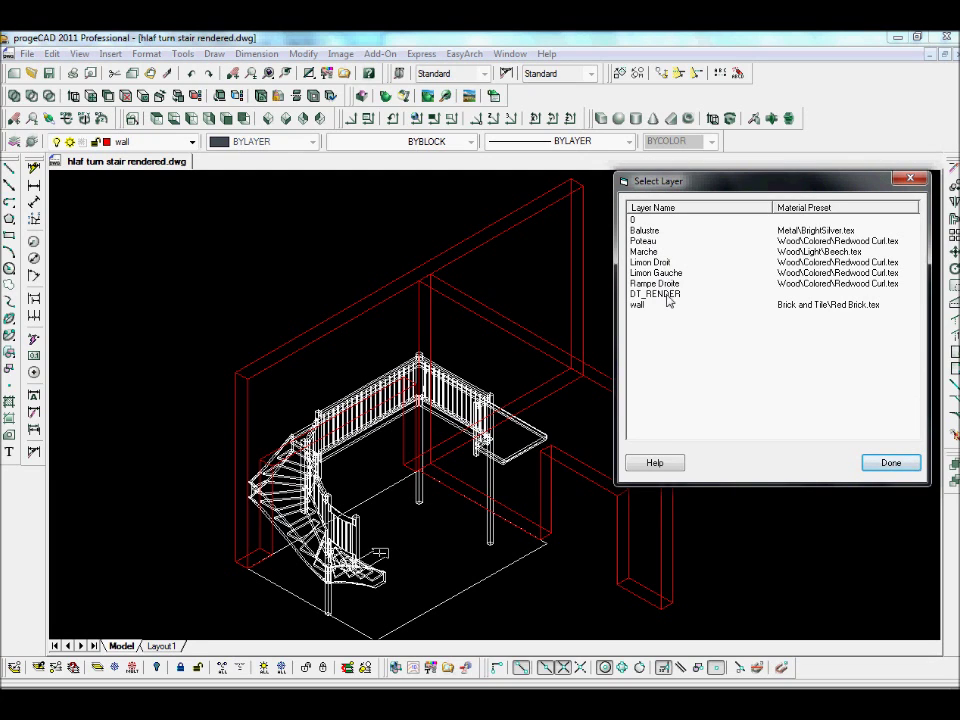
left_click(900, 463)
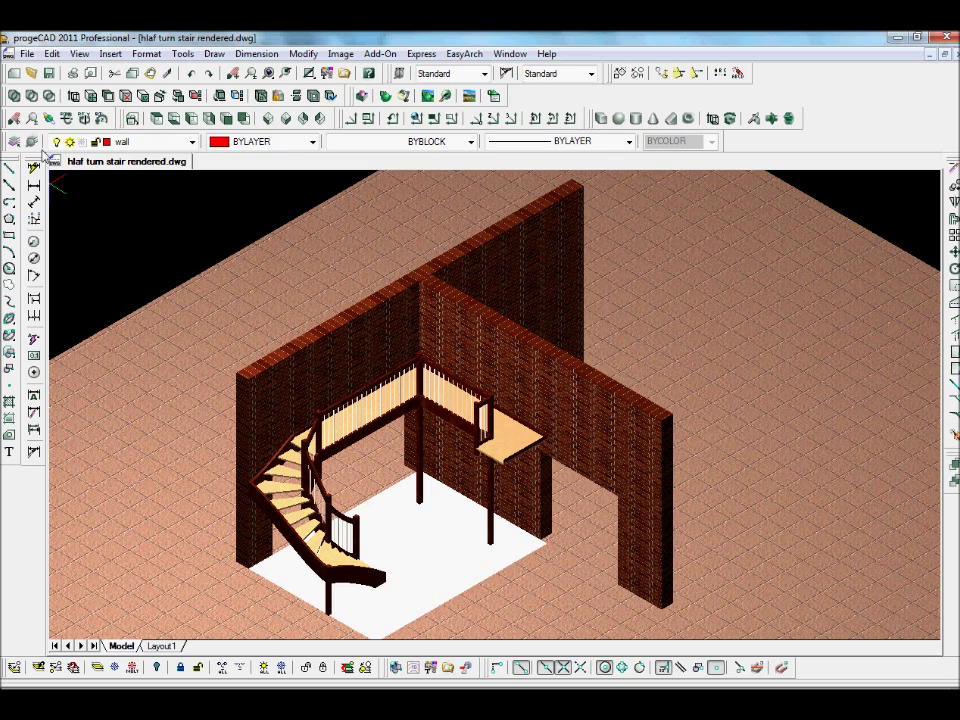
- Freeze layer 0 to hide the rectangular outline on the floor beneath the stair
left_click(192, 142)
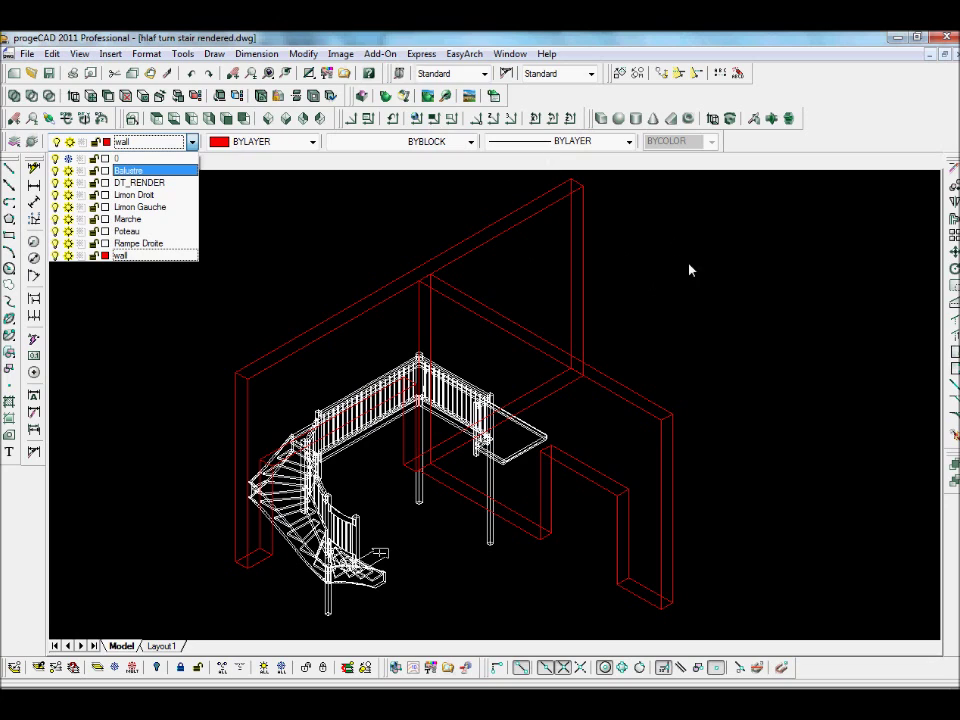
left_click(647, 272)
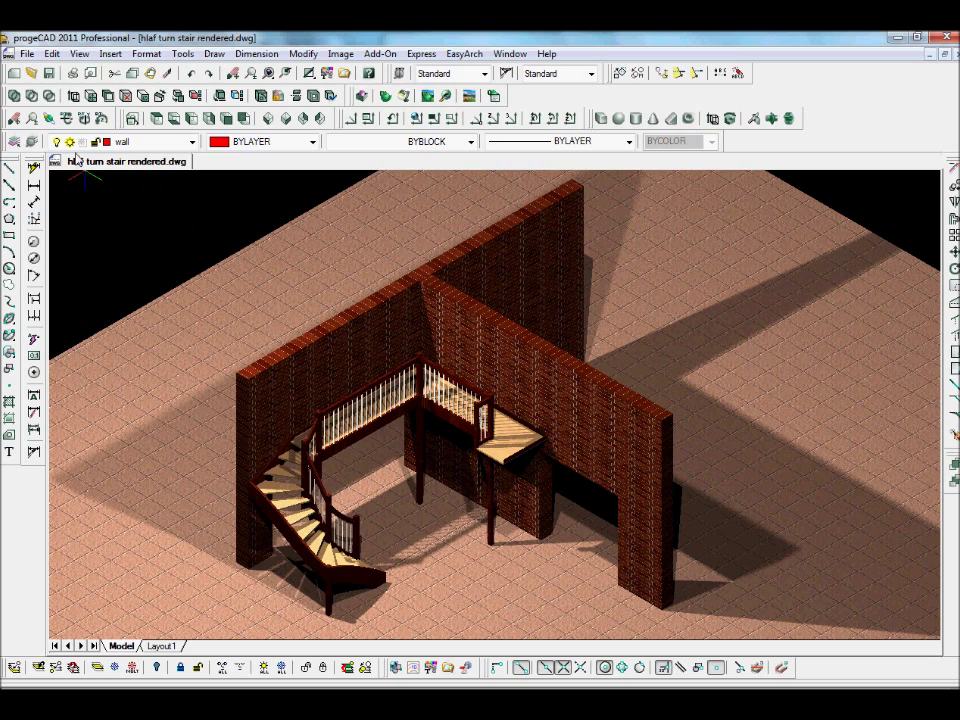
- Orbit the model to a low, near eye-level viewpoint facing the stair and mezzanine, with all walls in view
middle_click_drag(424, 476, 366, 240, "shift")
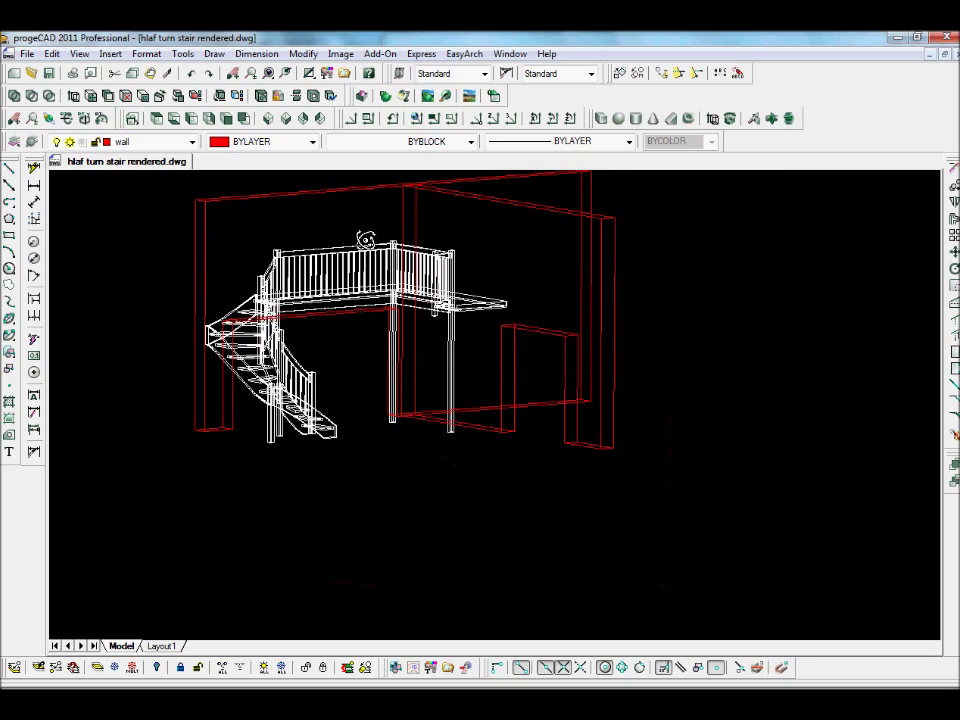
middle_click_drag(531, 321, 653, 437)
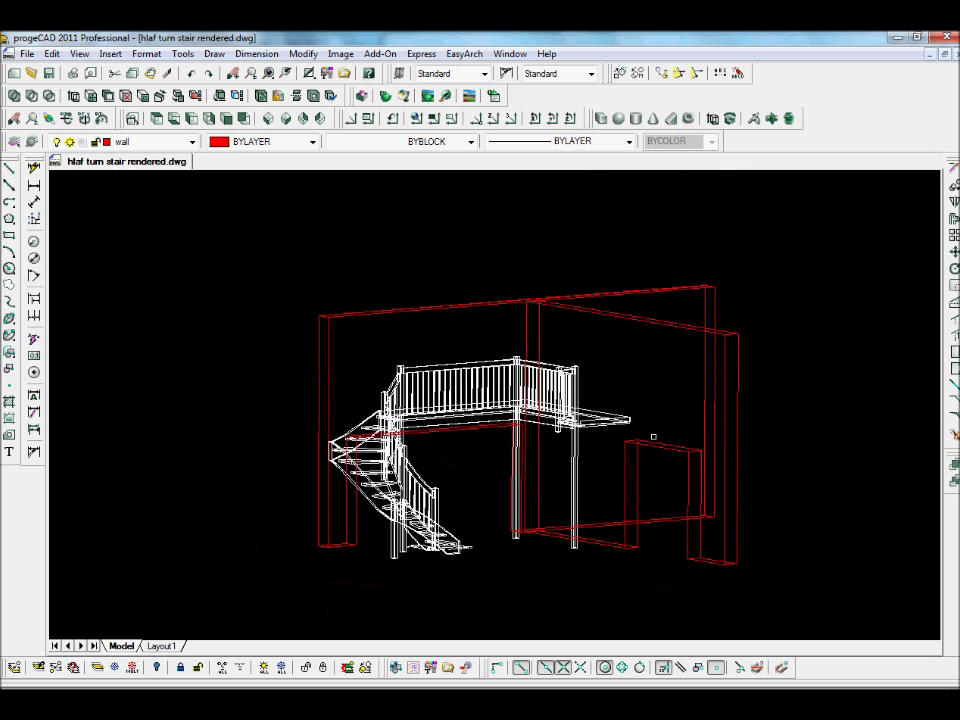
middle_click_drag(648, 401, 521, 439, "shift")
middle_click_drag(480, 396, 596, 336)
middle_click_drag(669, 343, 805, 380, "shift")
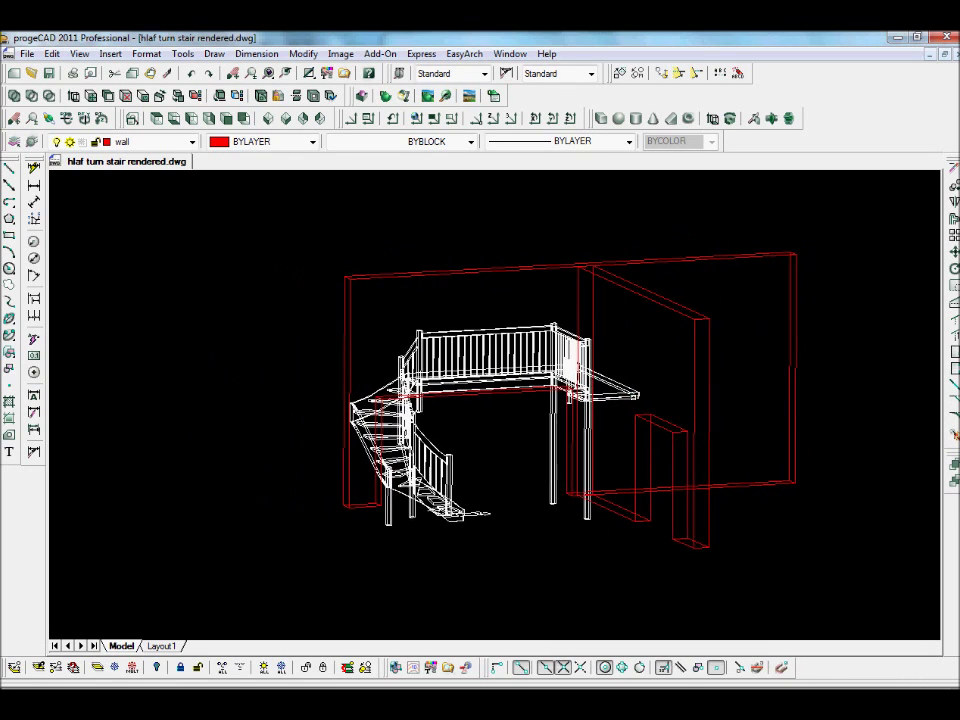
middle_click_drag(671, 193, 639, 193)
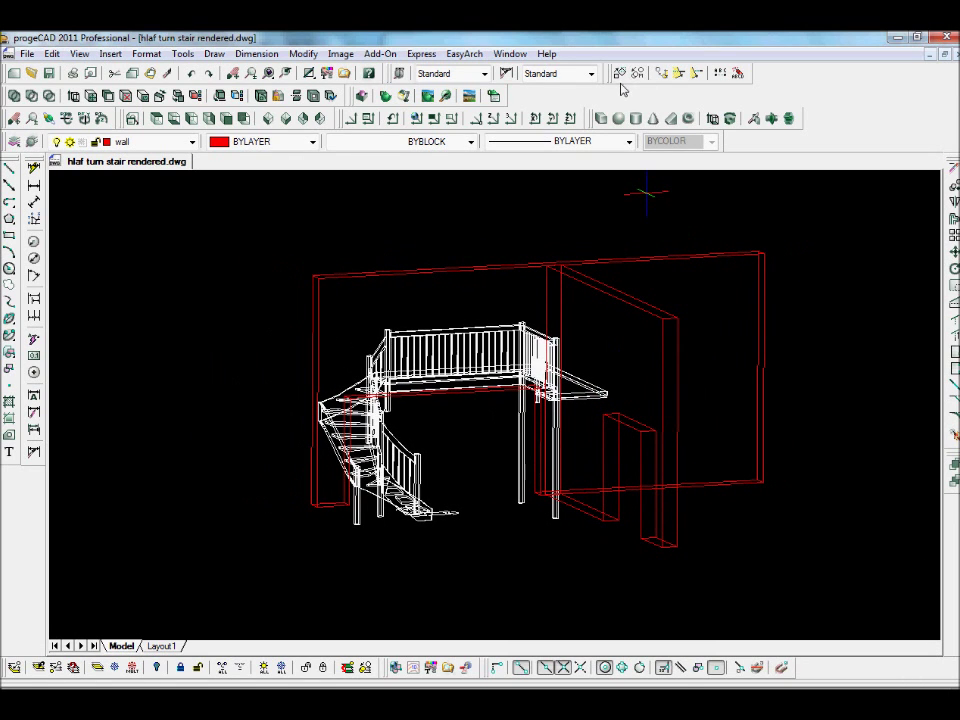
- Create an auto perspective from the current viewpoint and render the scene
left_click(421, 55)
mouse_move(440, 146)
mouse_move(538, 160)
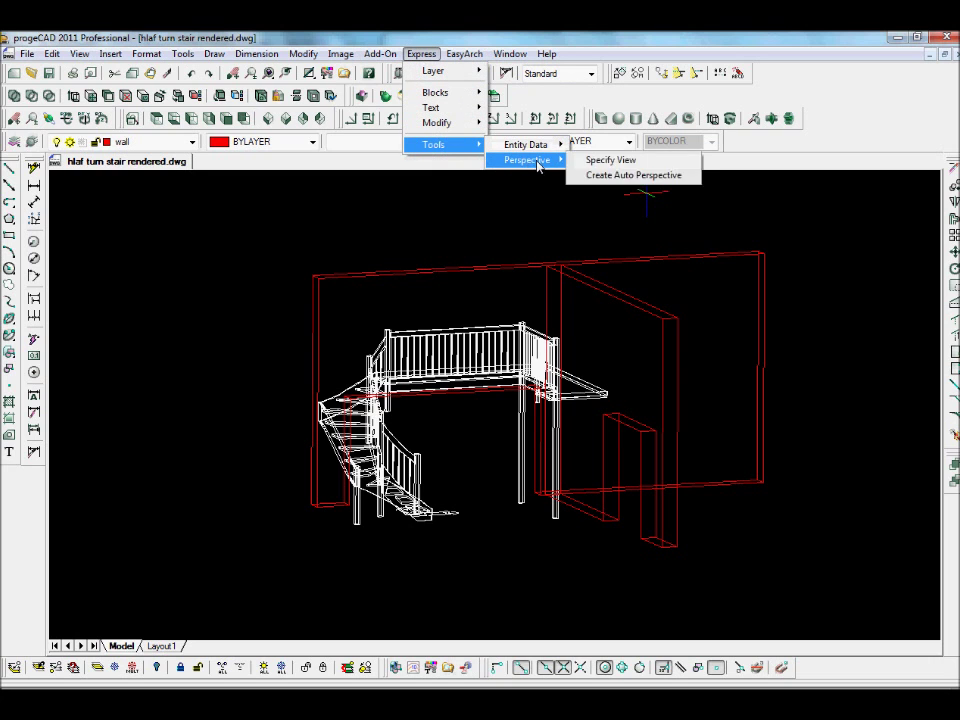
left_click(615, 176)
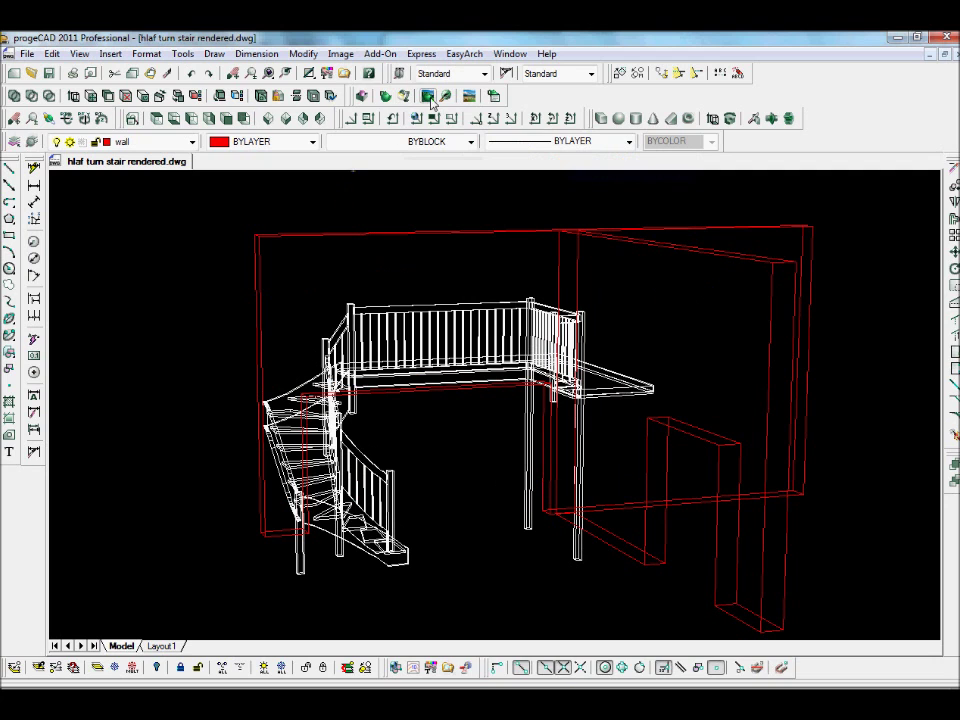
left_click(428, 96)
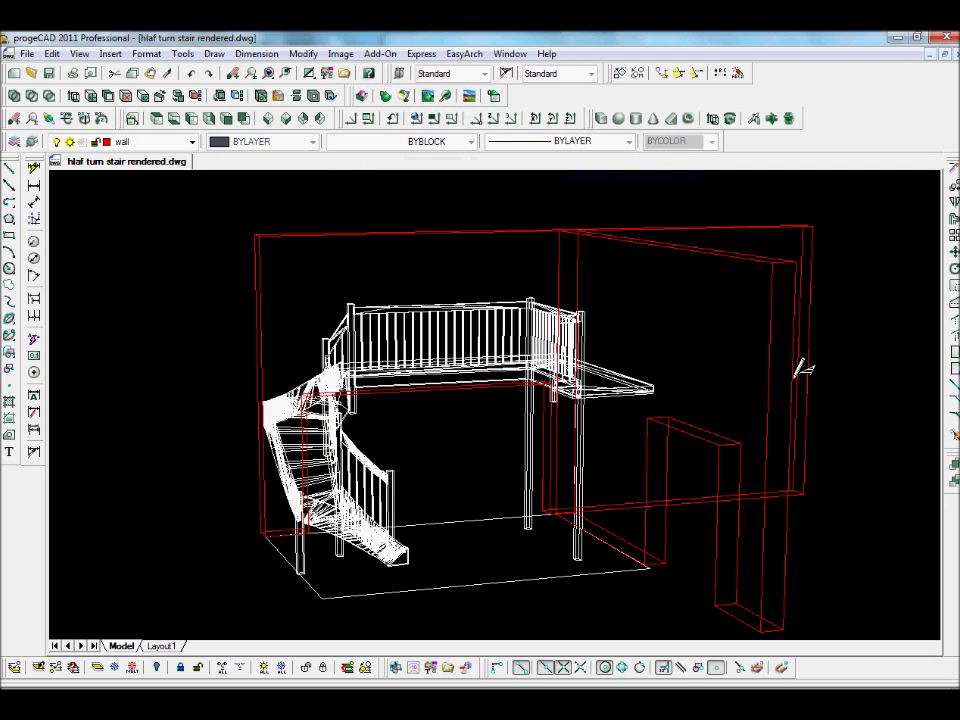